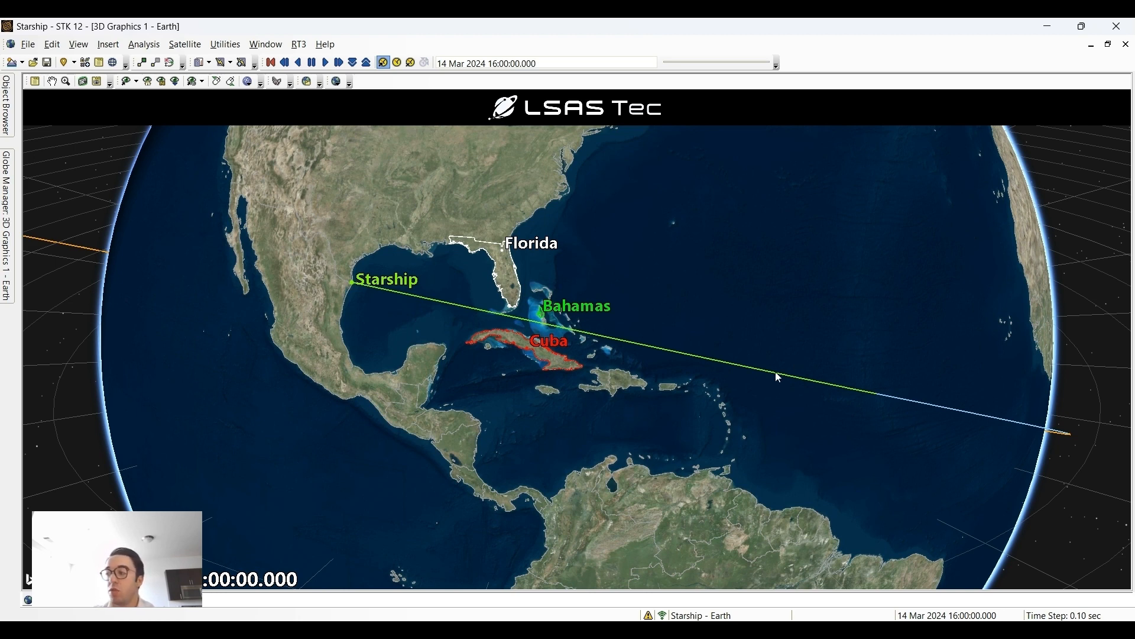
- Examine Starship's trajectory from the Texas launch site past Florida, Cuba and the Bahamas, including its full orbit around Earth
scroll(775, 371, "down", 5)
scroll(713, 402, "down", 2)
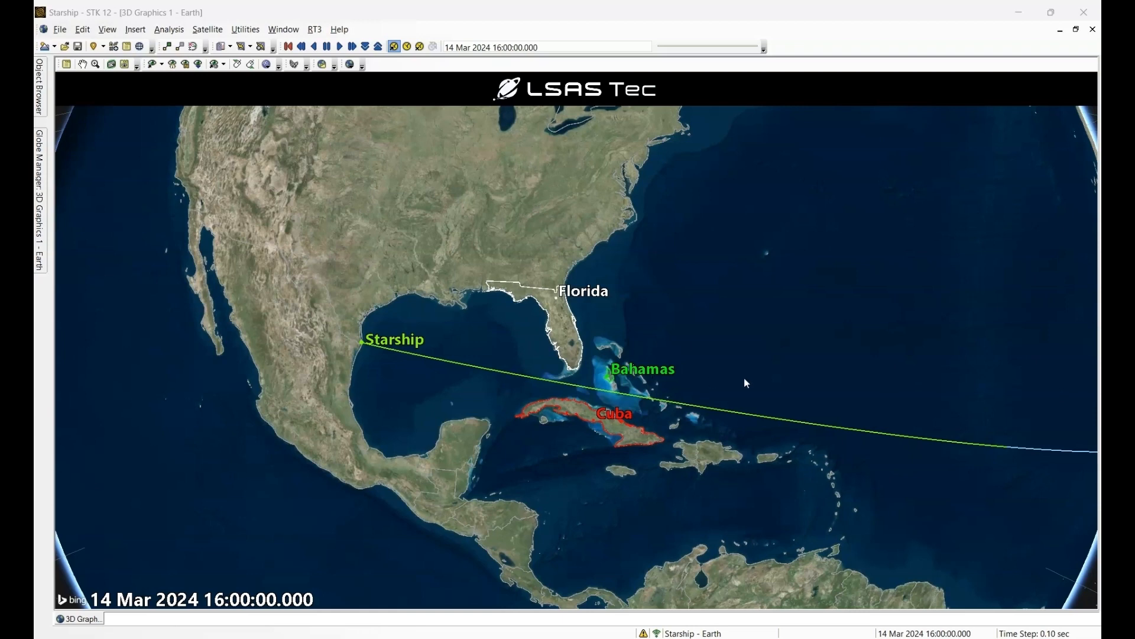
scroll(746, 379, "down", 2)
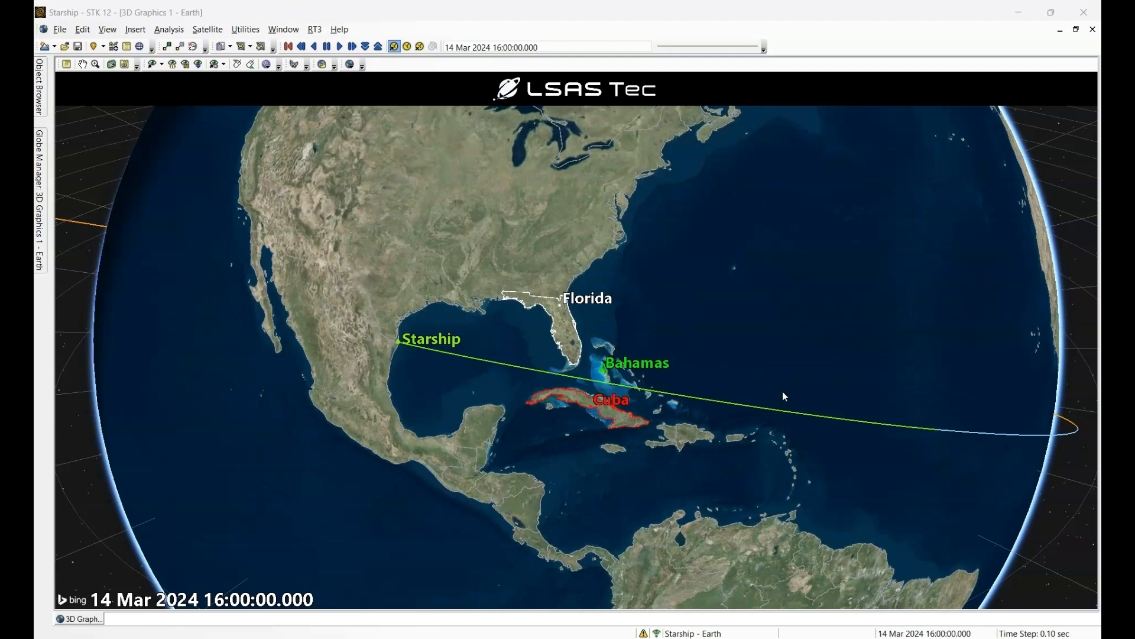
scroll(782, 393, "down", 5)
left_click_drag(781, 393, 652, 335)
scroll(652, 335, "down", 3)
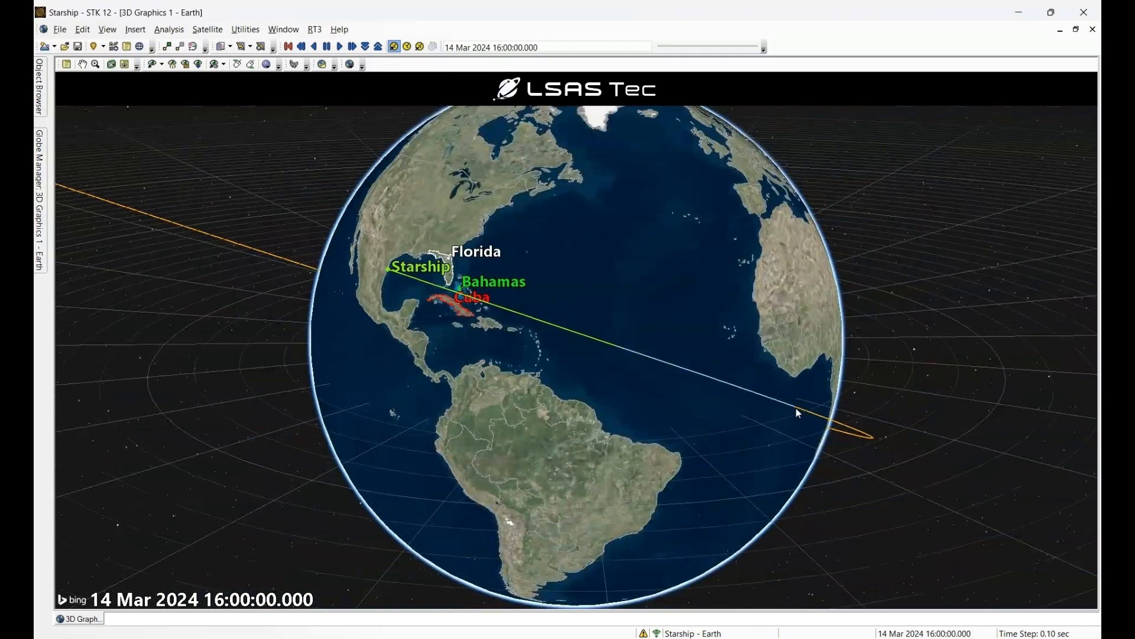
scroll(790, 391, "down", 8)
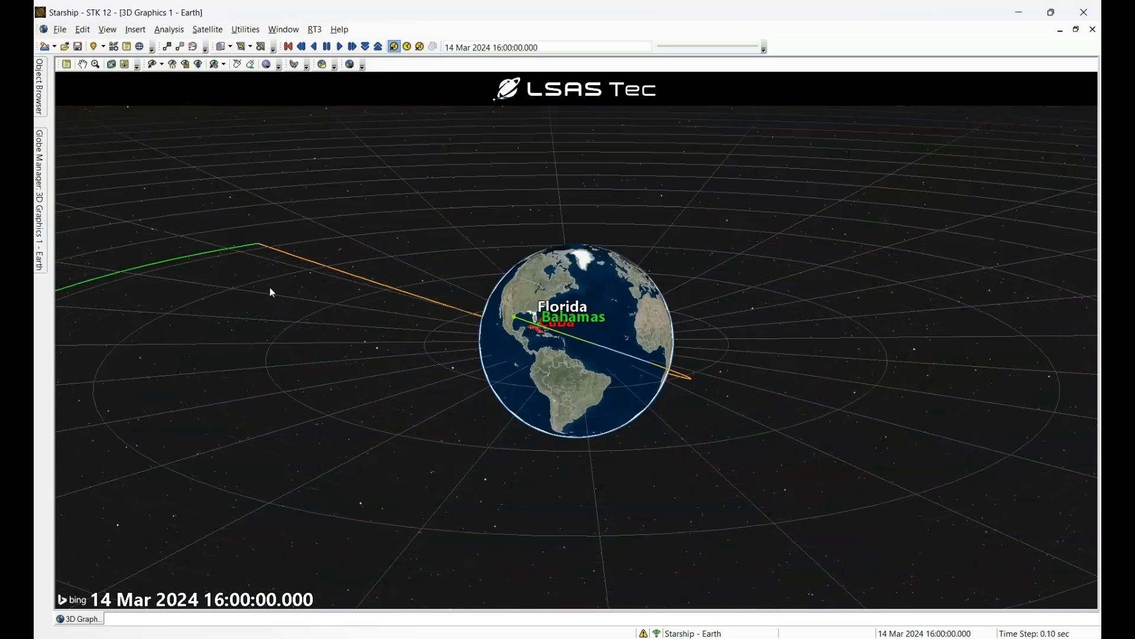
scroll(275, 293, "down", 3)
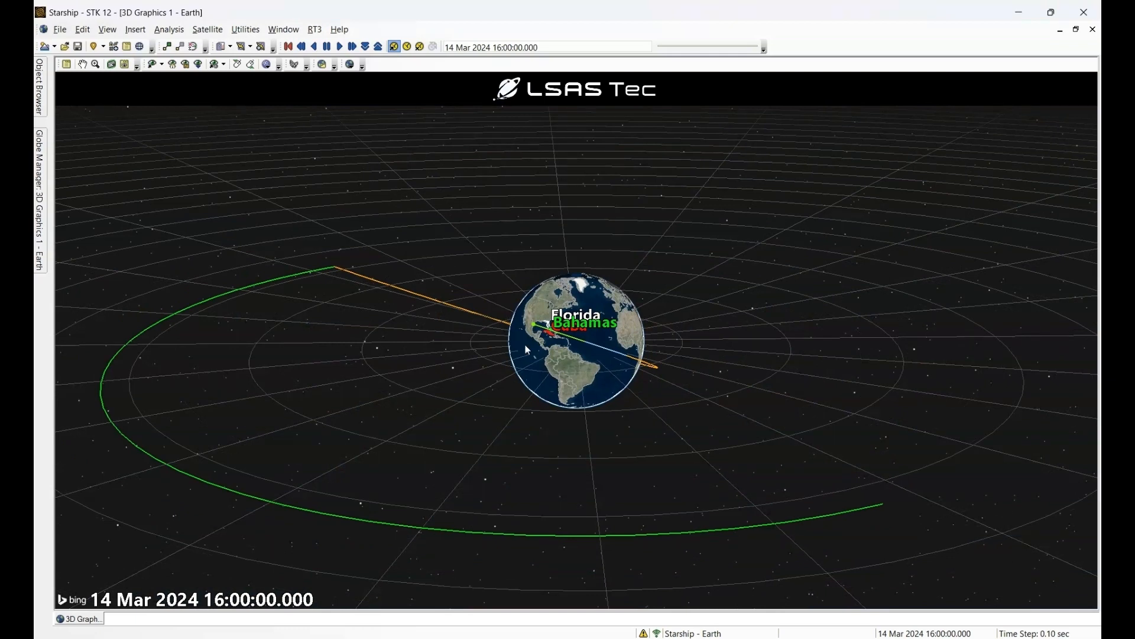
scroll(627, 371, "up", 3)
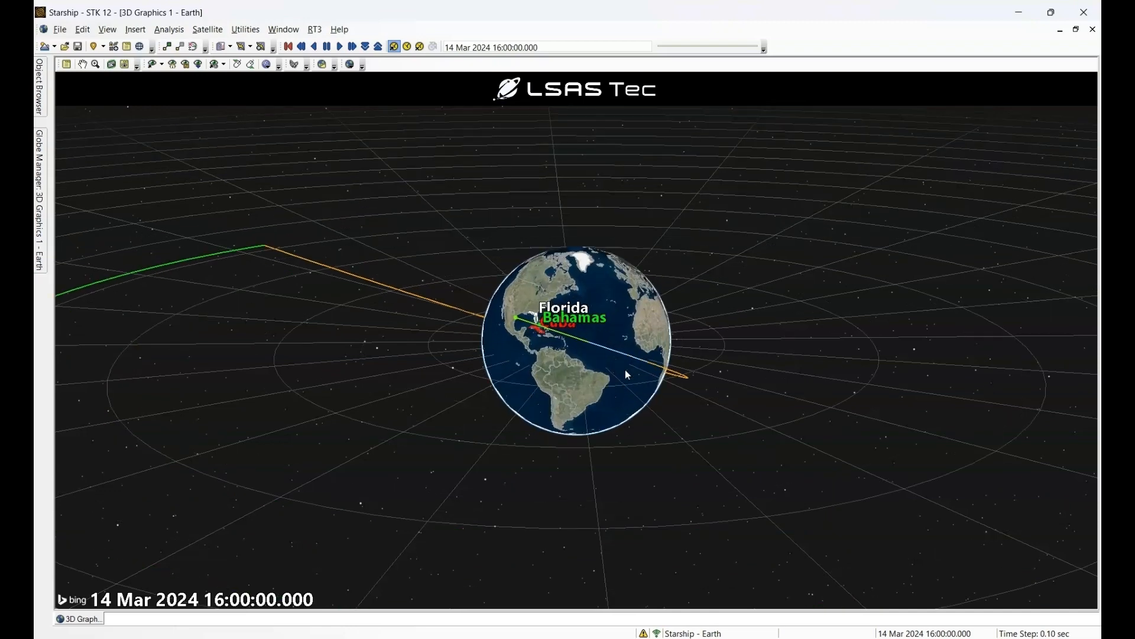
scroll(628, 375, "up", 2)
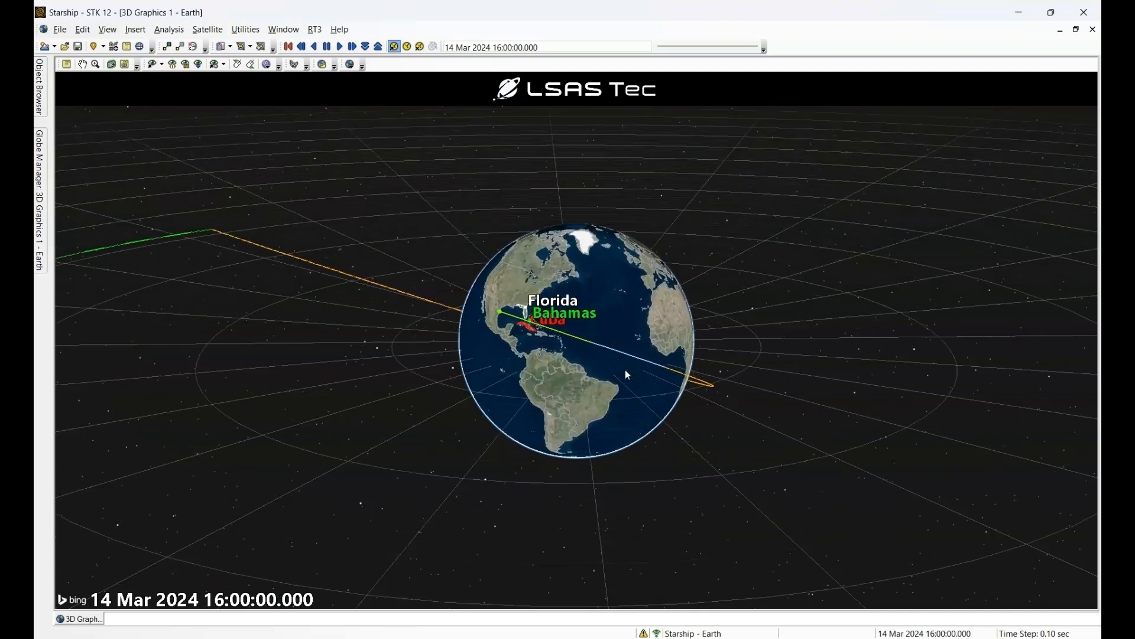
scroll(628, 375, "up", 2)
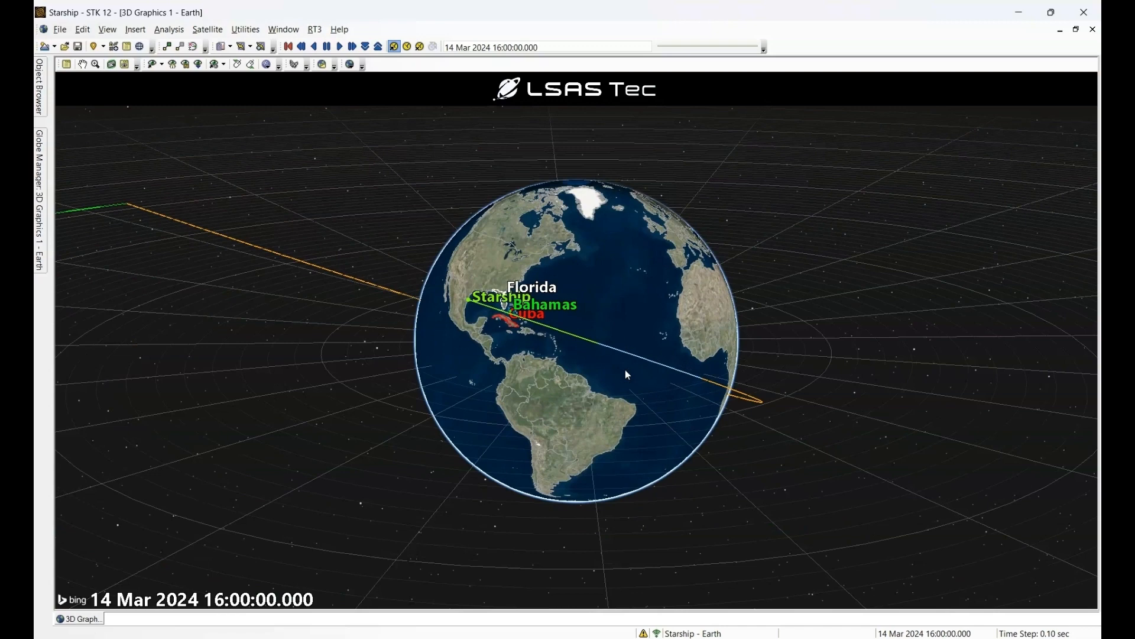
scroll(628, 375, "up", 2)
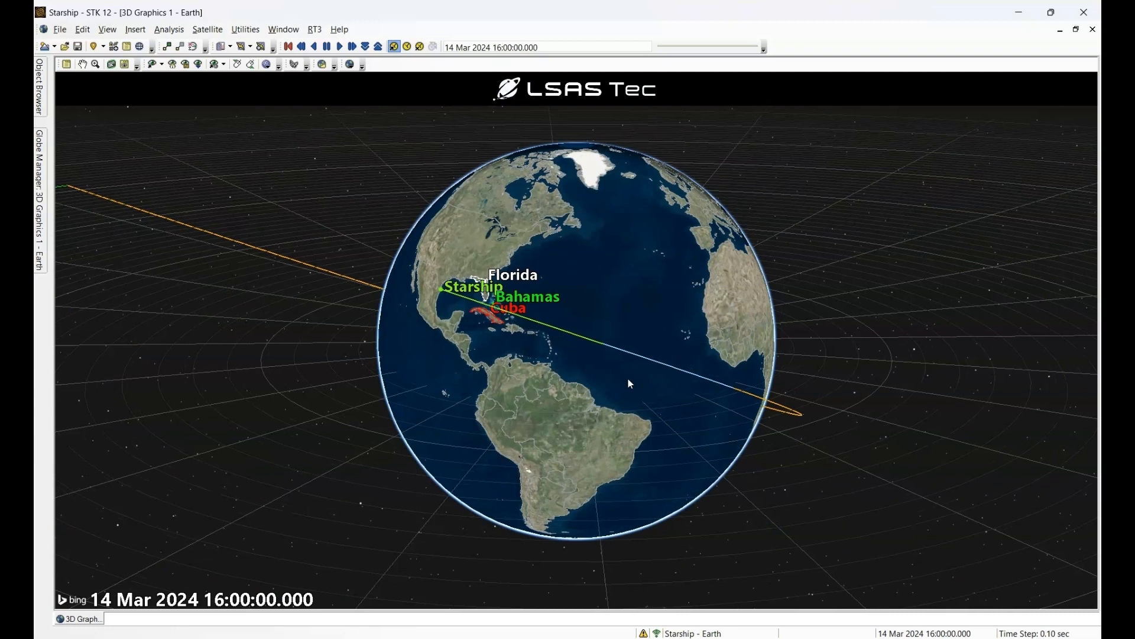
left_click_drag(630, 384, 596, 366)
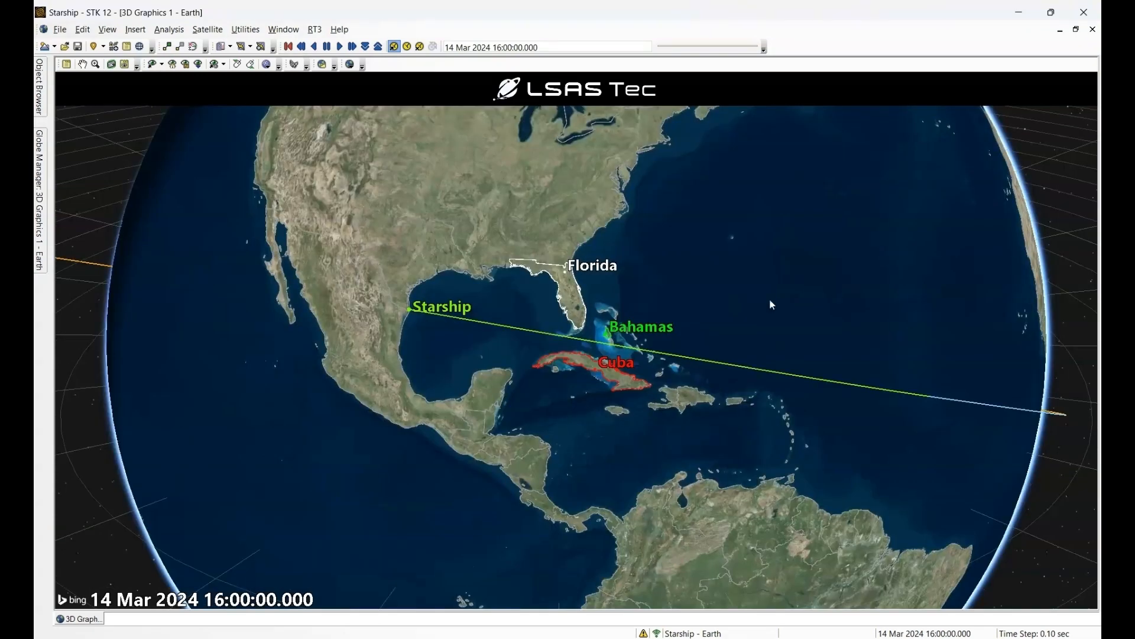
scroll(768, 299, "up", 2)
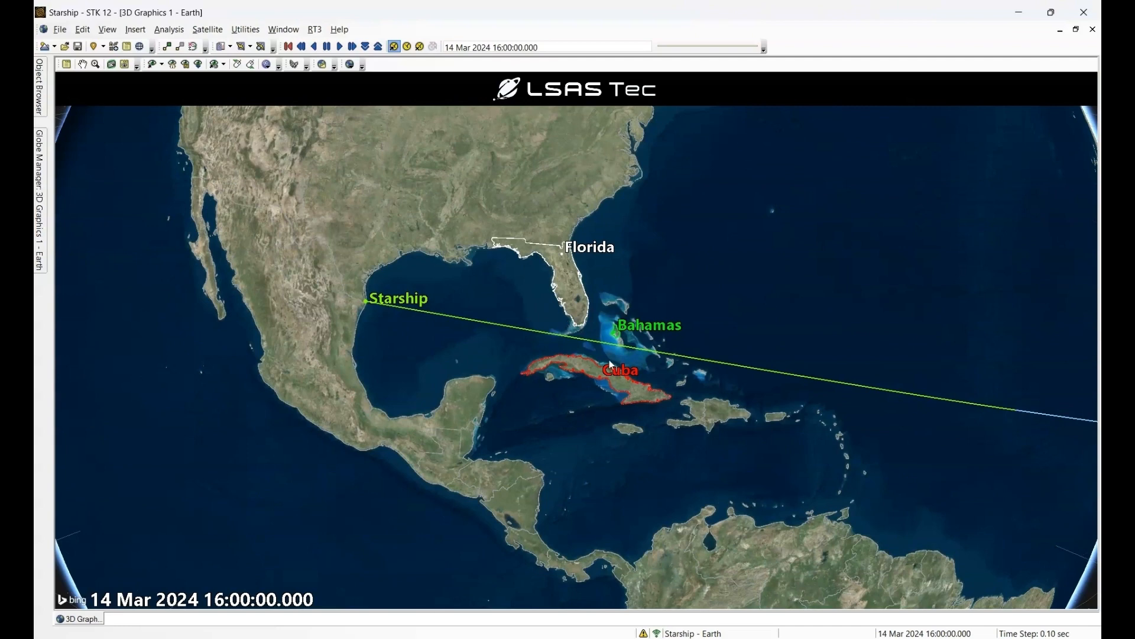
left_click(135, 29)
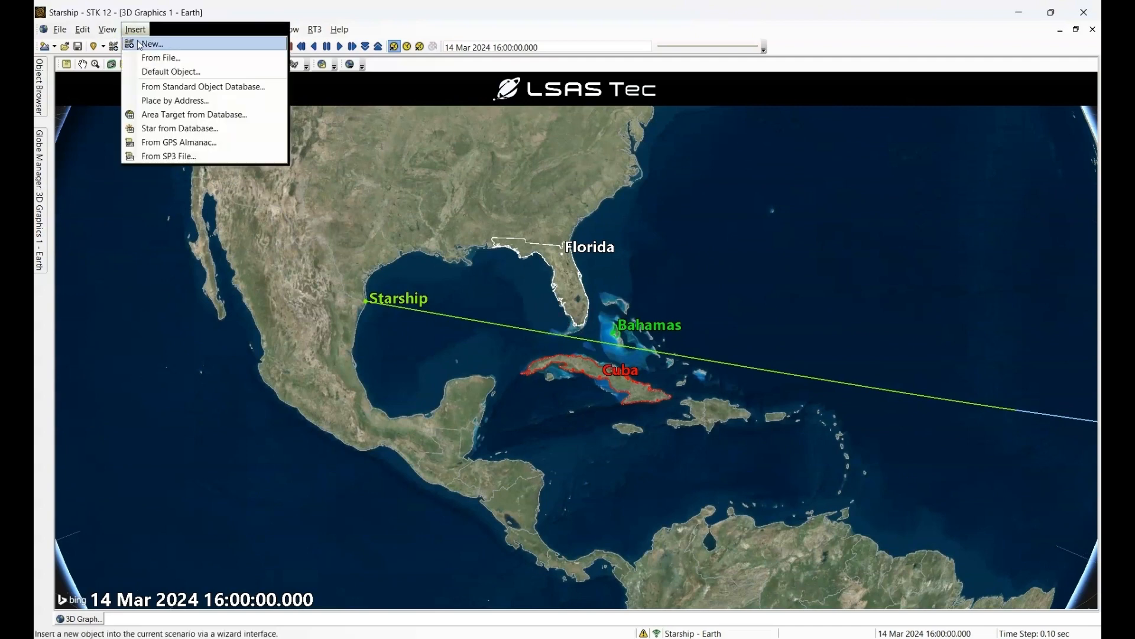
left_click(145, 46)
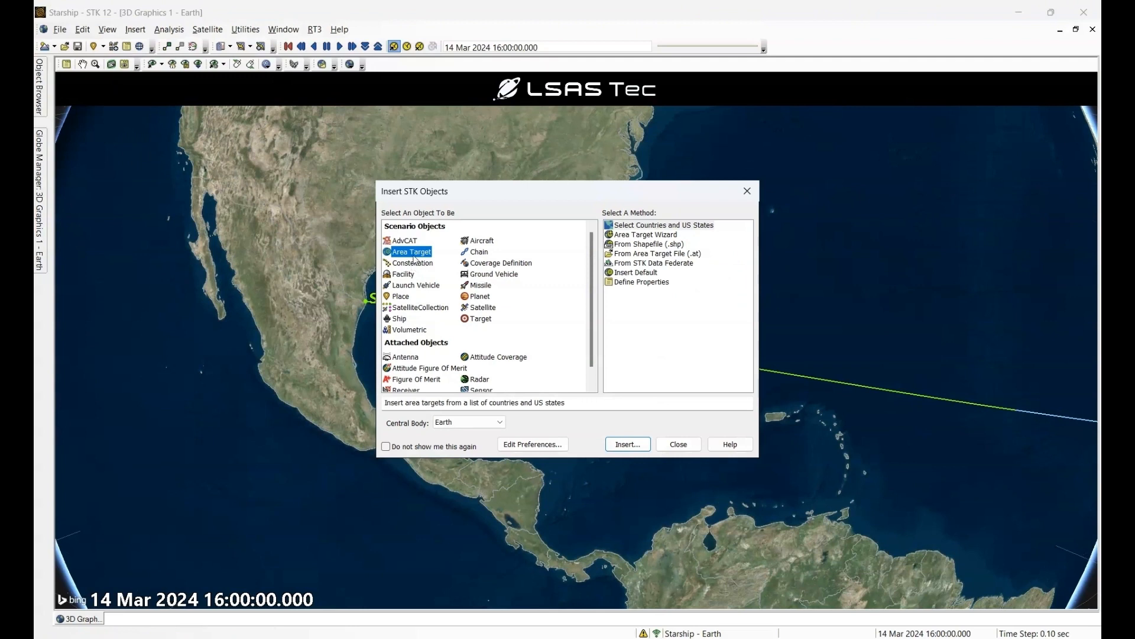
left_click(659, 228)
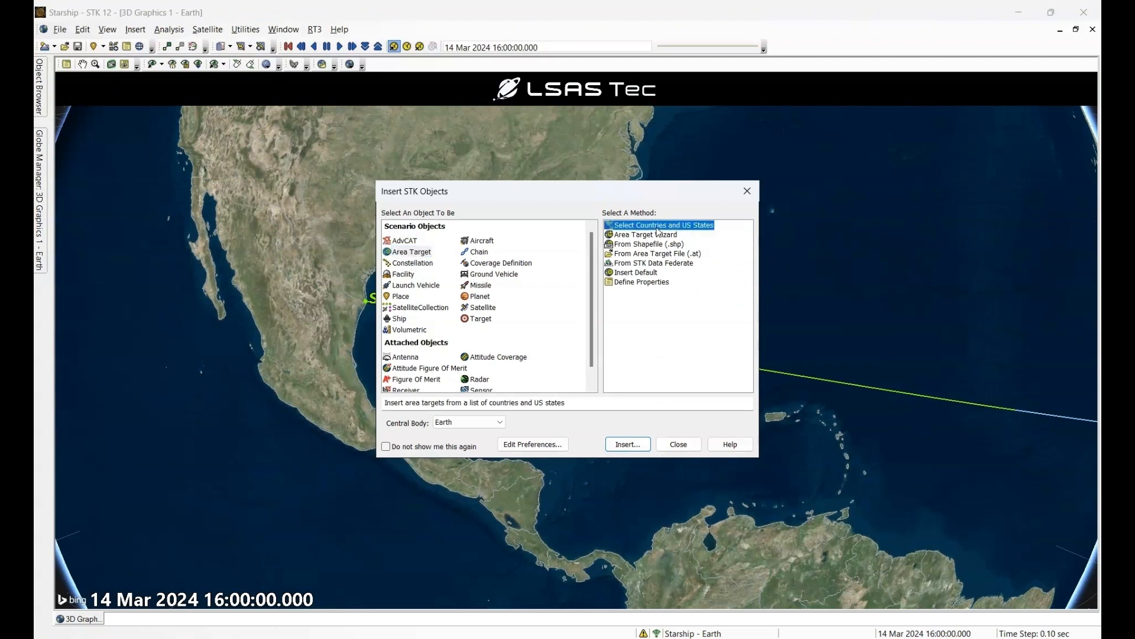
left_click(643, 444)
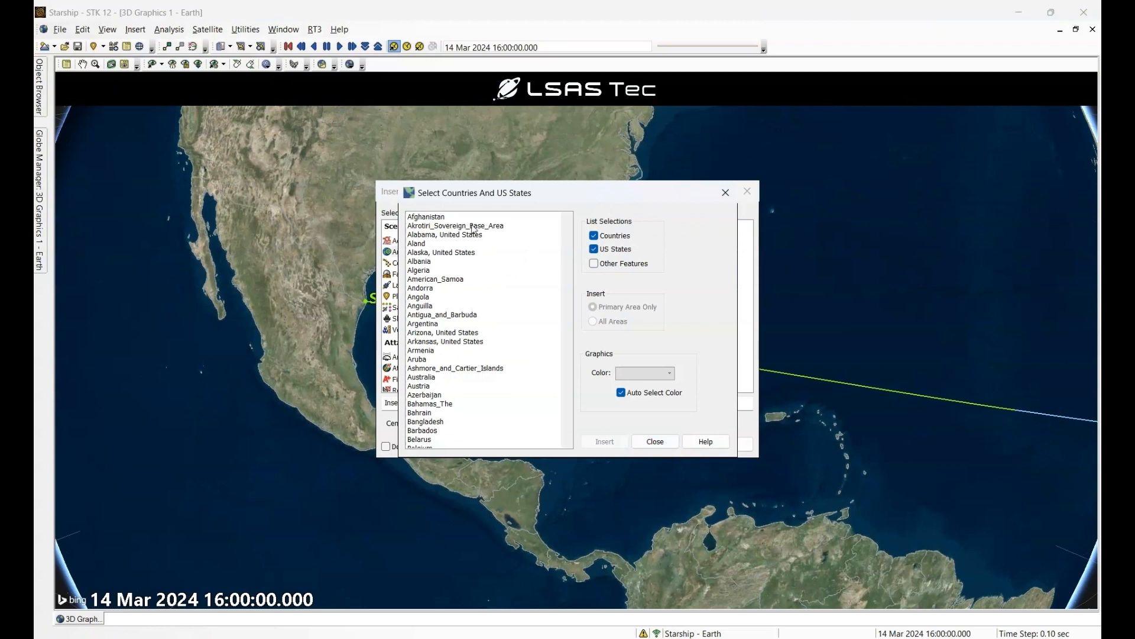
left_click(430, 256)
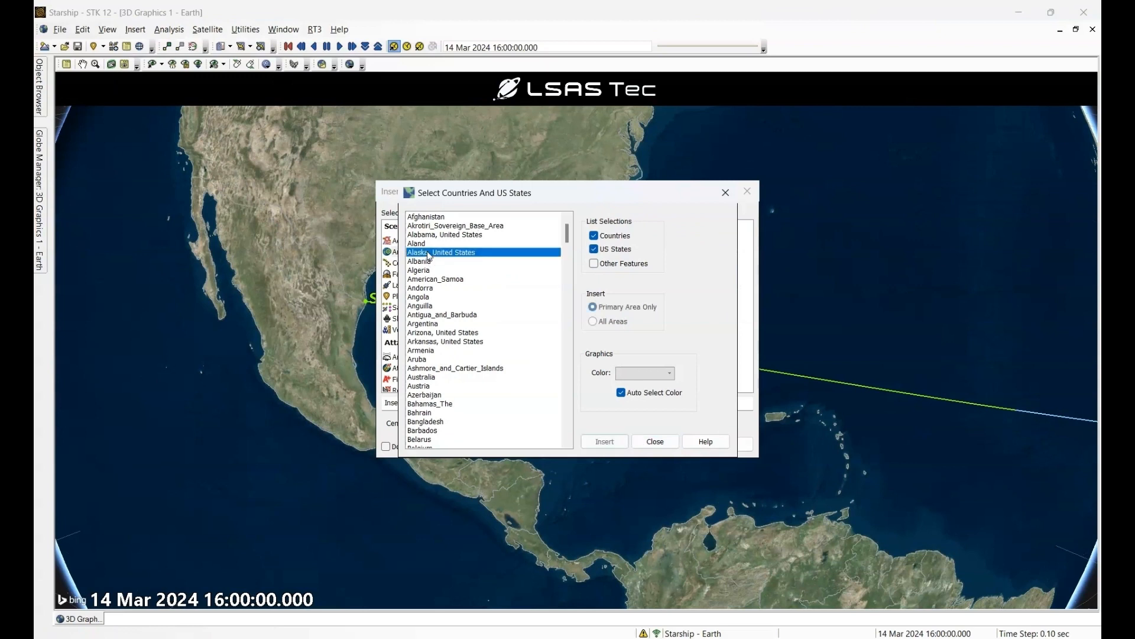
left_click(435, 288, "ctrl")
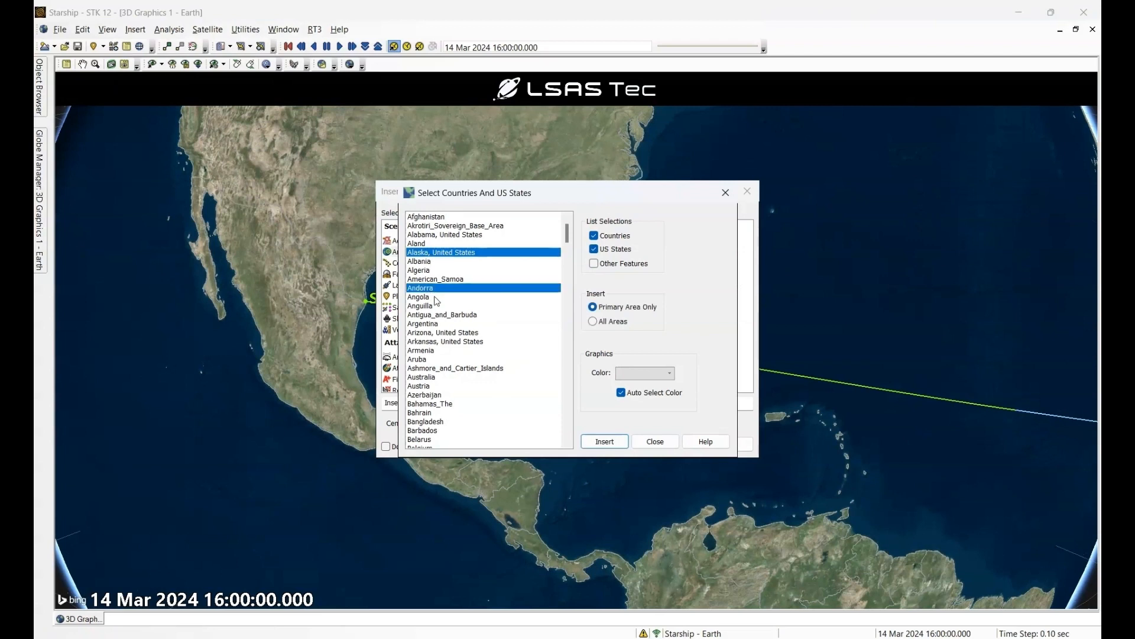
left_click(441, 342, "ctrl")
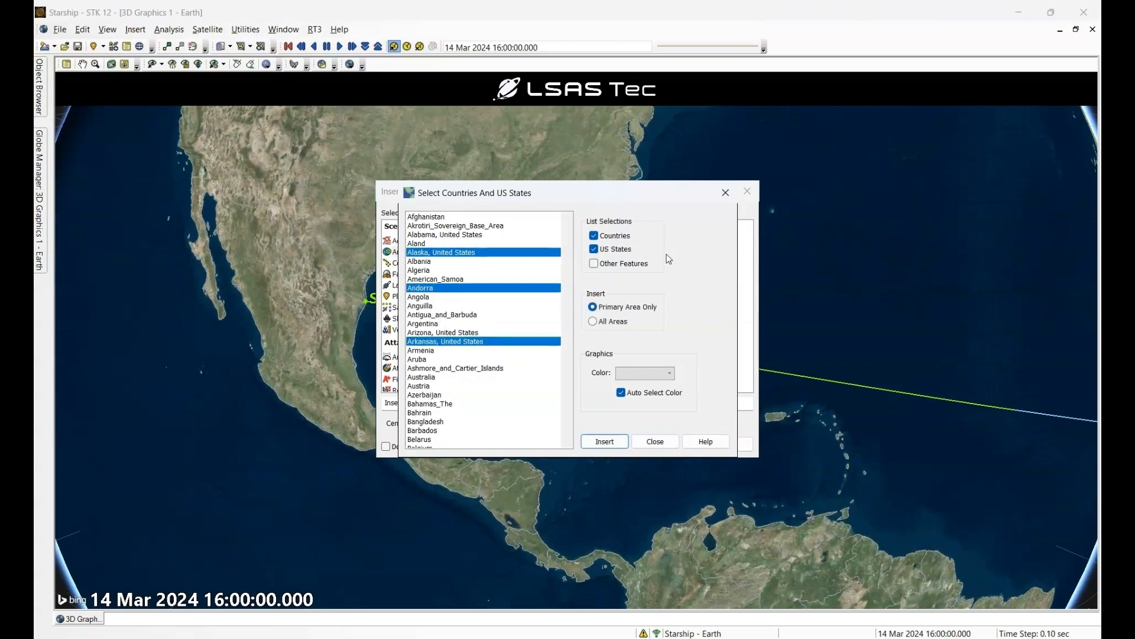
left_click(655, 441)
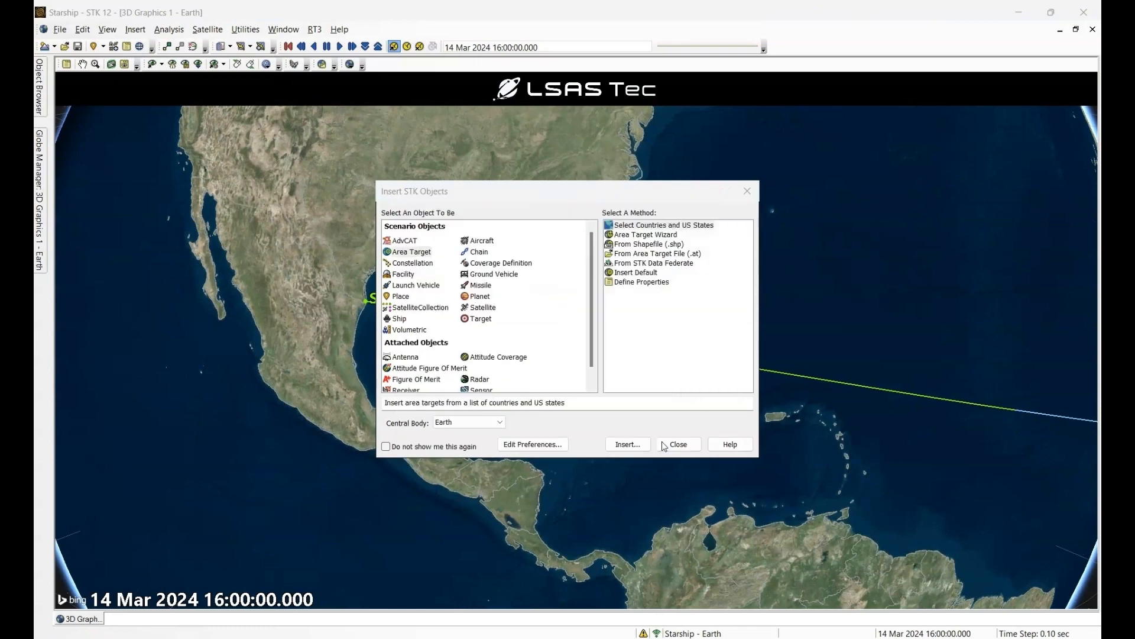
left_click(748, 192)
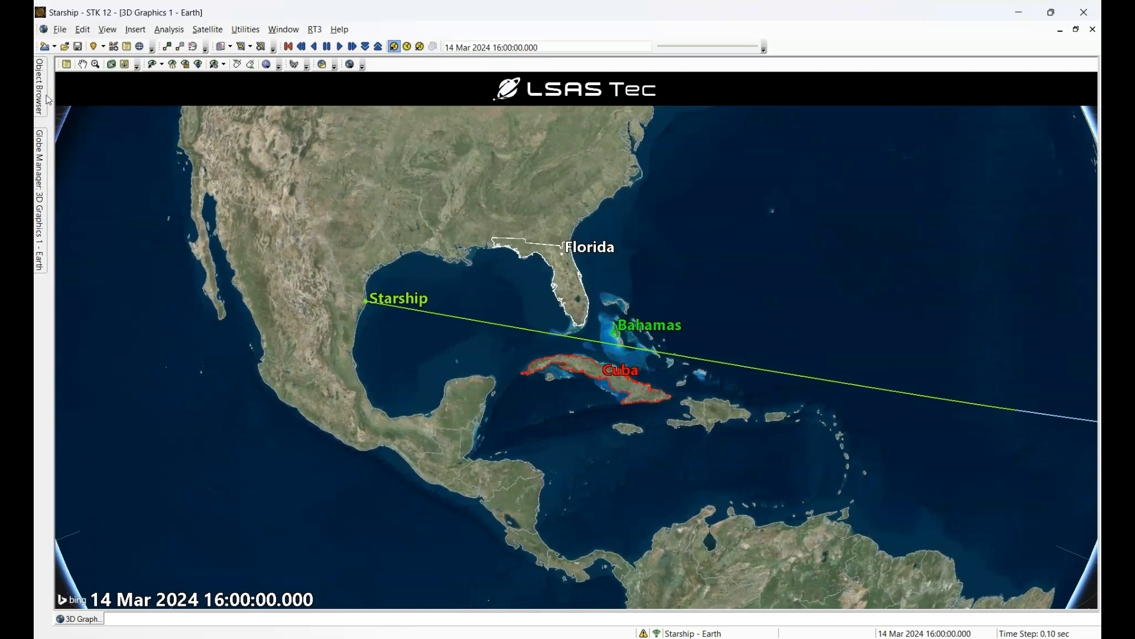
- Review the Bahamas area target's basic constraints and inspect the trajectory's passage between Florida, Cuba and the Bahamas
mouse_move(46, 98)
double_click(118, 178)
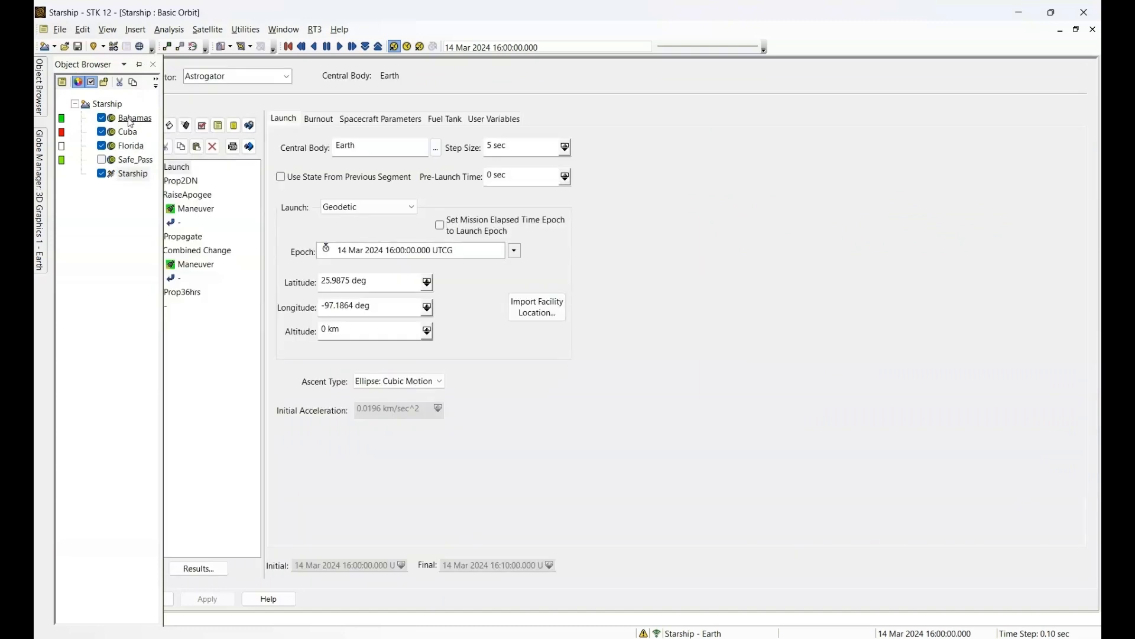
double_click(131, 123)
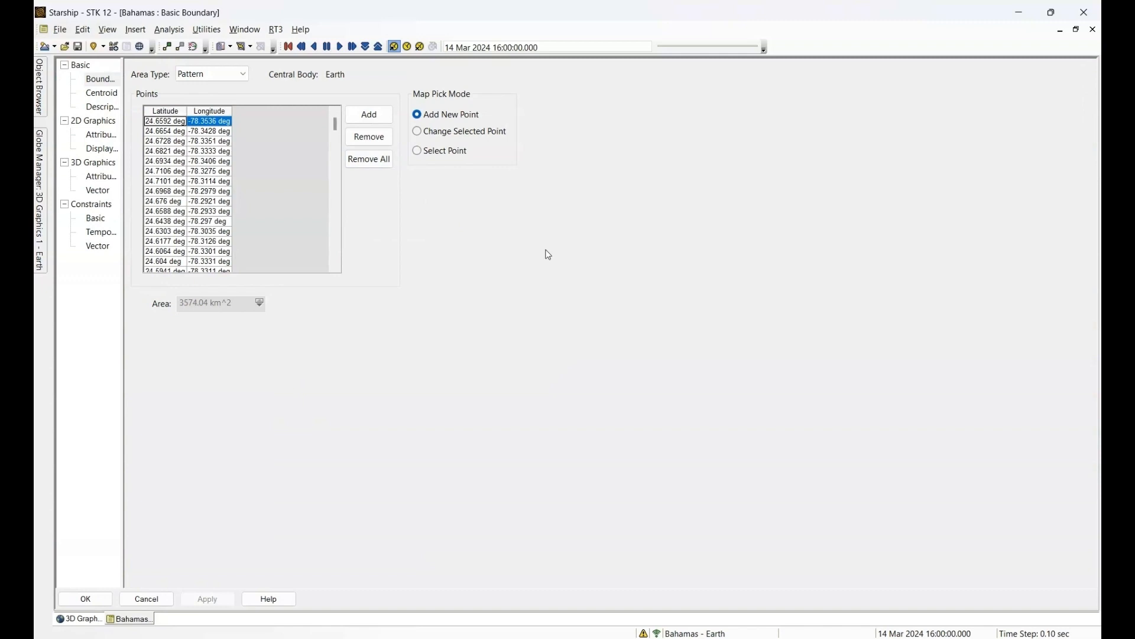
left_click(94, 219)
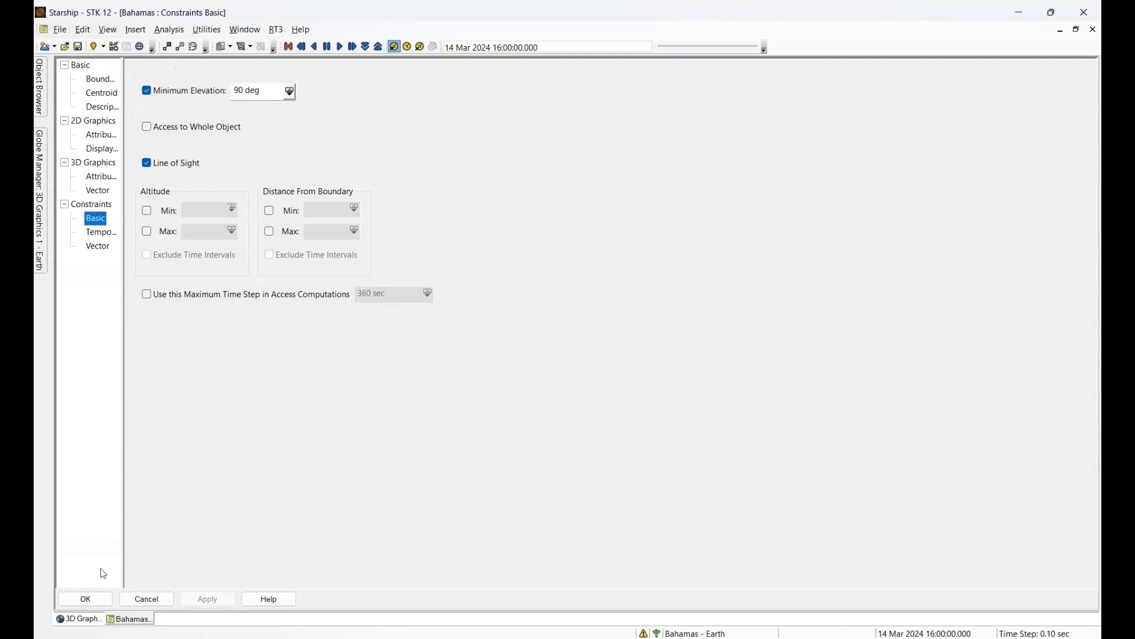
left_click(85, 599)
scroll(618, 308, "up", 1)
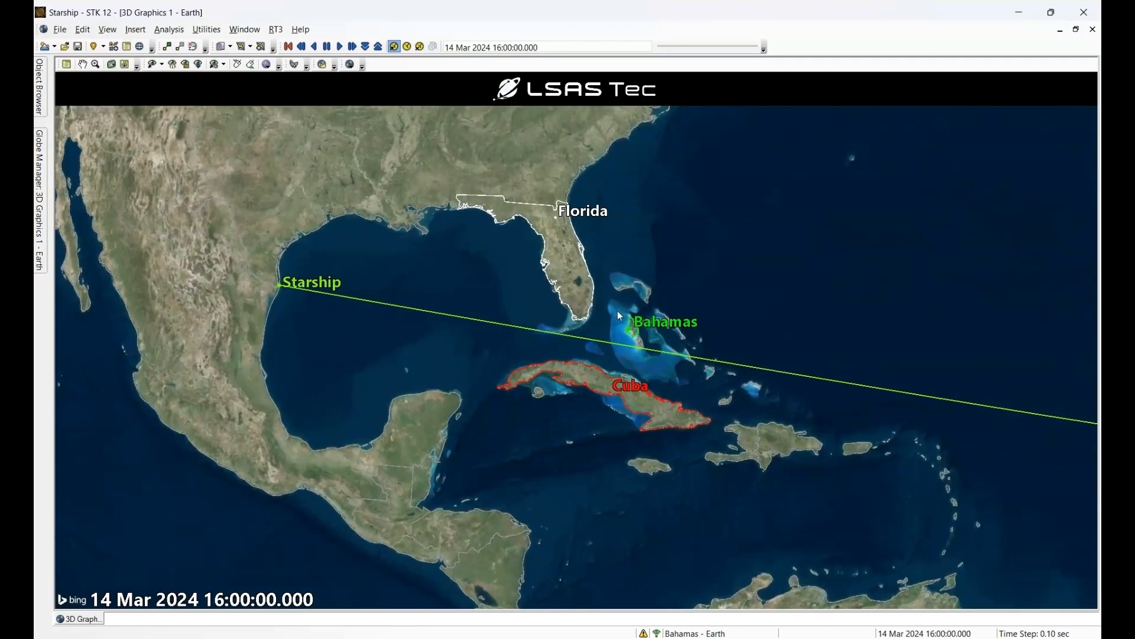
scroll(573, 254, "up", 3)
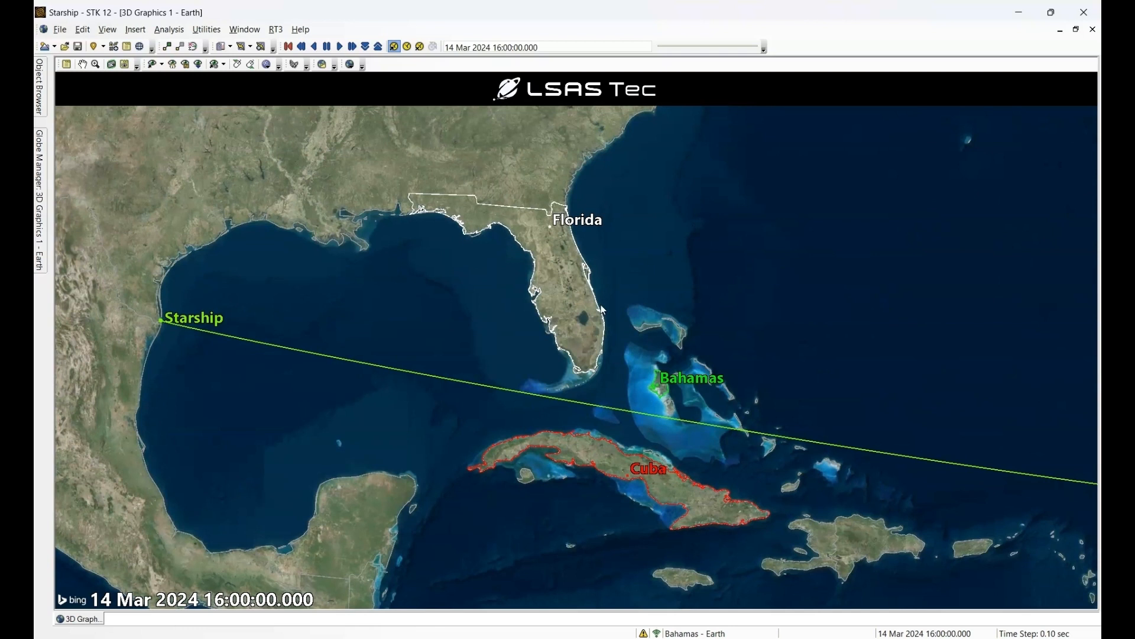
- Review the launch location and burnout settings of the Launch segment in Starship's orbit properties
left_click(38, 101)
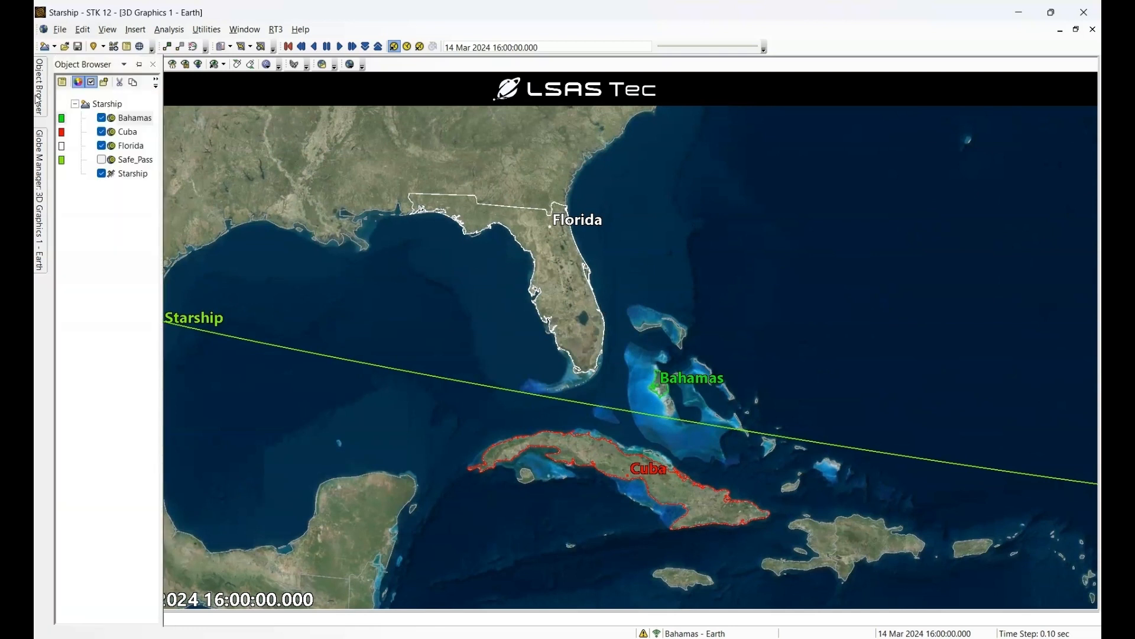
double_click(131, 177)
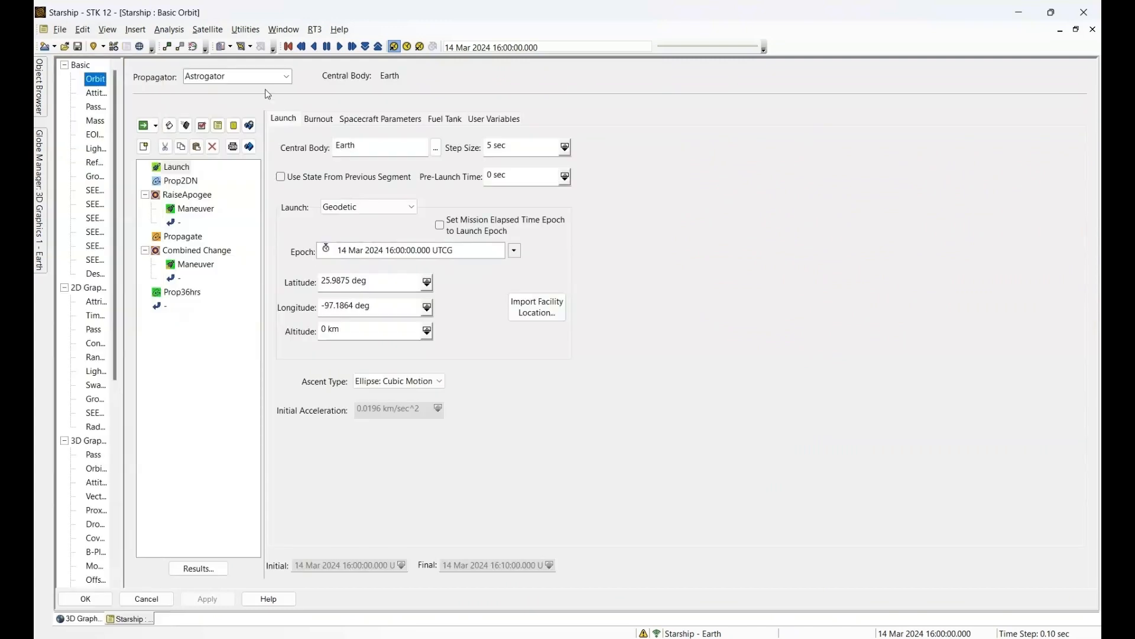
left_click(176, 168)
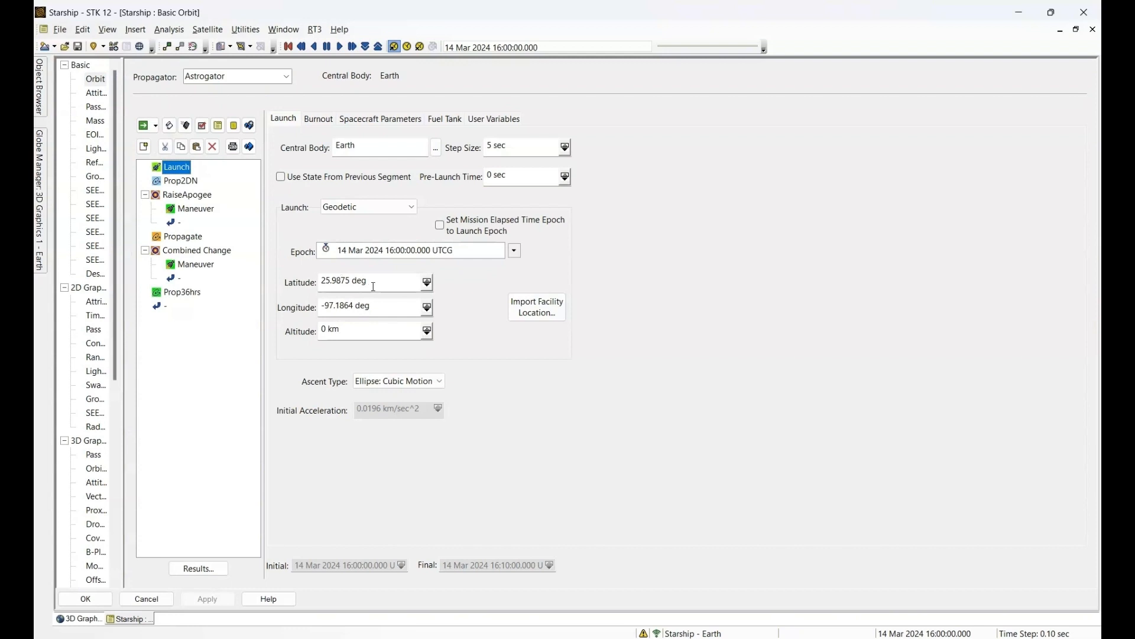
left_click(317, 120)
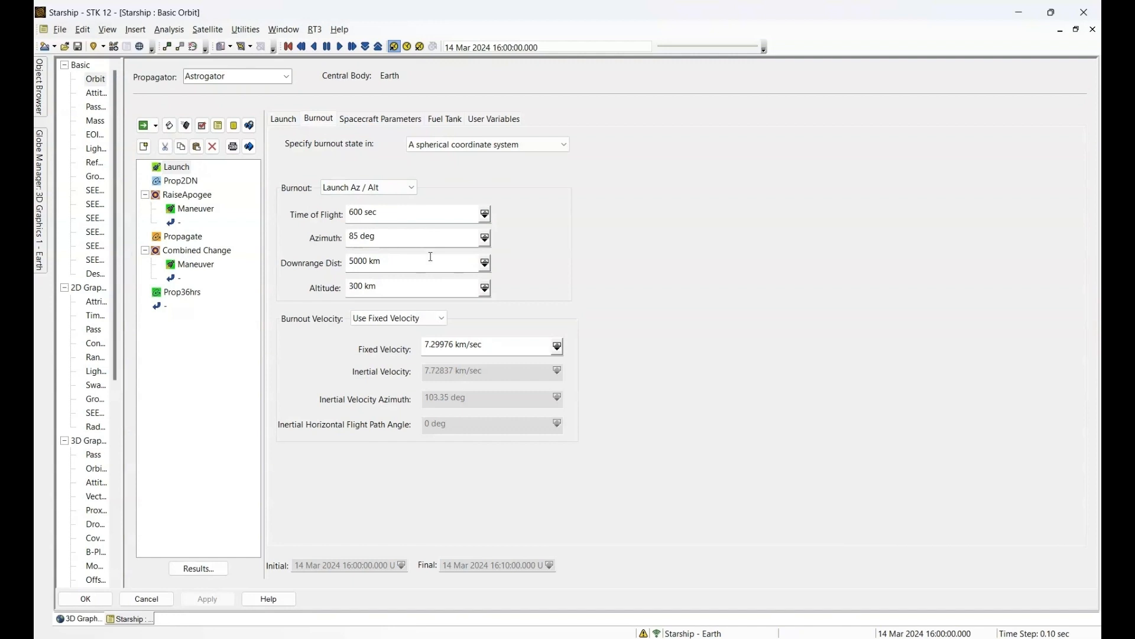
- Review the Prop2DN stopping condition, the RaiseApogee target sequence and the settings of its Maneuver segment
left_click(180, 183)
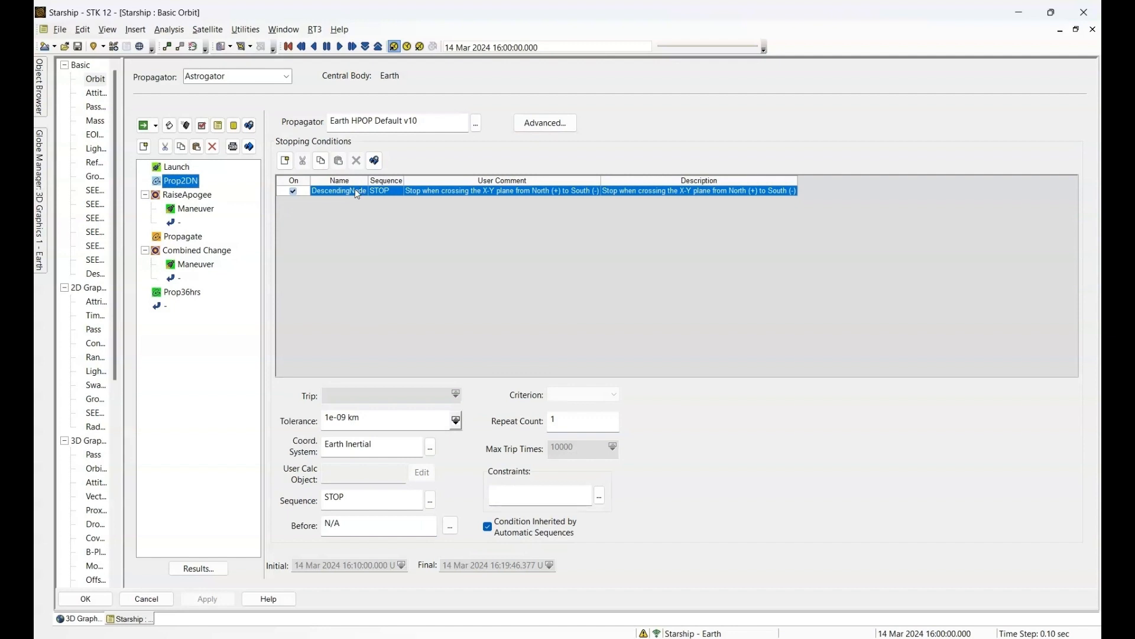
left_click(204, 199)
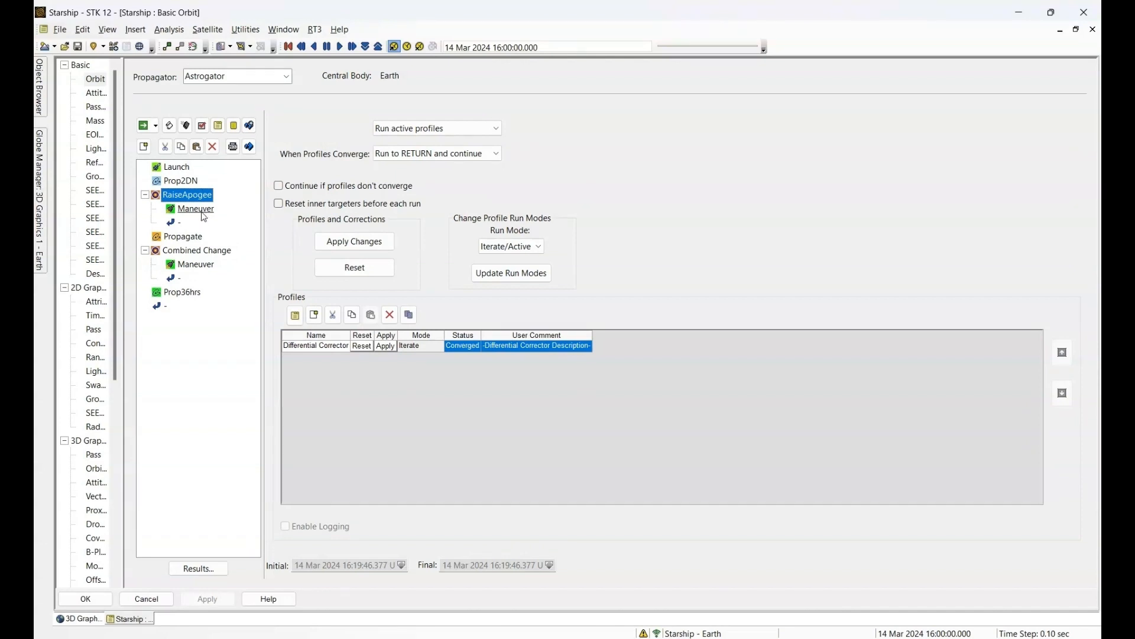
left_click(202, 211)
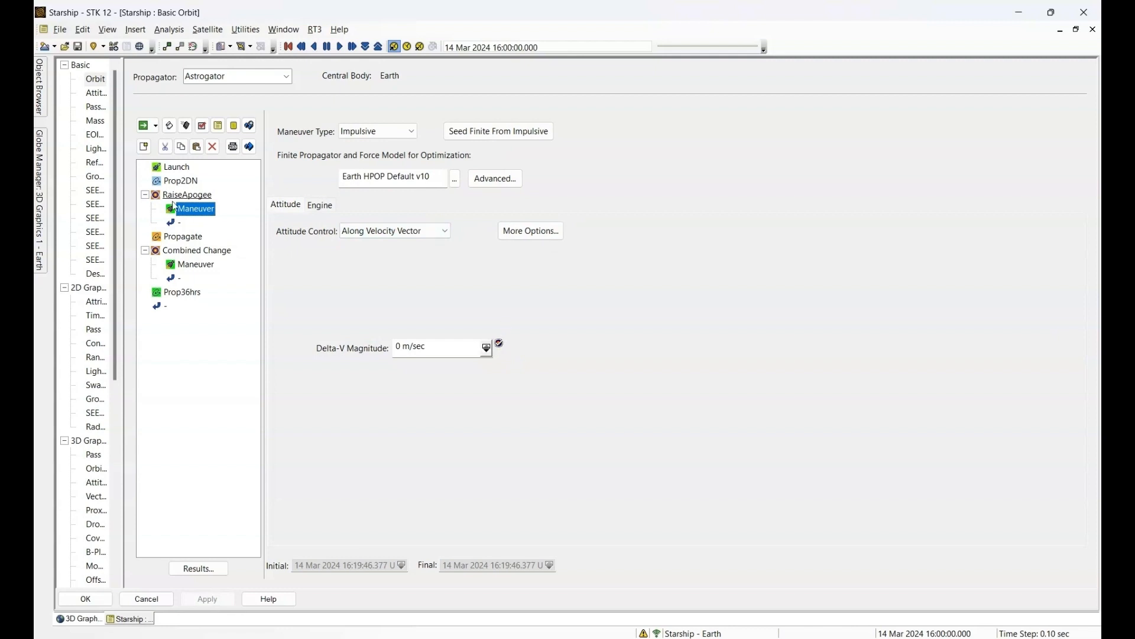
- Review the user-selected results of the RaiseApogee maneuver and the components available in the Maneuver category
left_click(195, 570)
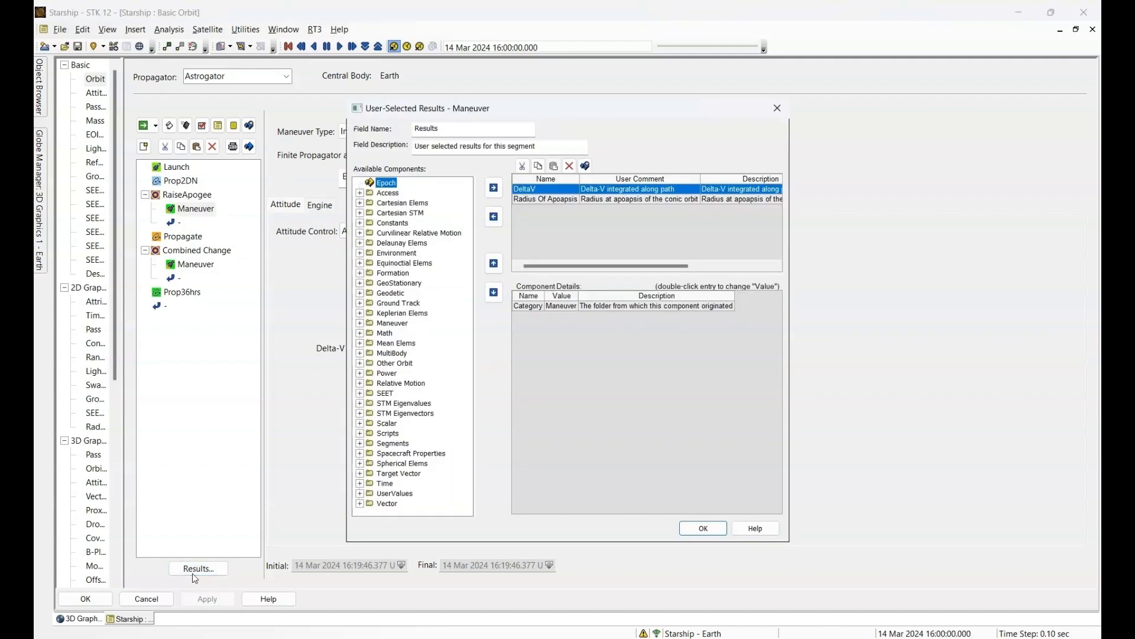
left_click(559, 201)
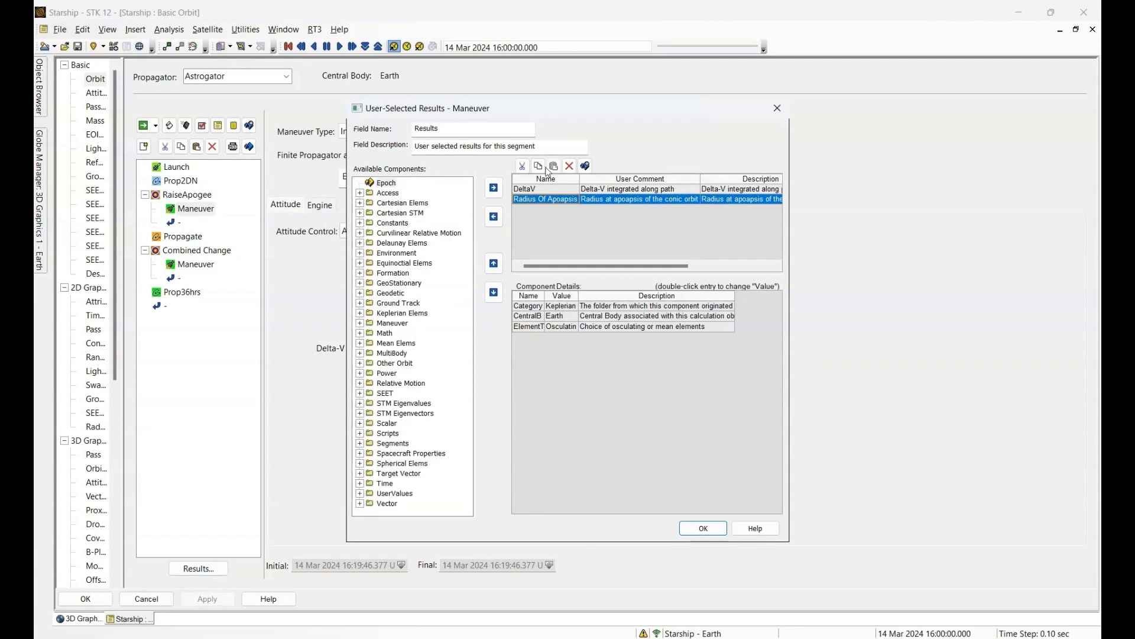
left_click(528, 191)
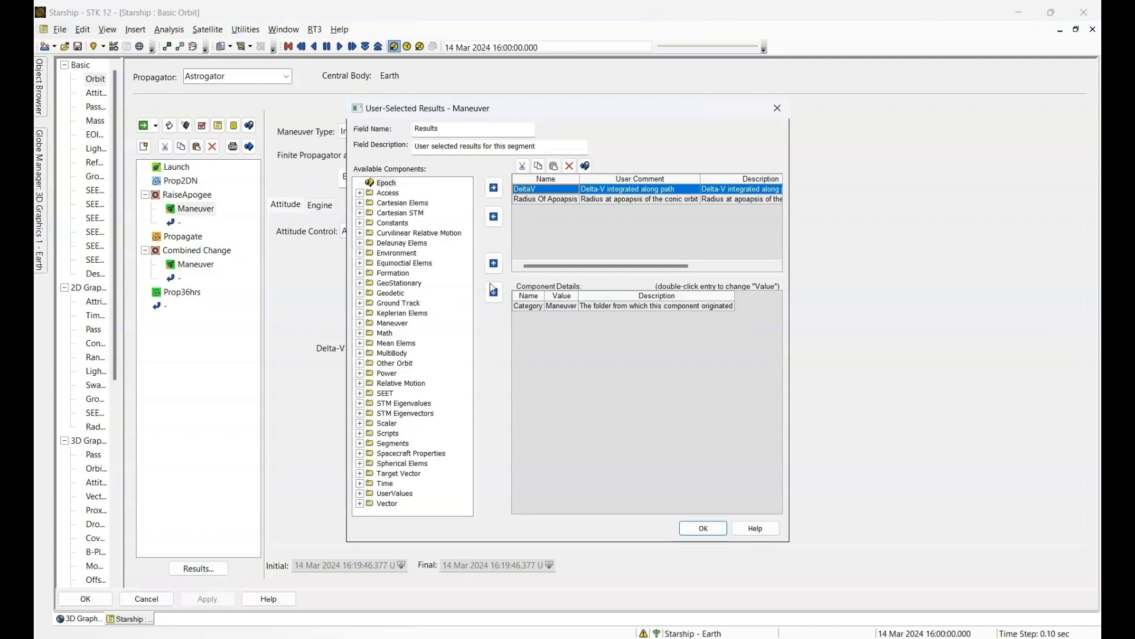
left_click(360, 323)
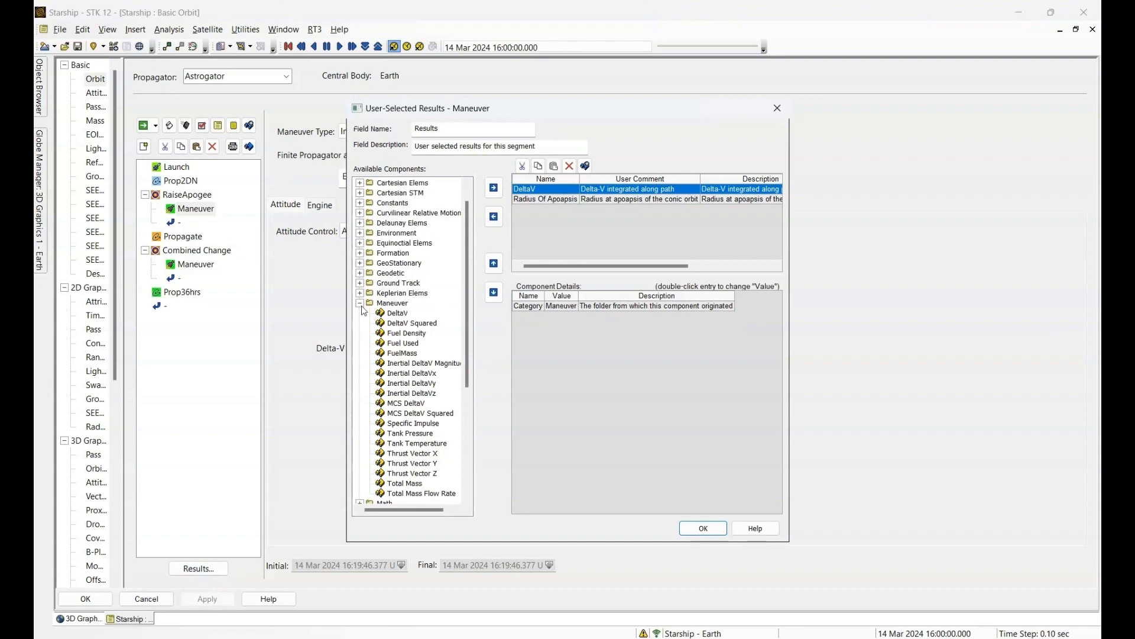
left_click(360, 302)
left_click_drag(540, 189, 560, 203)
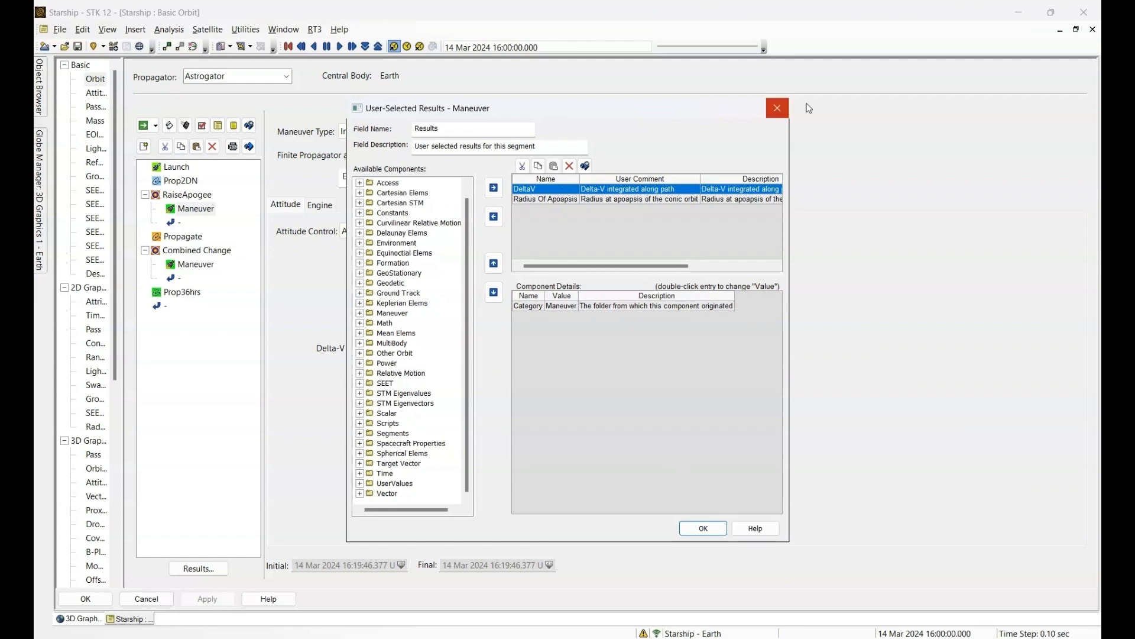
left_click(777, 107)
- Review the control parameters and equality constraints of RaiseApogee's Differential Corrector, including spherical magnitude and radius of apoapsis
left_click(175, 199)
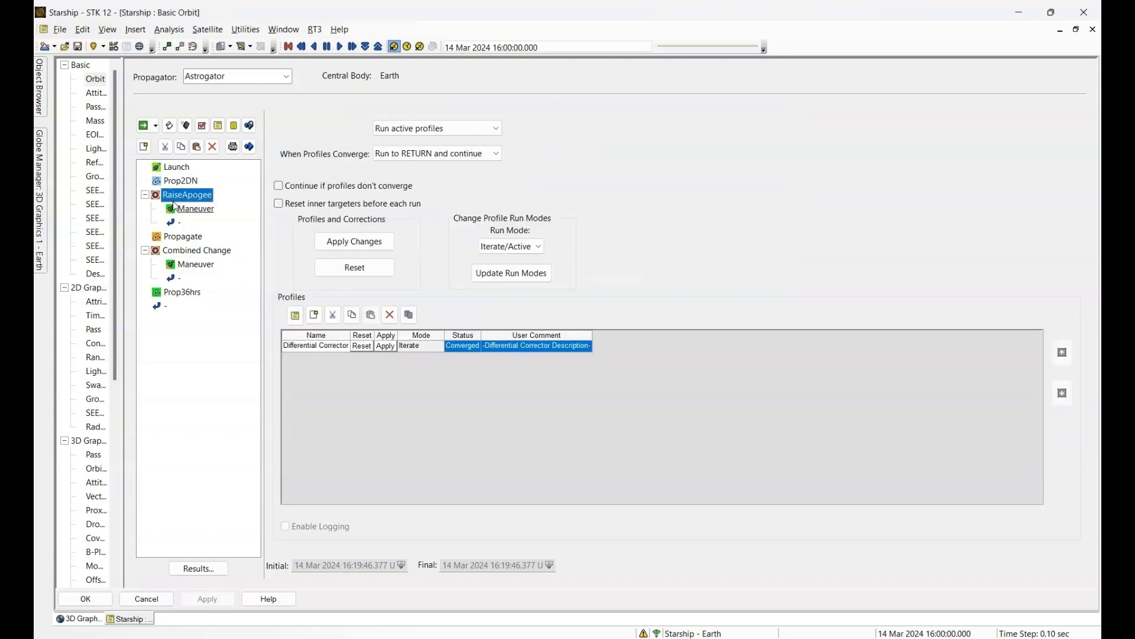
double_click(313, 346)
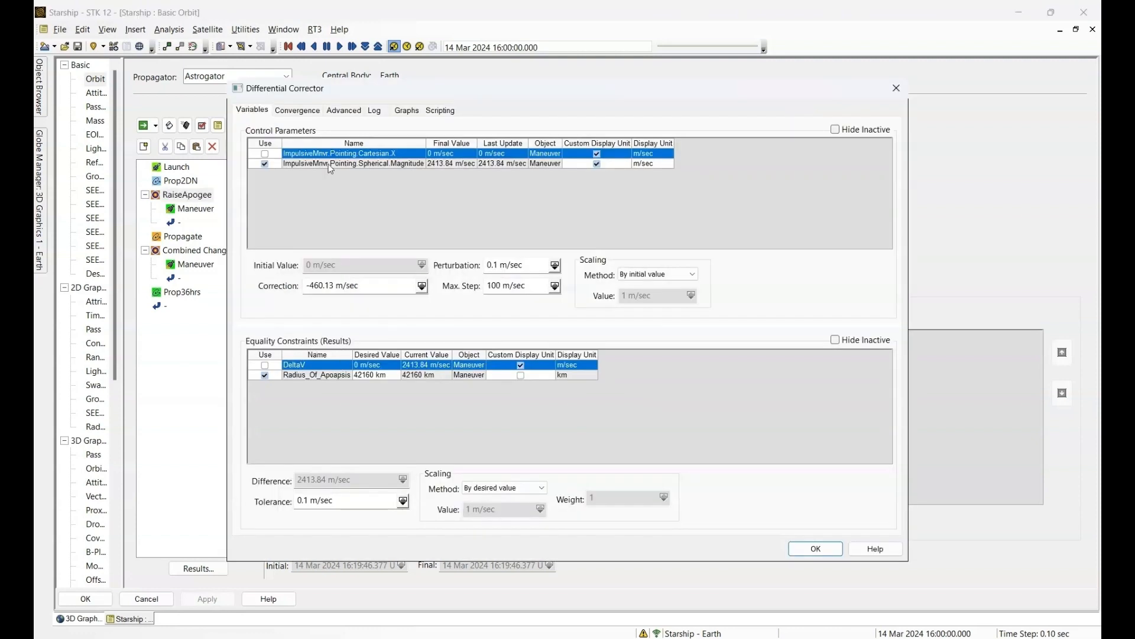
left_click(376, 164)
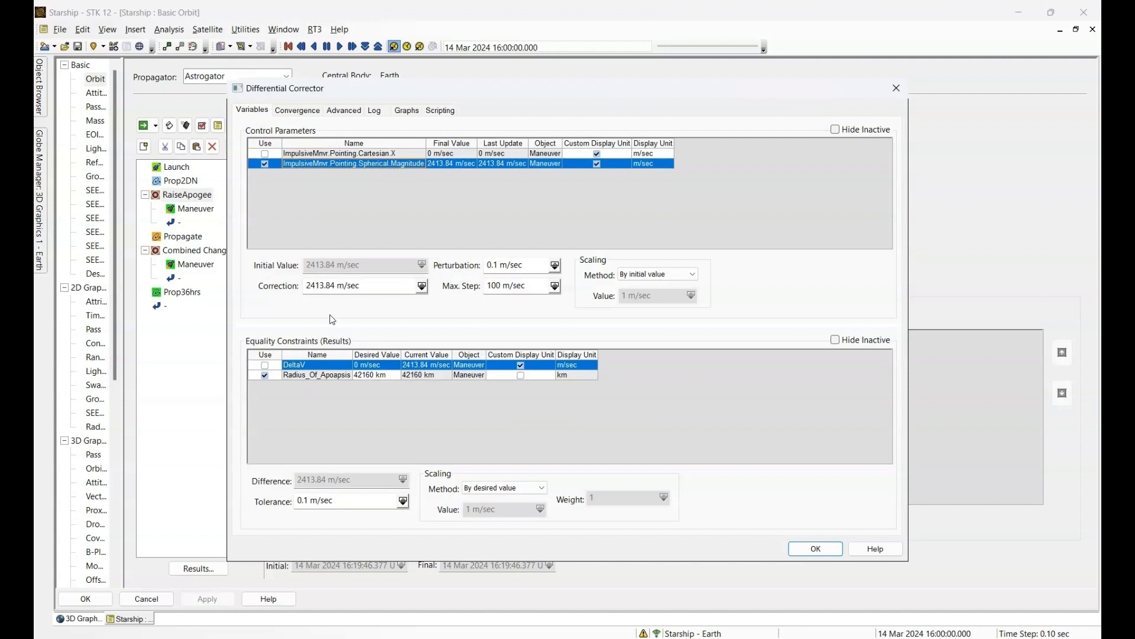
left_click(303, 376)
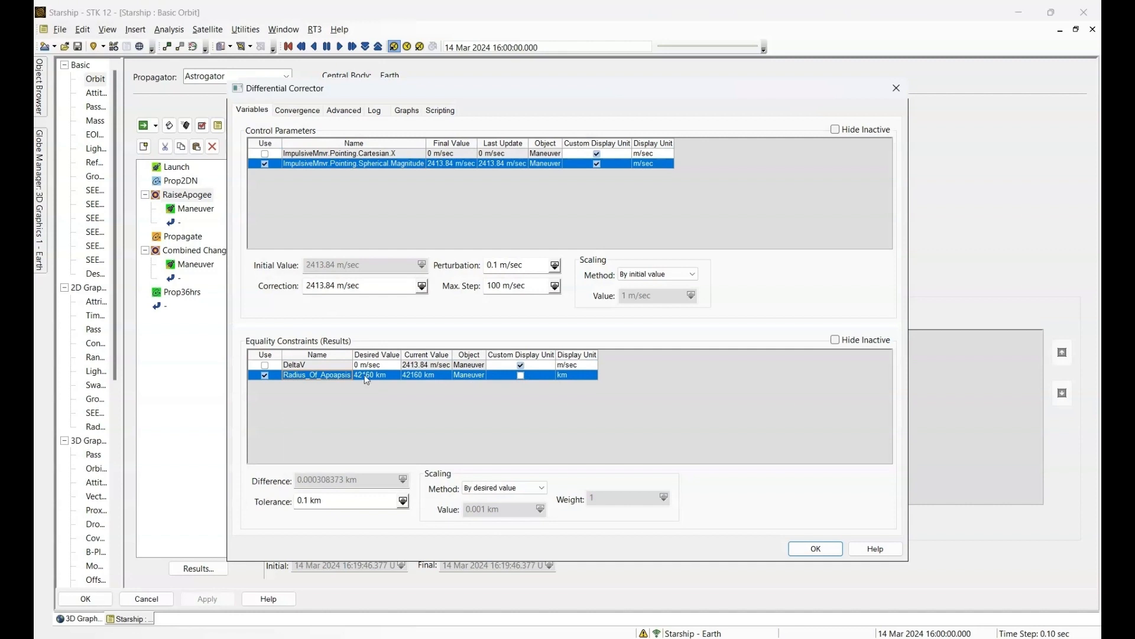
left_click(821, 555)
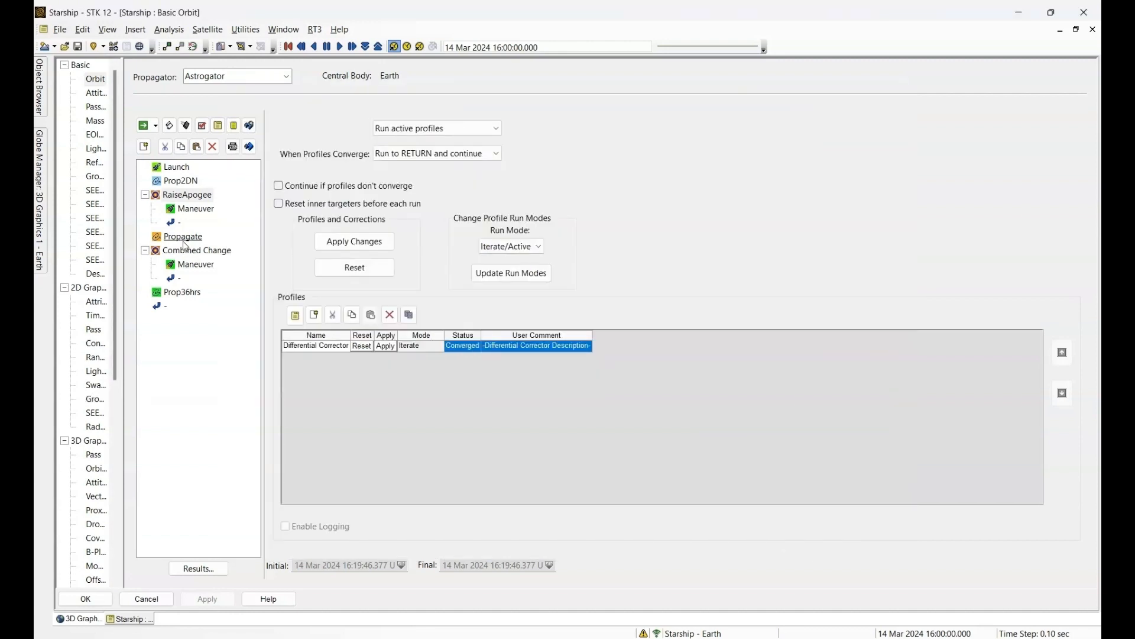
- Review the Propagate segment's stopping condition and the Combined Change maneuver's thrust vector settings and user-selected results
left_click(183, 236)
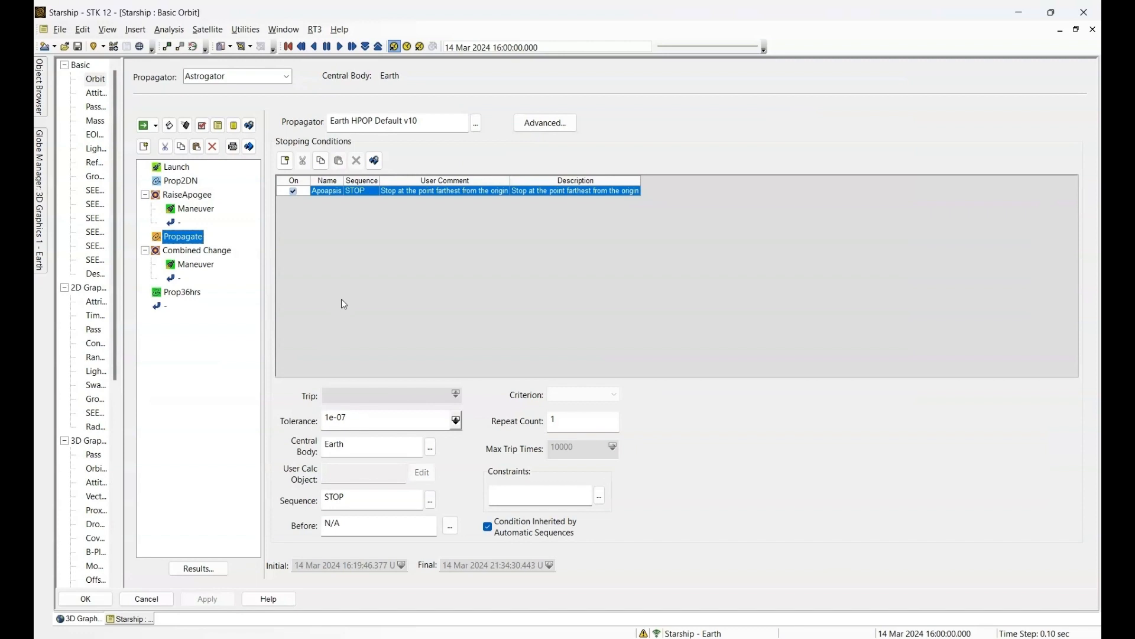
left_click(195, 268)
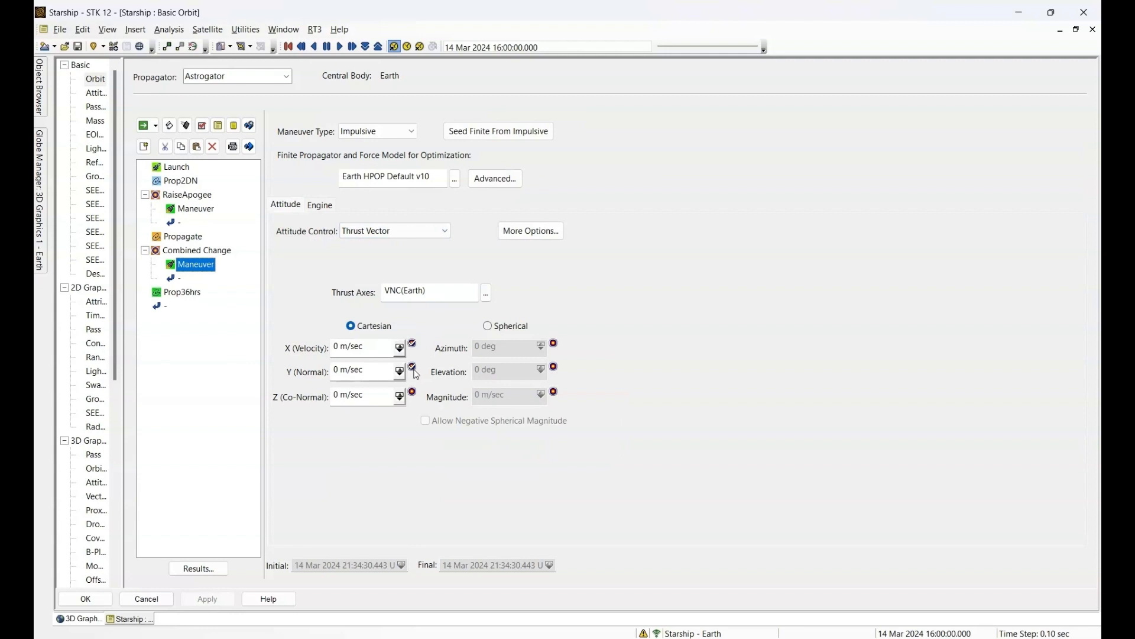
left_click(193, 573)
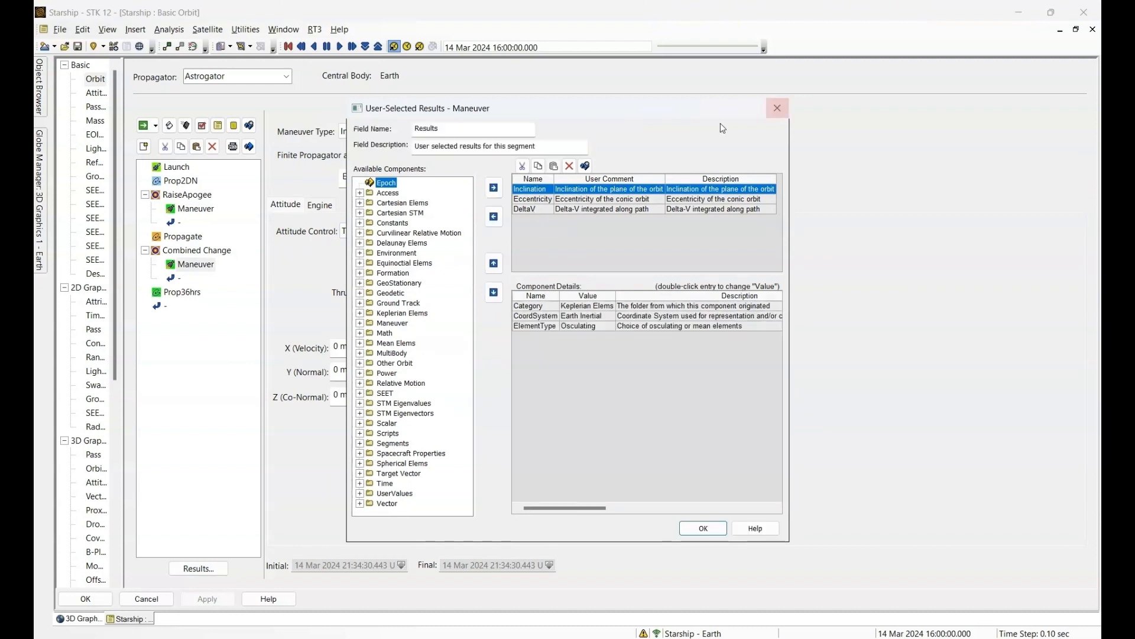
left_click(777, 109)
- Review the control parameters and the eccentricity and inclination constraints of Combined Change's Differential Corrector
left_click(188, 252)
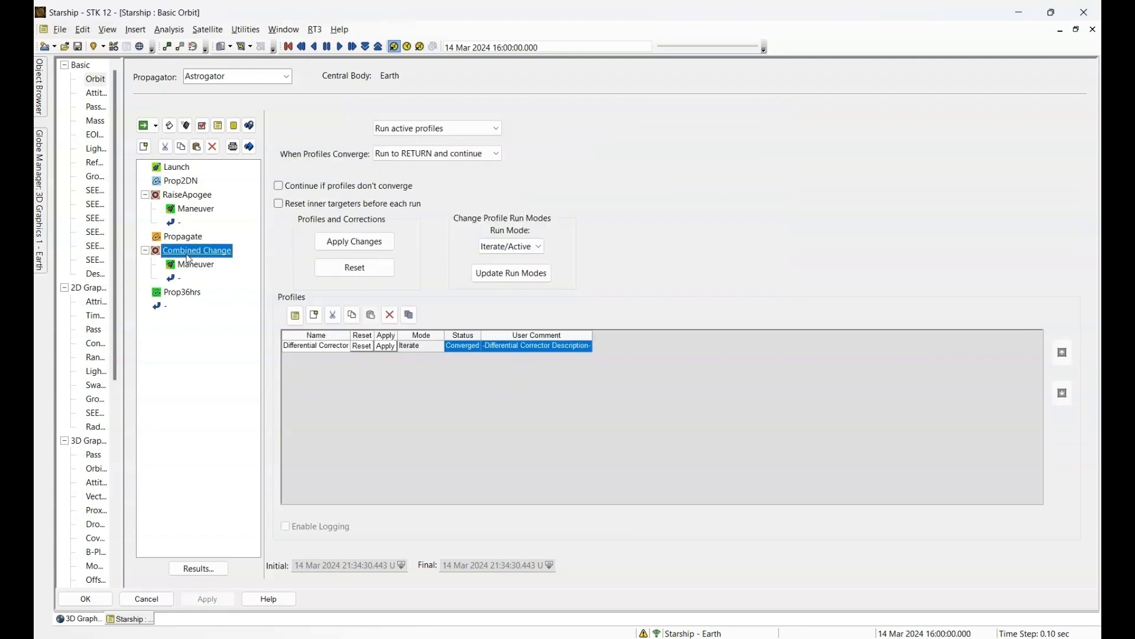
double_click(332, 349)
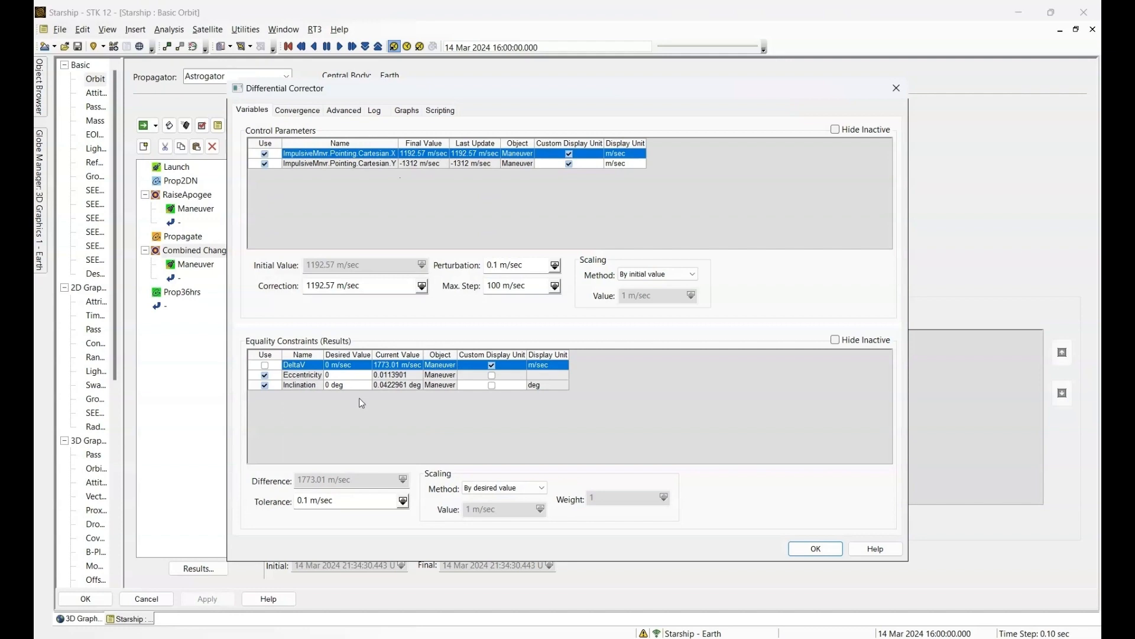
left_click(897, 88)
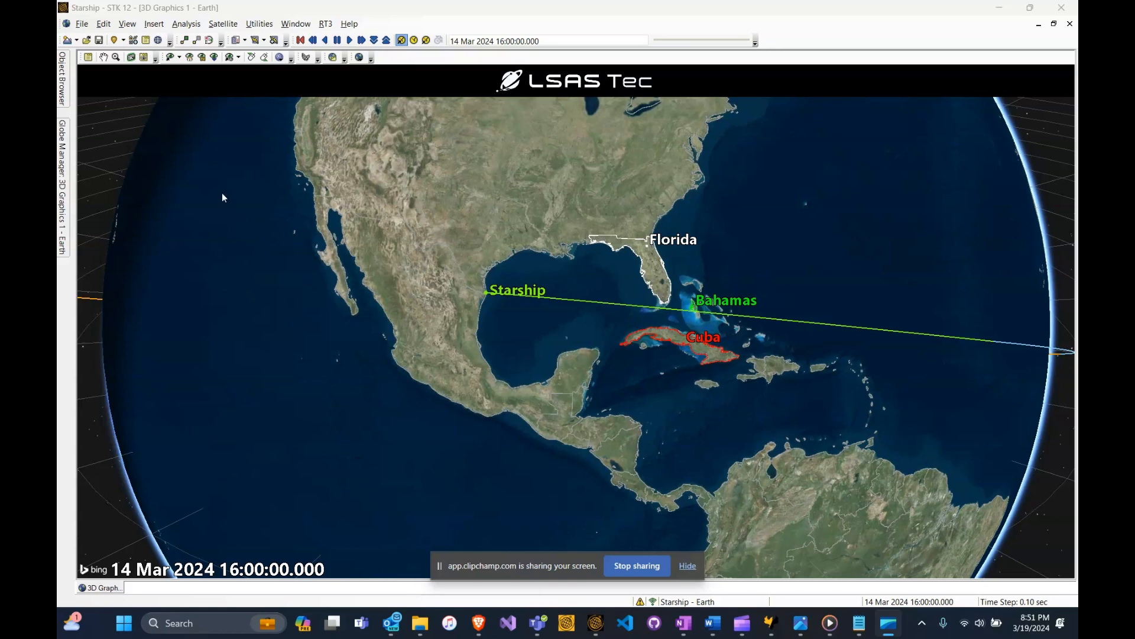
- Open the STKAnalyzer plugin for the Starship satellite
left_click(62, 77)
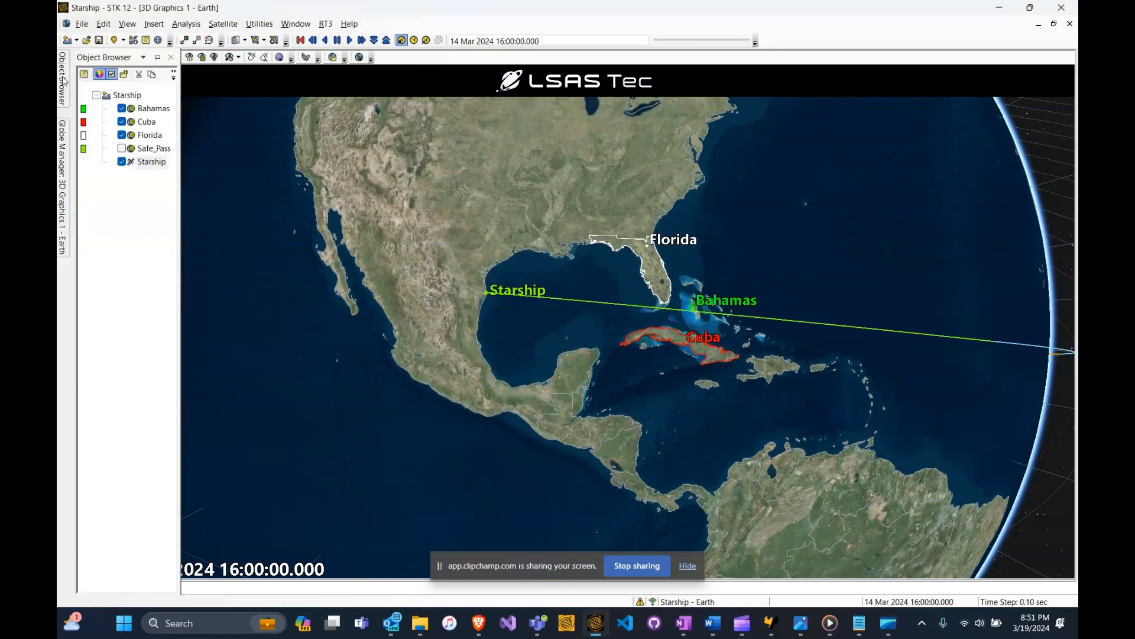
right_click(144, 166)
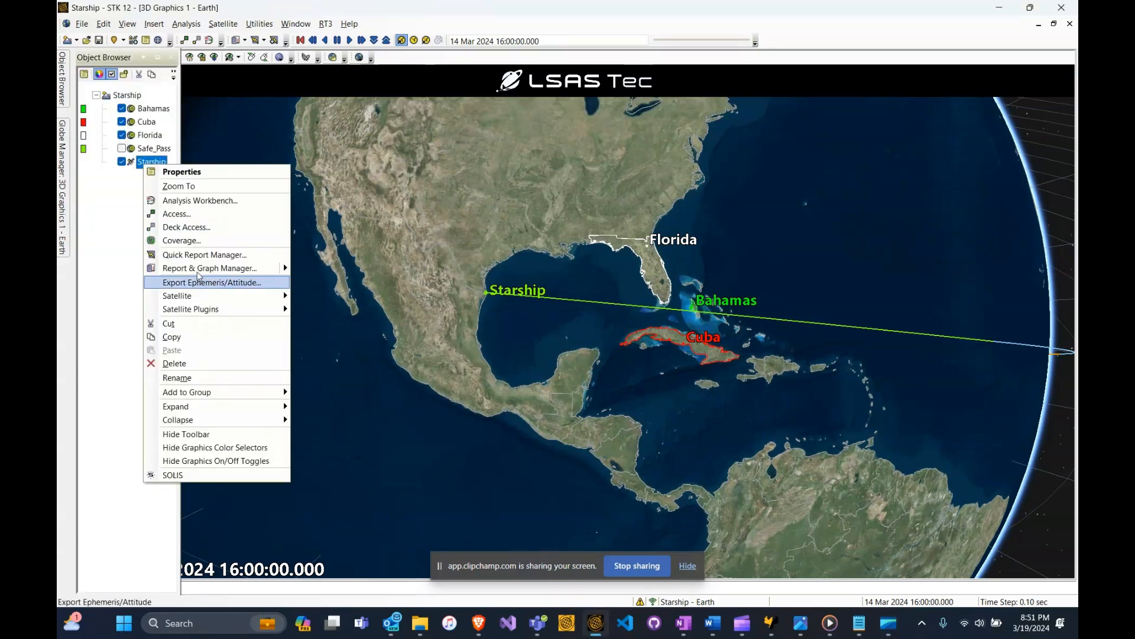
mouse_move(236, 312)
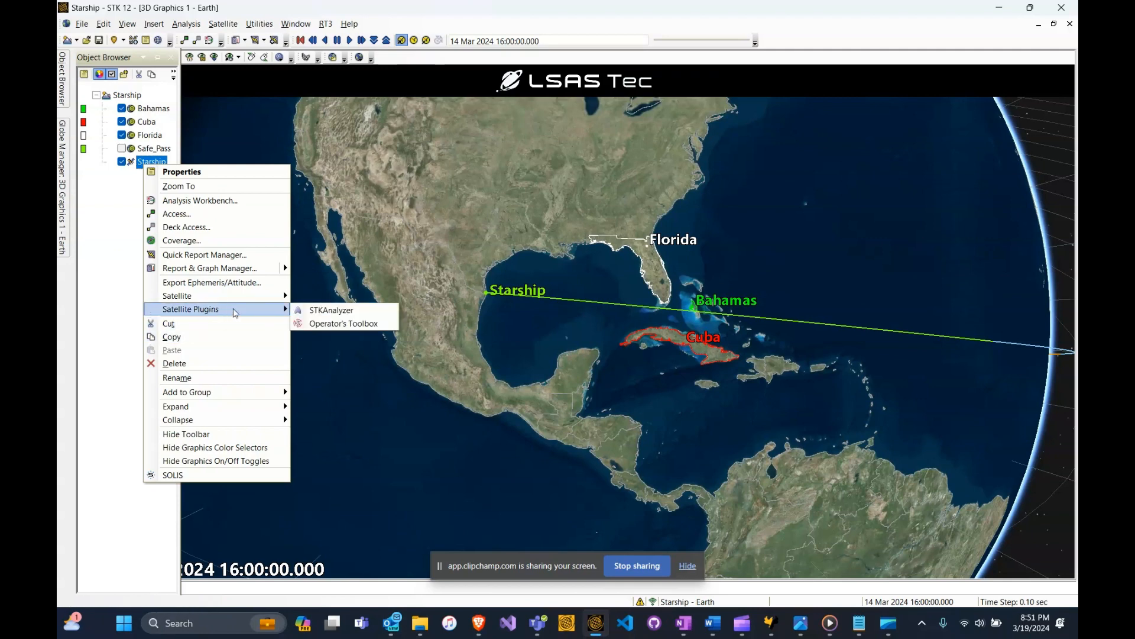
left_click(343, 317)
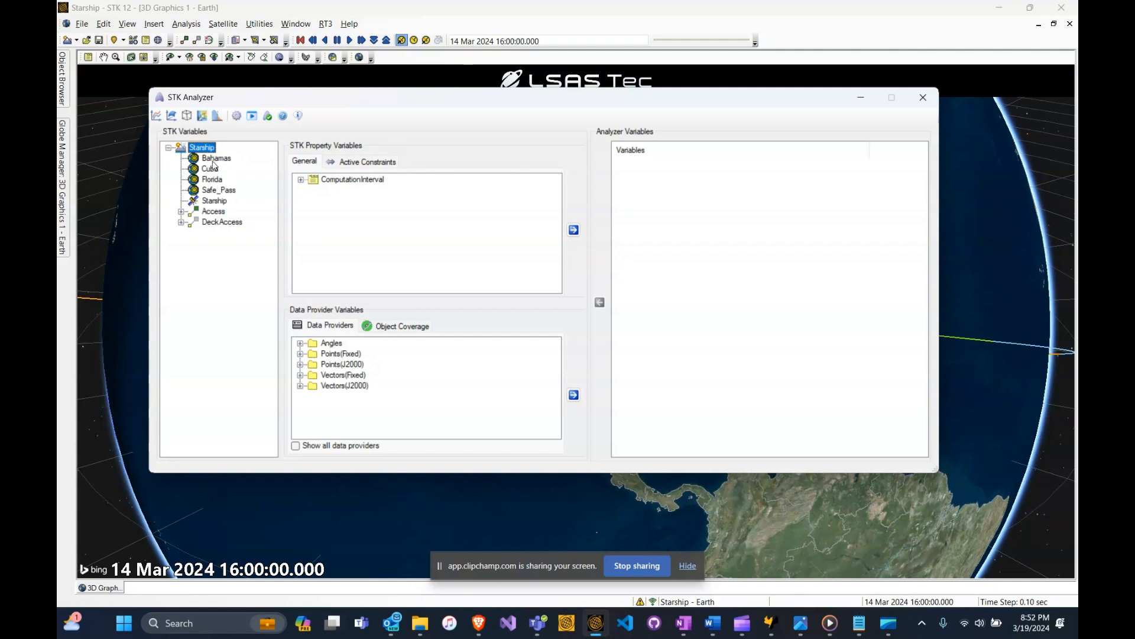
- Add Burnout_LaunchAzAlt_Azimuth and Burnout_LaunchAzAlt_DownRangeDist from Starship's Launch segment as Analyzer input variables
left_click(212, 202)
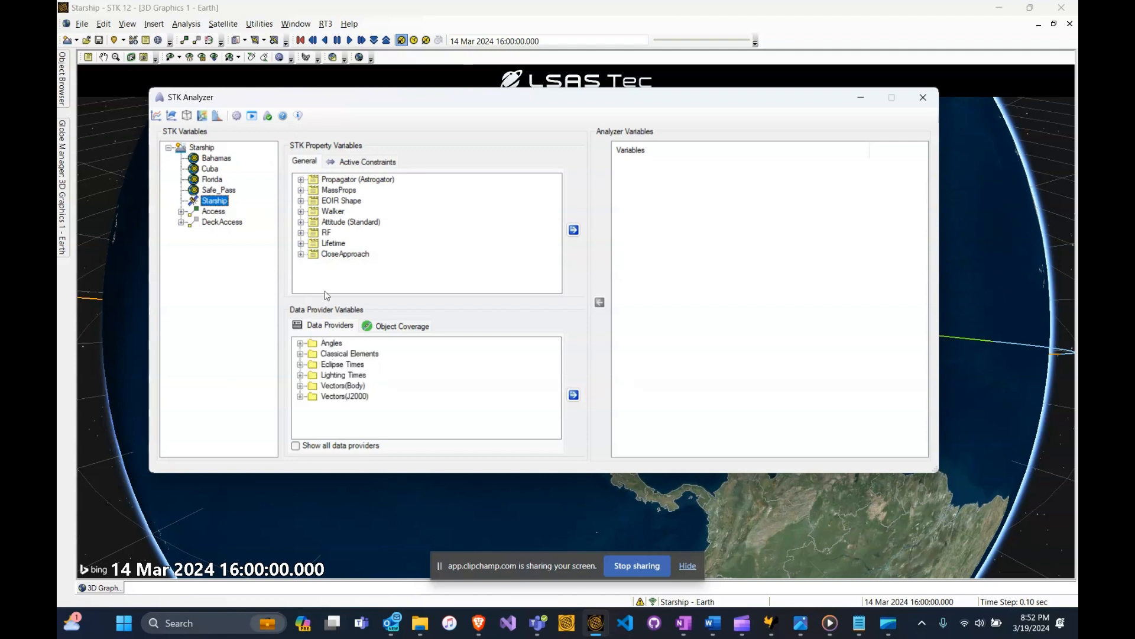
left_click(301, 180)
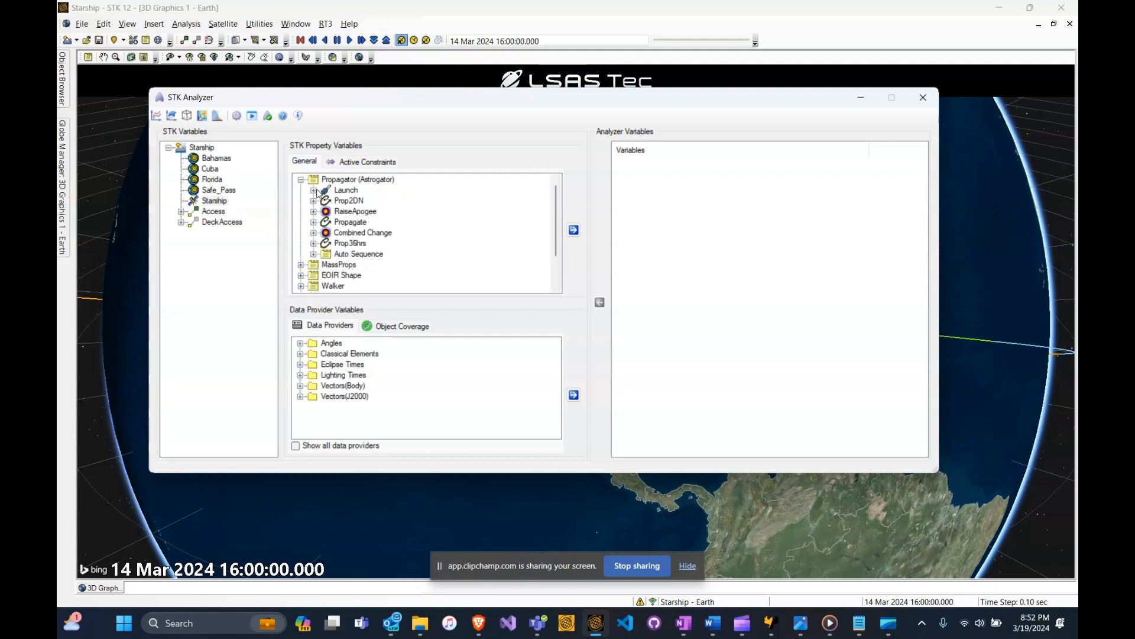
left_click(313, 190)
scroll(556, 203, "down", 2)
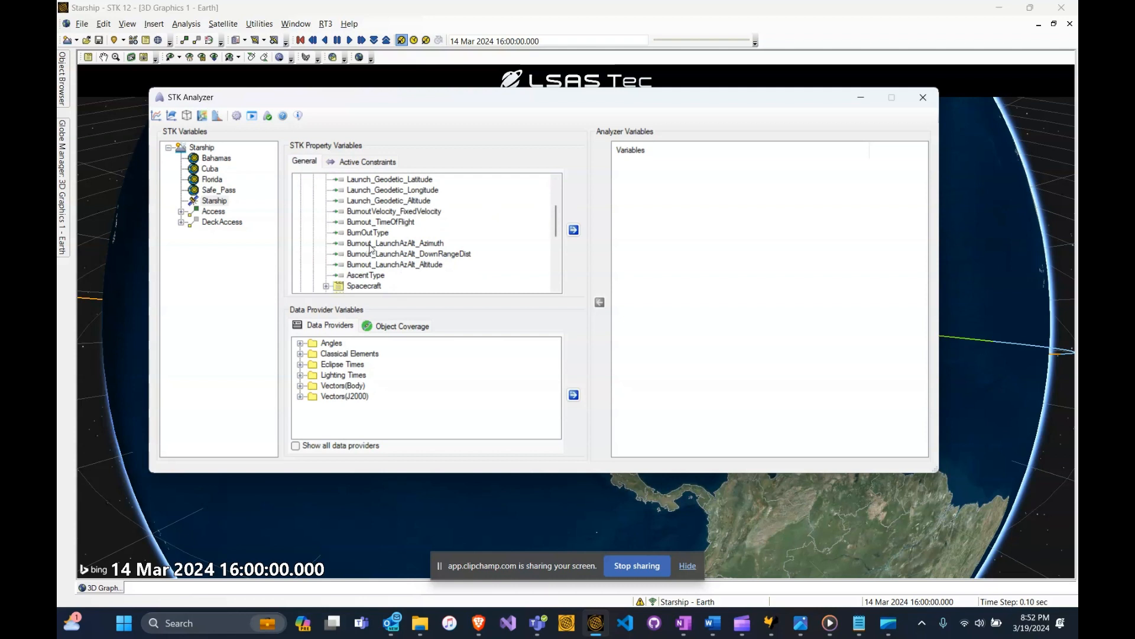
left_click_drag(556, 209, 563, 190)
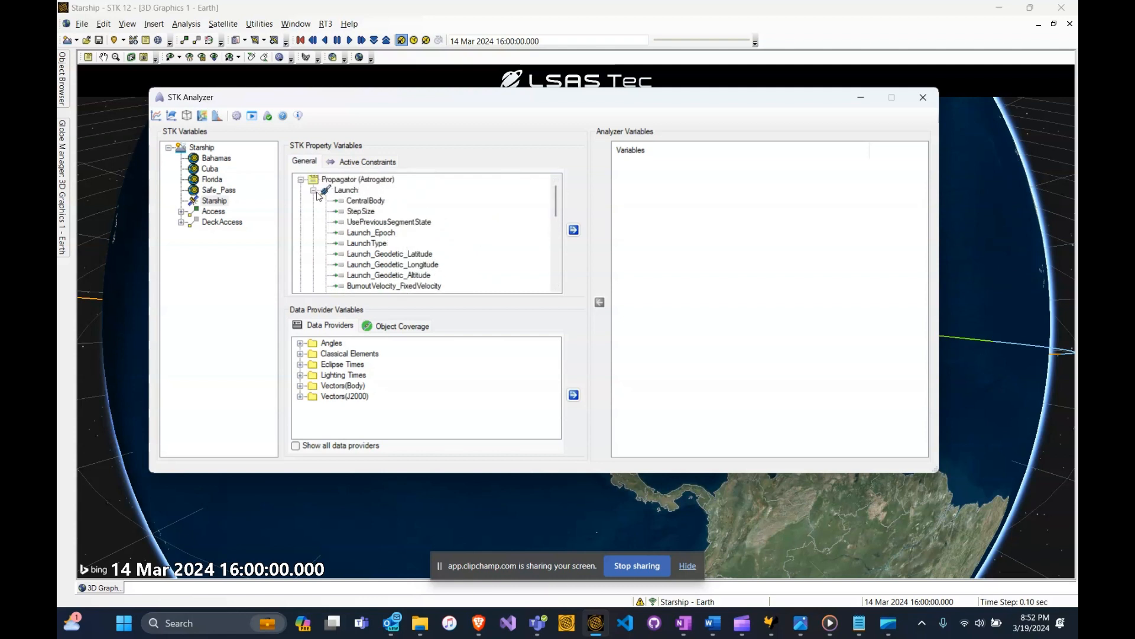
left_click_drag(559, 198, 558, 220)
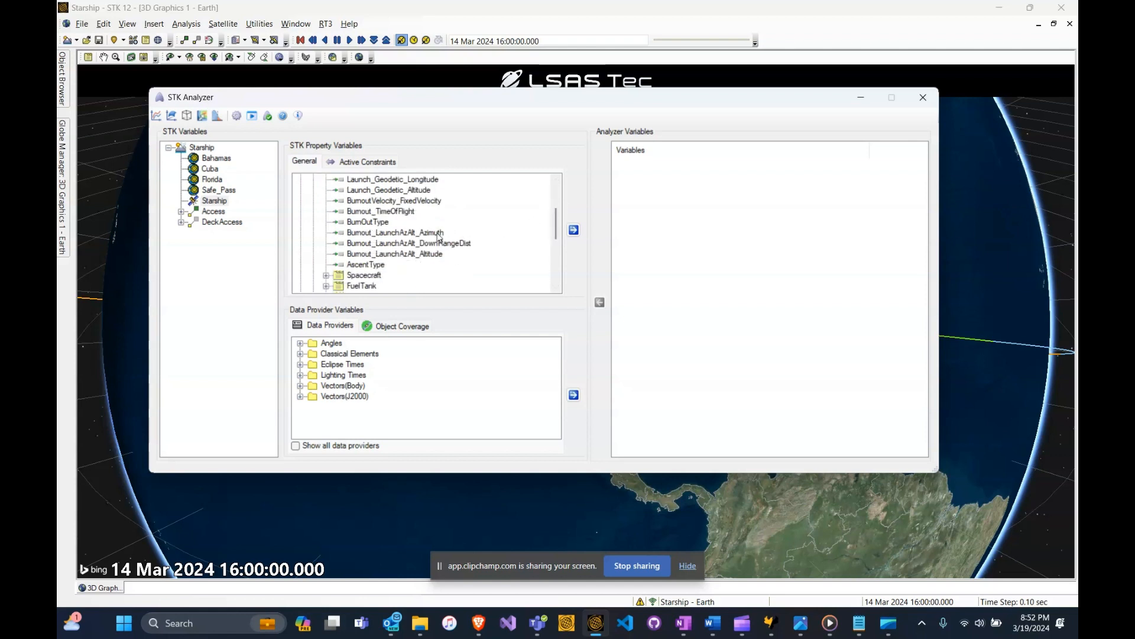
left_click_drag(424, 234, 681, 177)
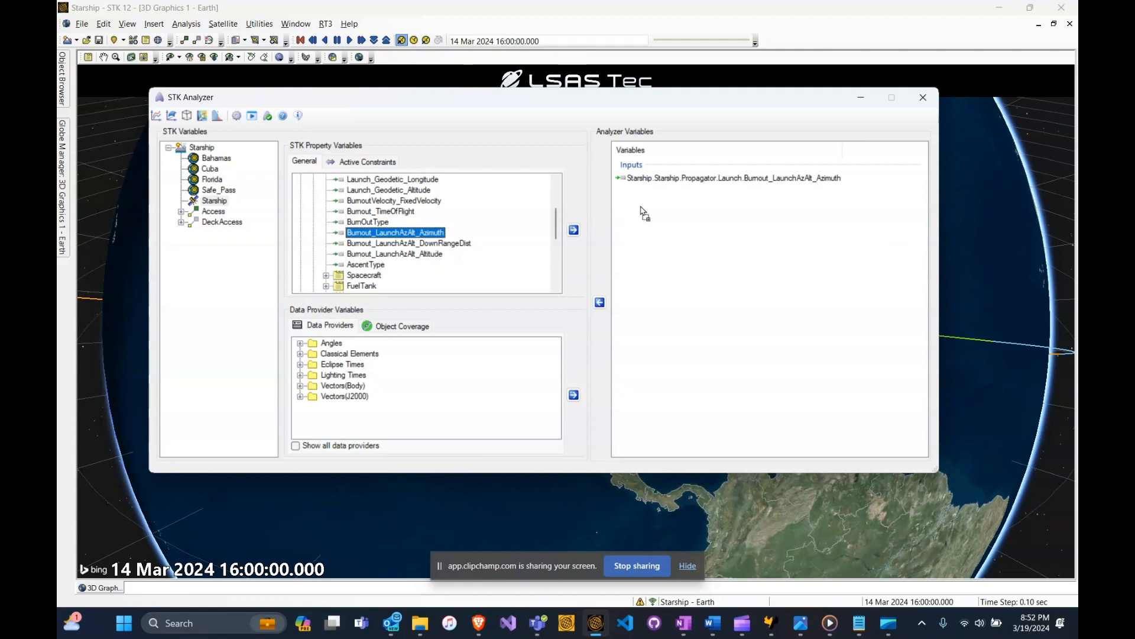
left_click_drag(644, 213, 683, 205)
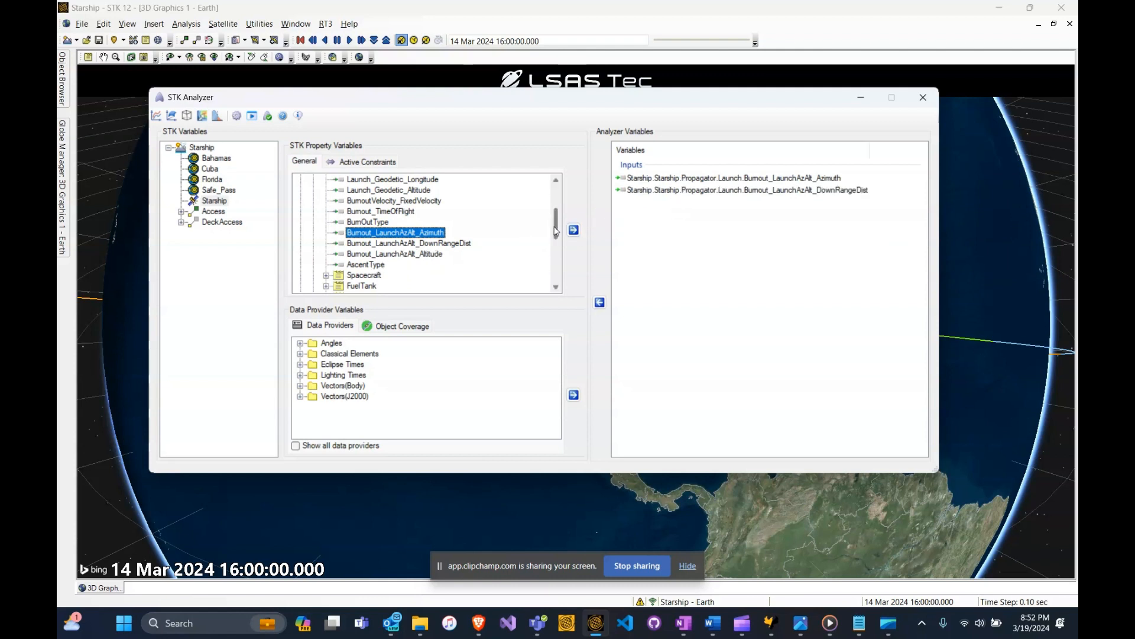
- Add the DeltaV result of the RaiseApogee maneuver as an Analyzer output variable
left_click_drag(555, 232, 440, 195)
left_click(314, 191)
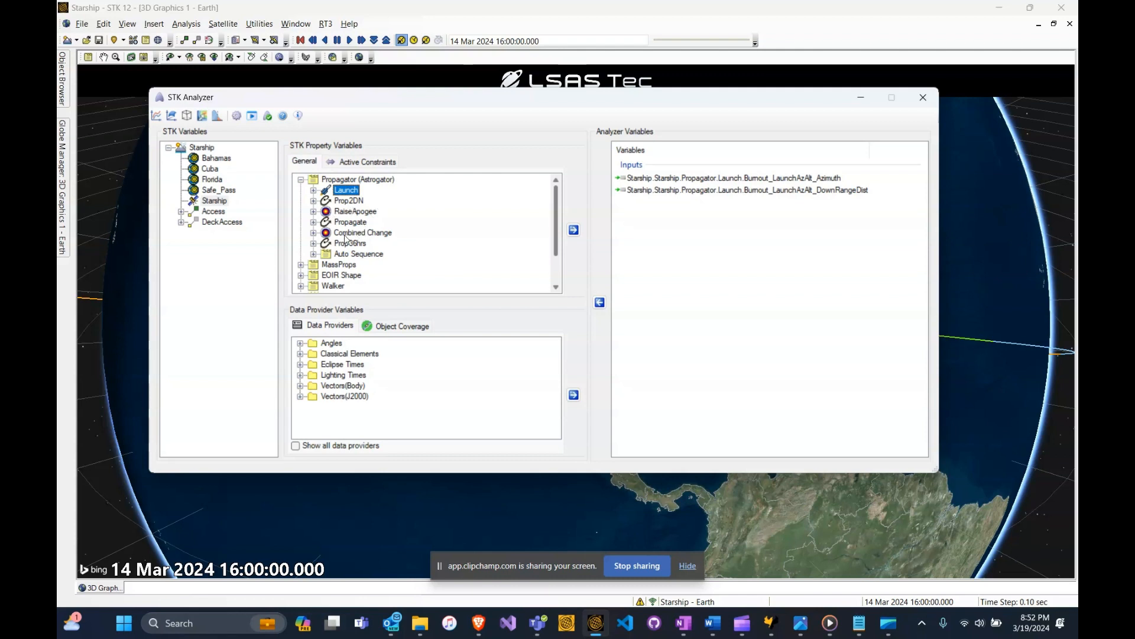
left_click(313, 211)
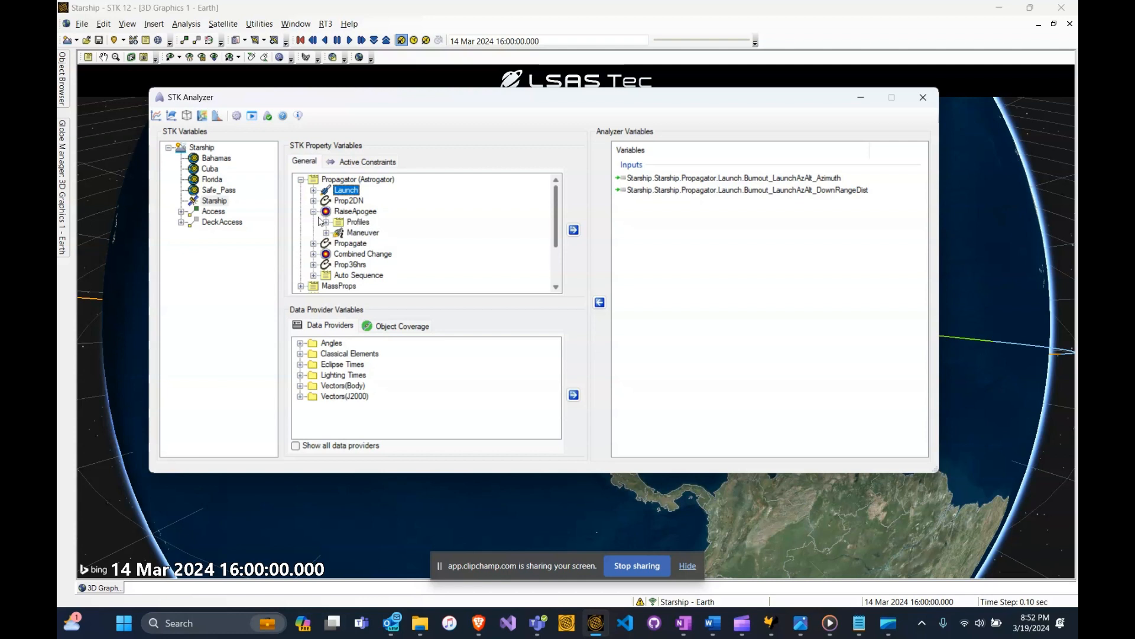
left_click(326, 232)
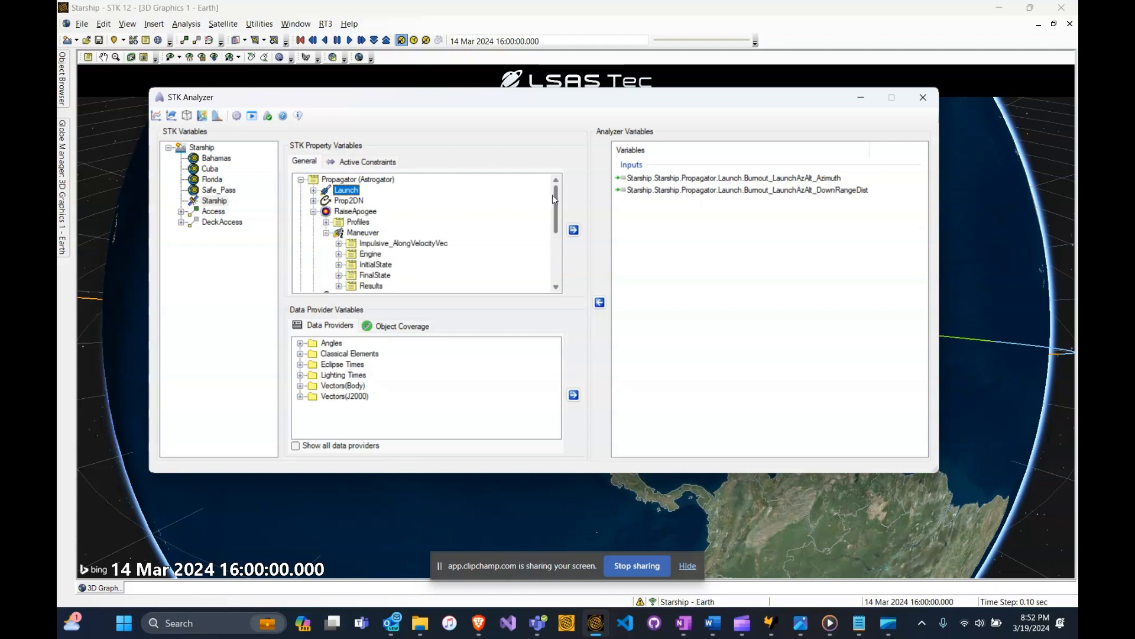
left_click_drag(556, 197, 557, 209)
left_click(339, 254)
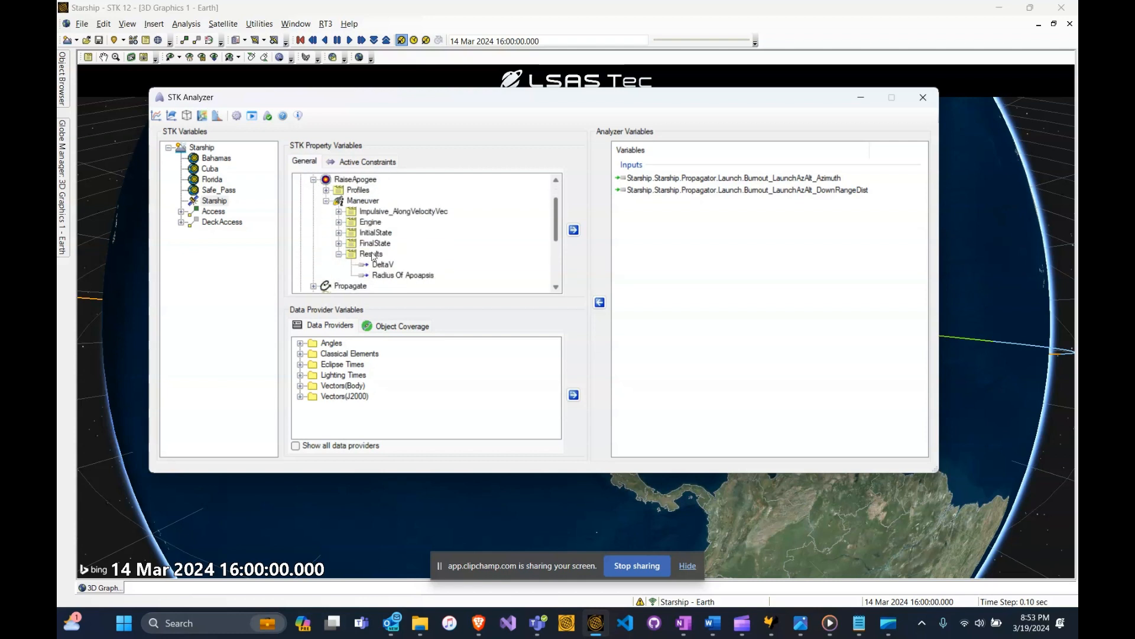
left_click_drag(389, 268, 671, 238)
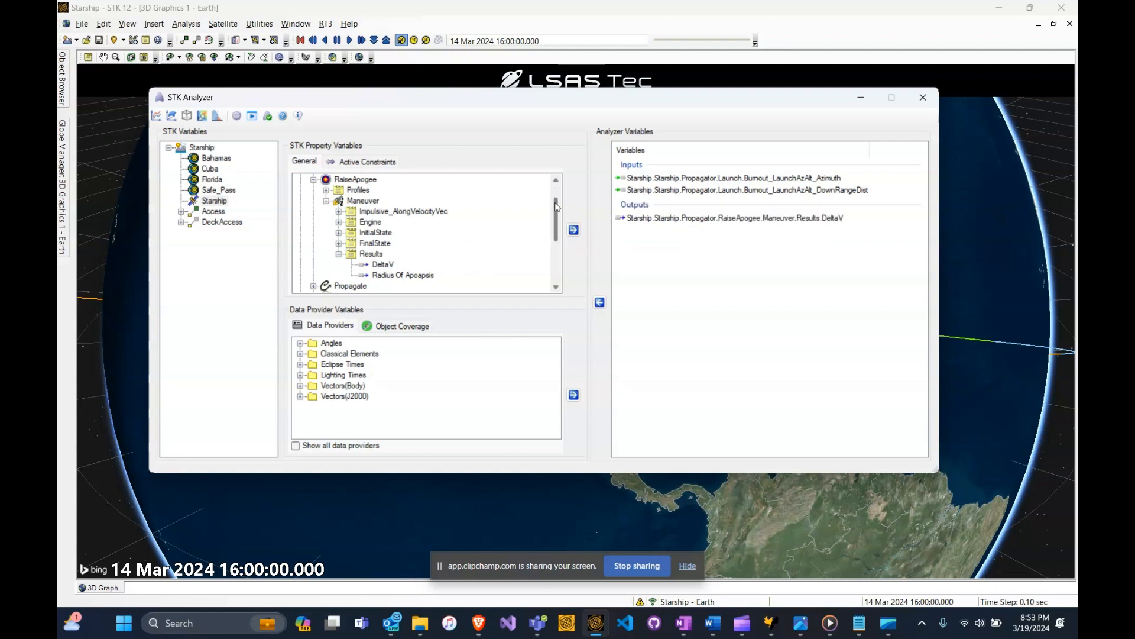
- Add the DeltaV result of the Combined Change maneuver as an Analyzer output variable
left_click_drag(558, 210, 559, 238)
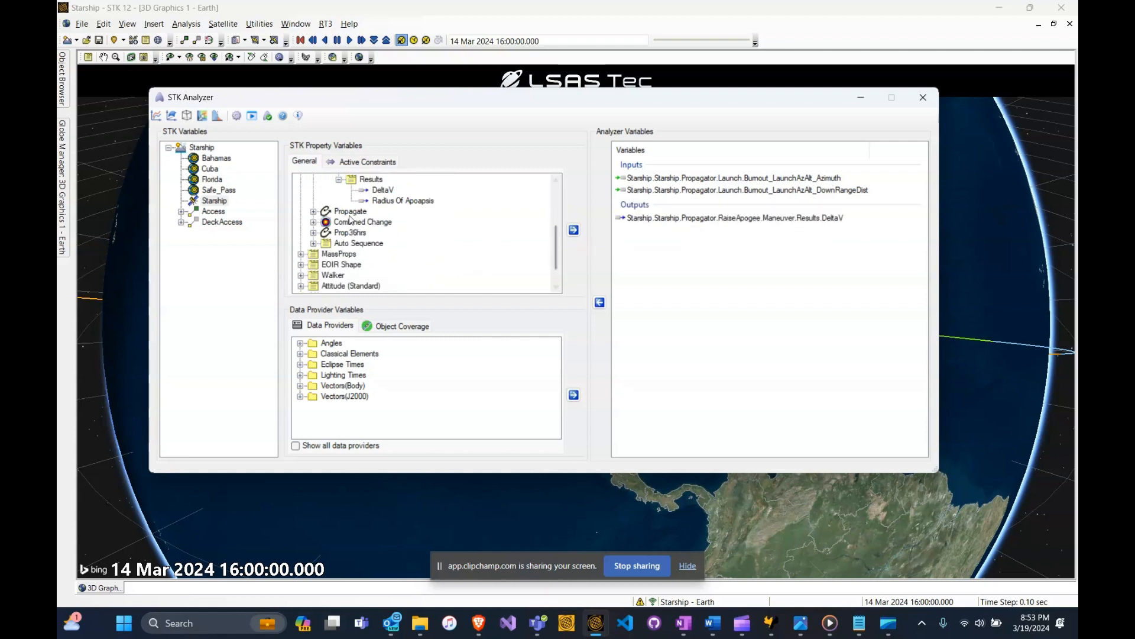
left_click(313, 222)
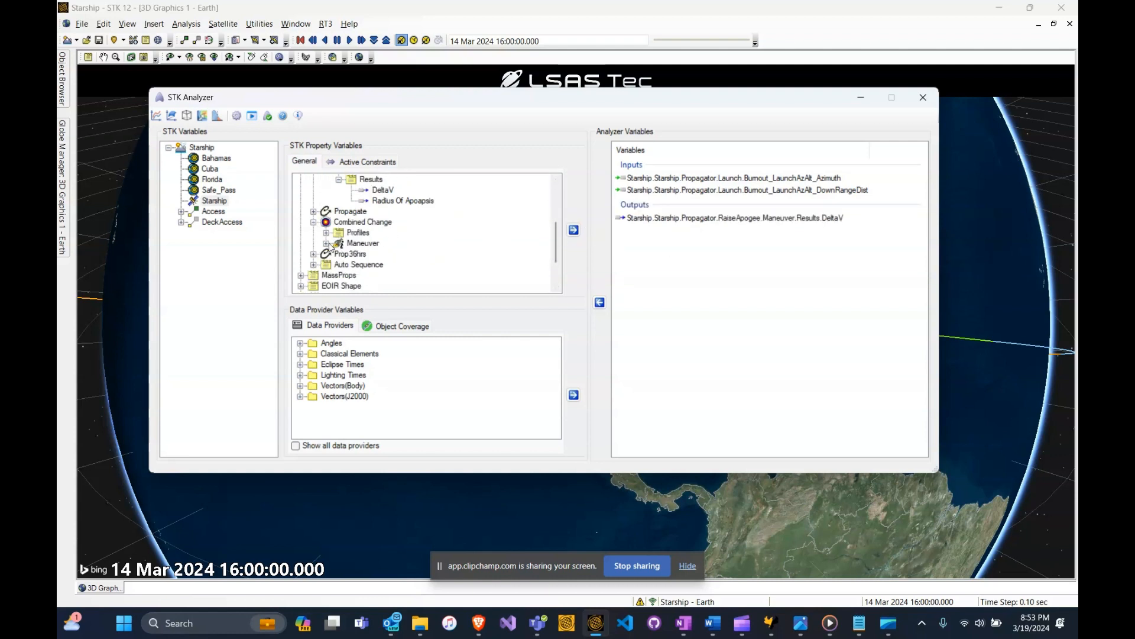
left_click(326, 243)
left_click_drag(558, 223, 559, 236)
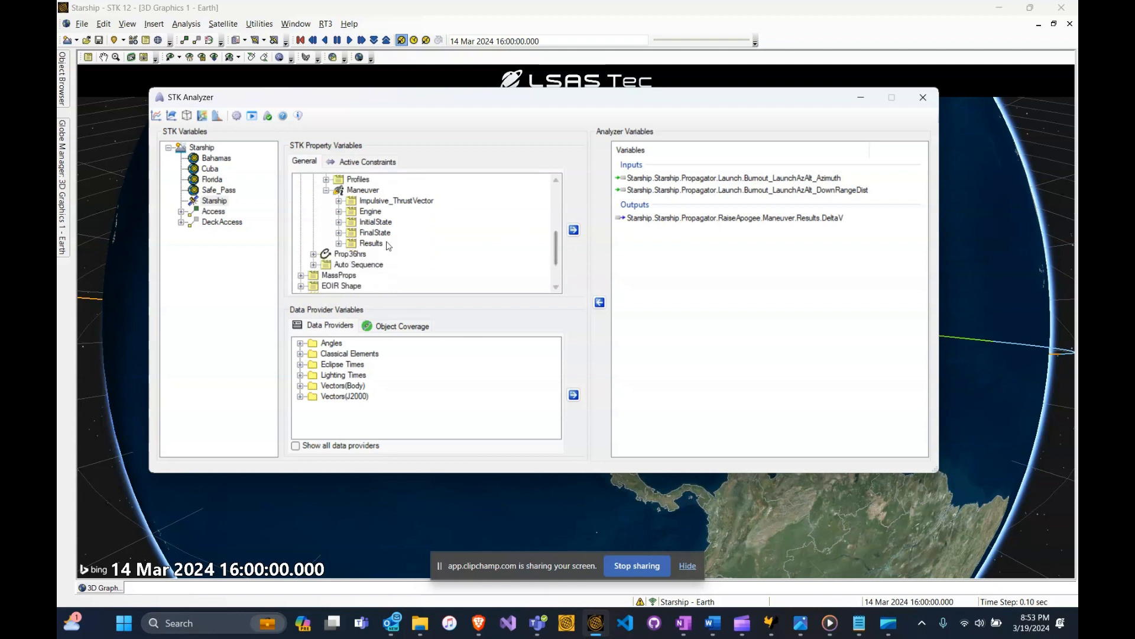
left_click(339, 243)
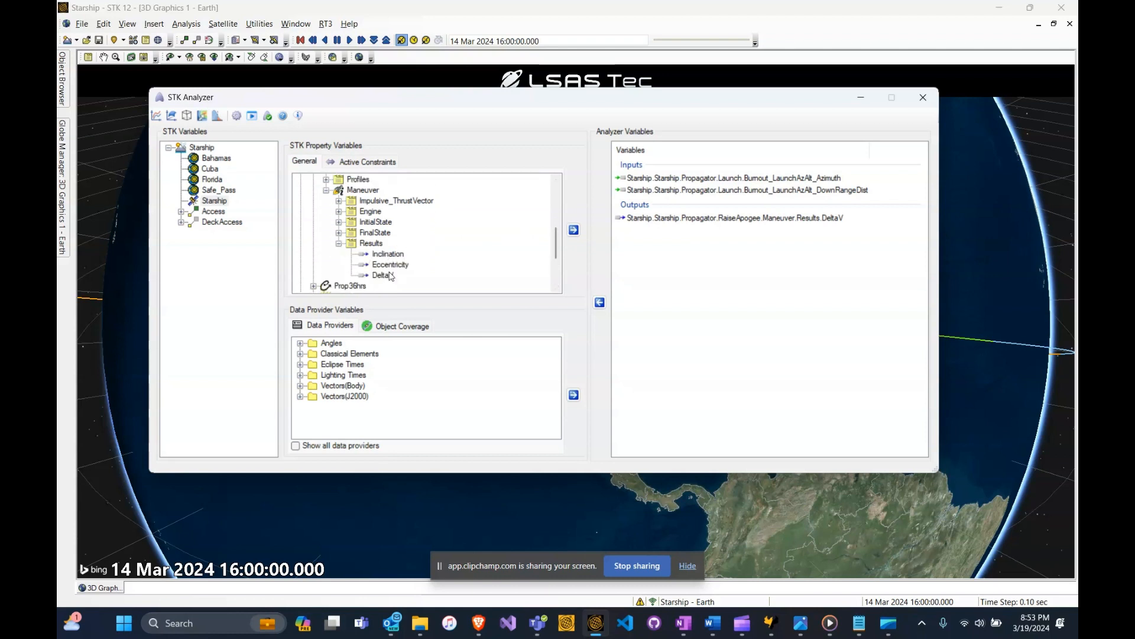
left_click_drag(486, 284, 665, 266)
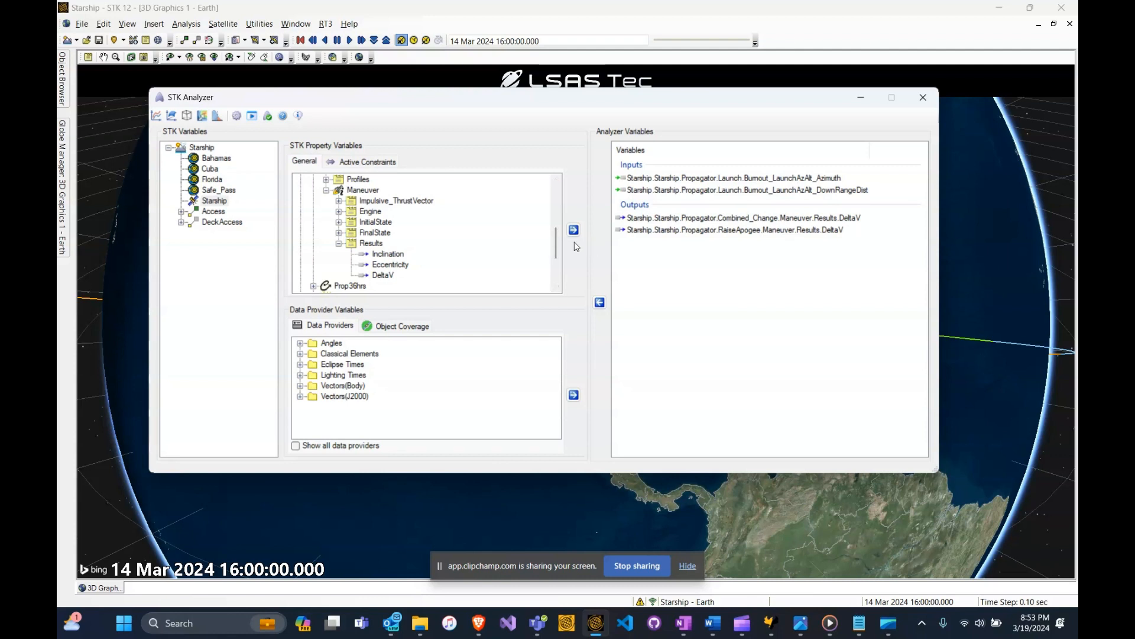
- Add the Access Data Duration Min of the Starship-to-Bahamas access as an Analyzer output variable
left_click_drag(558, 233, 560, 188)
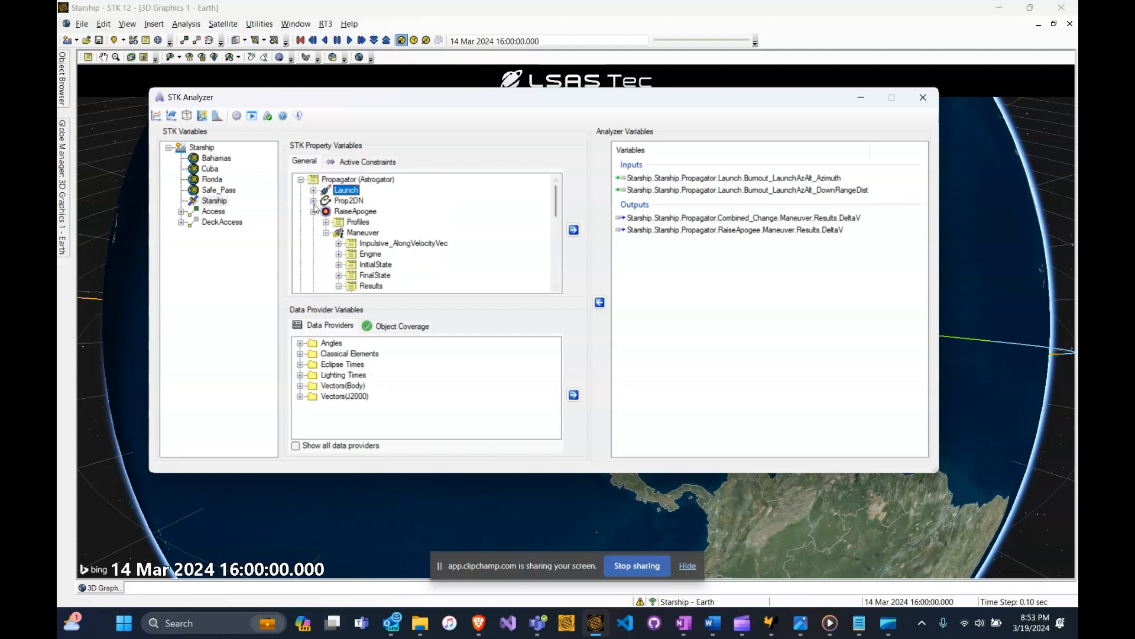
left_click(314, 212)
left_click(314, 232)
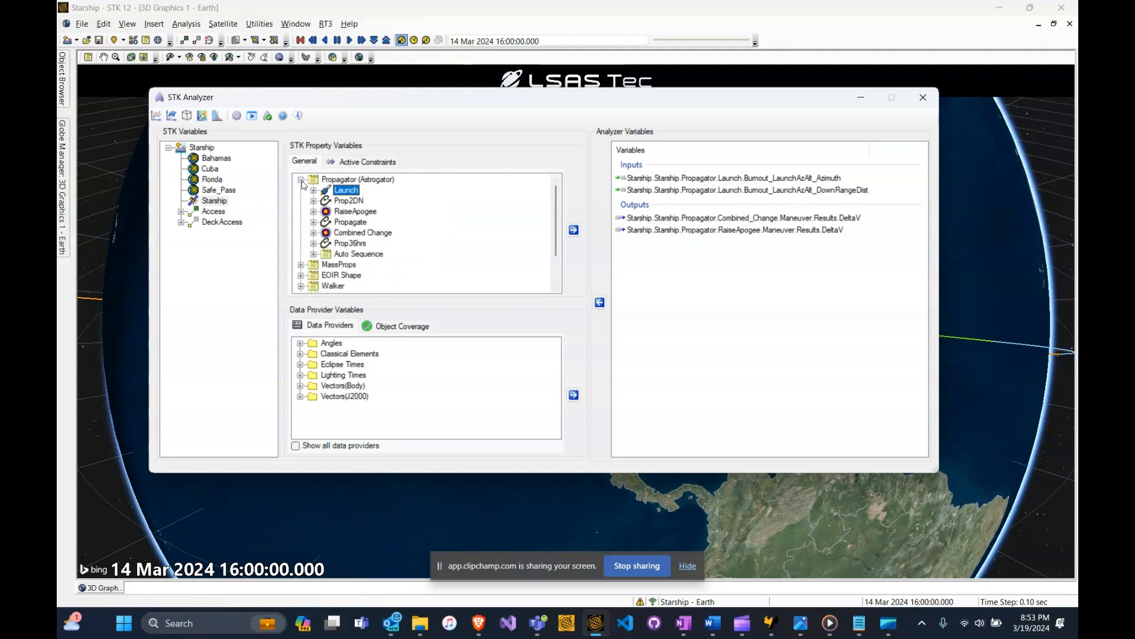
left_click(300, 179)
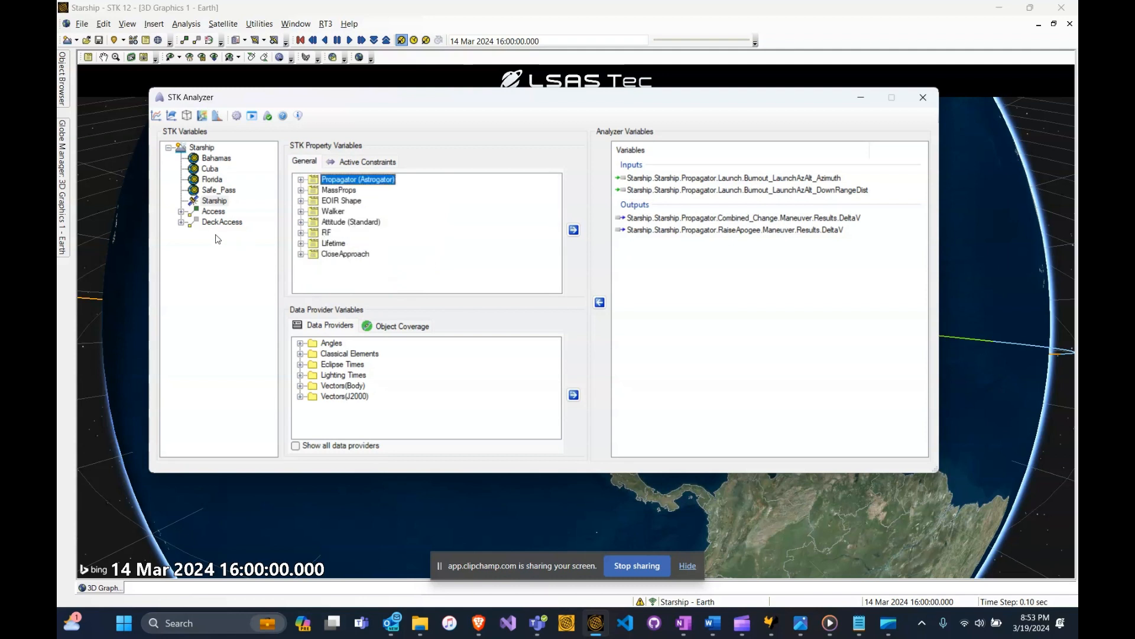
left_click(182, 212)
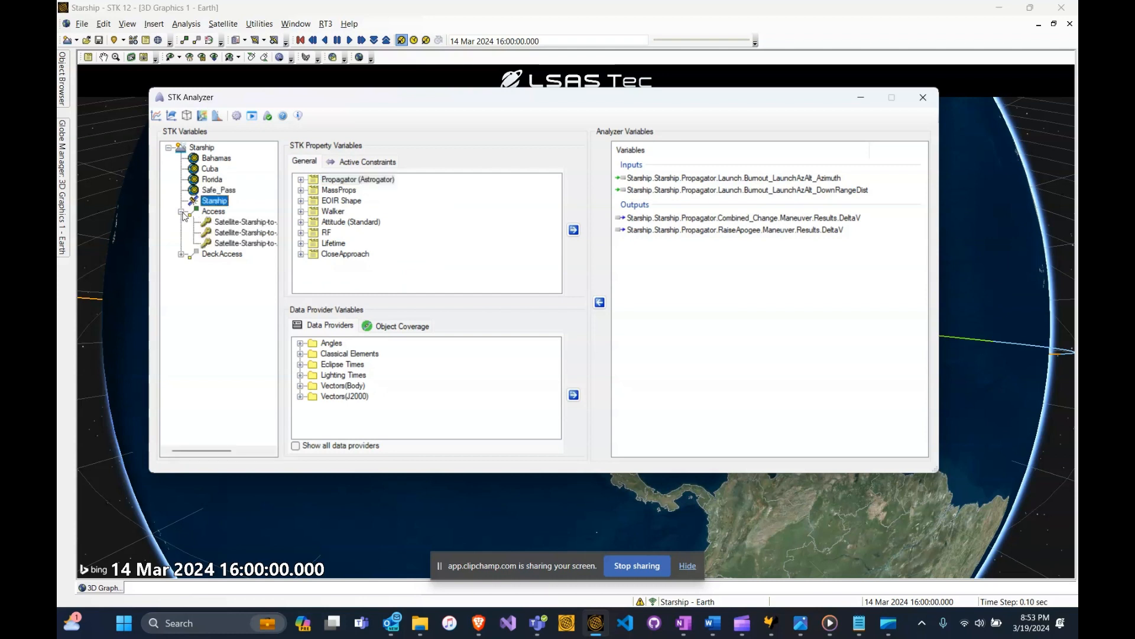
left_click(236, 221)
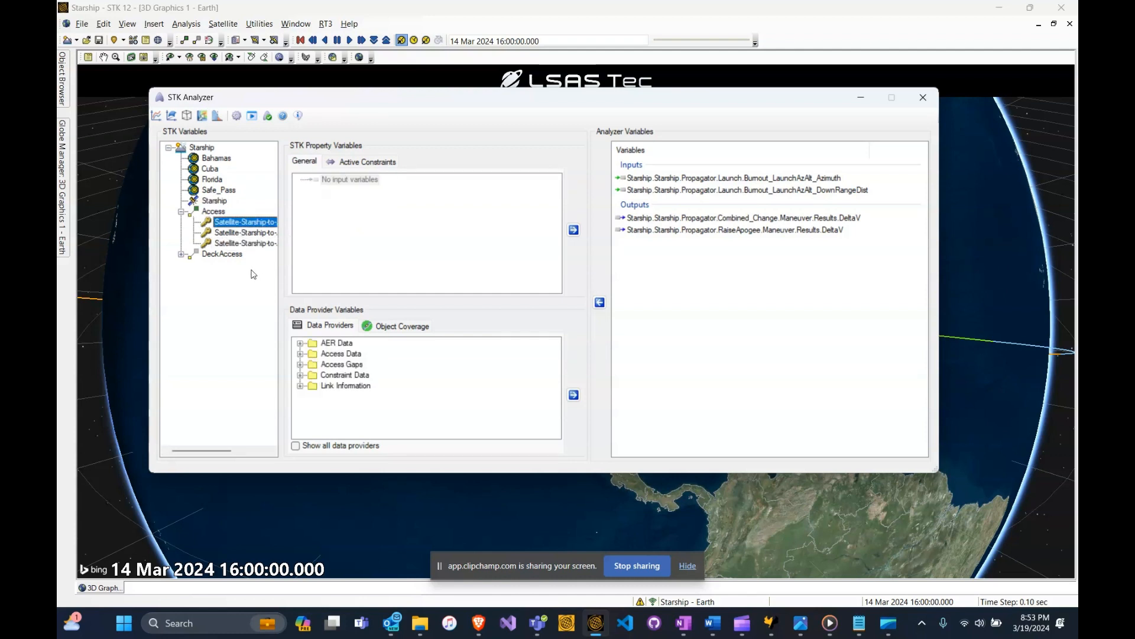
left_click(300, 354)
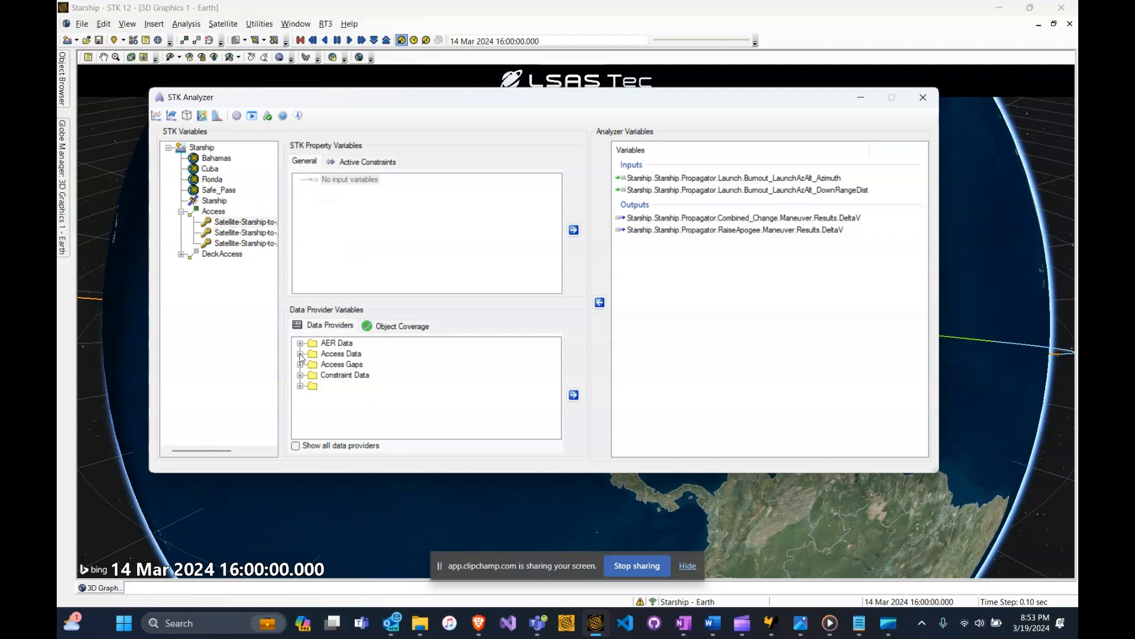
left_click(314, 386)
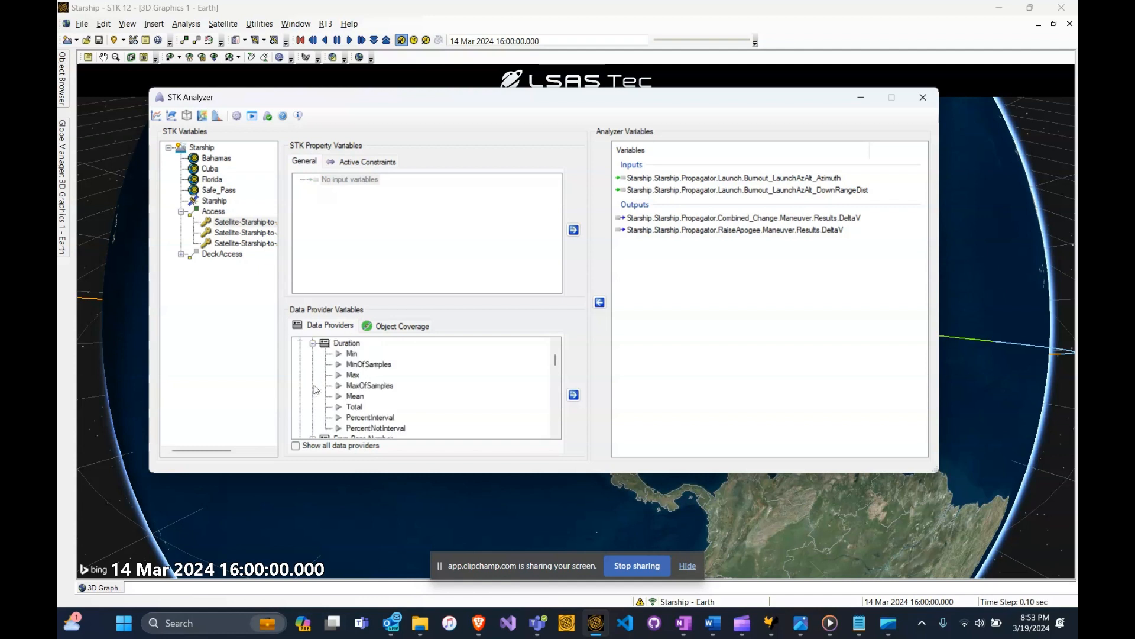
left_click(352, 354)
left_click_drag(352, 355, 658, 285)
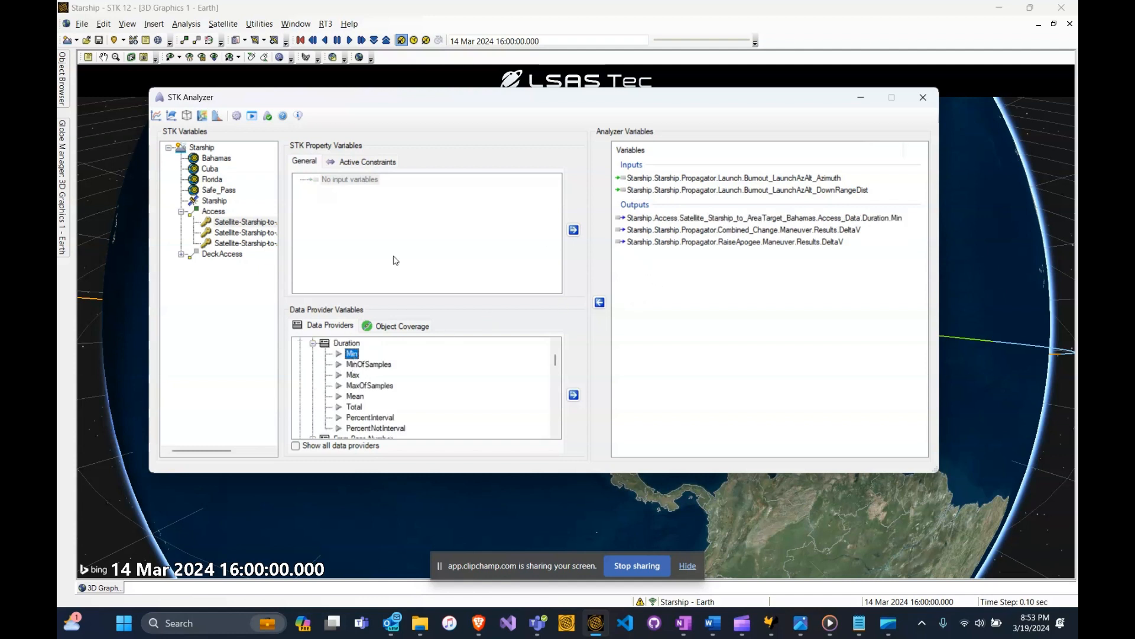
- Add the Access Data Duration Min of the Starship-to-Cuba access as an Analyzer output variable
left_click(227, 236)
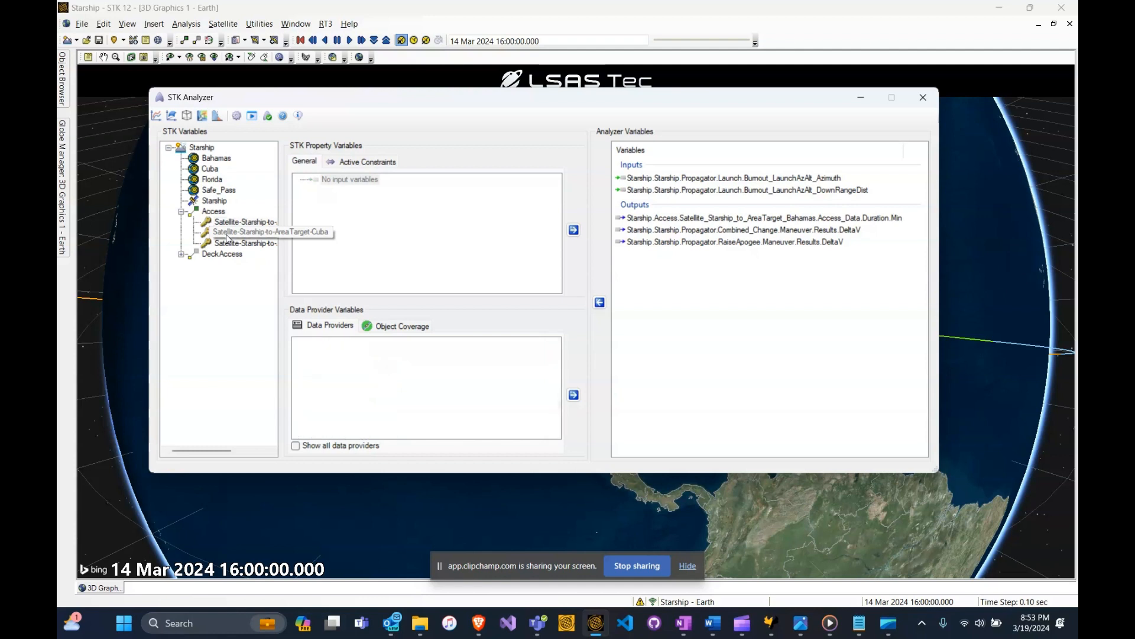
left_click(300, 353)
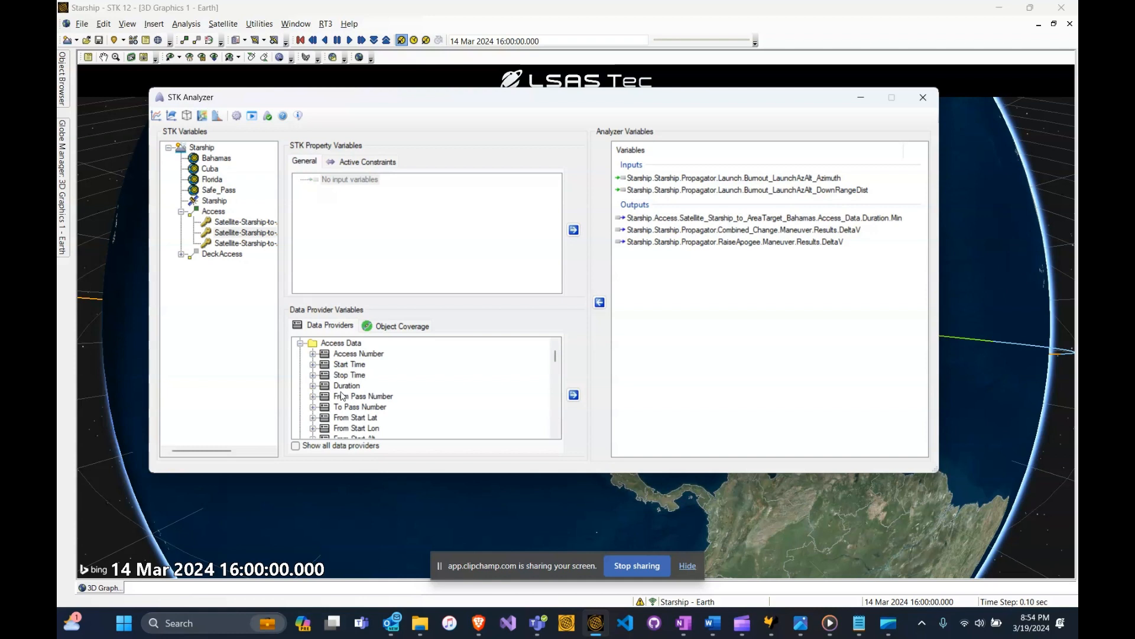
left_click(313, 386)
left_click_drag(352, 354, 683, 309)
- Add the Access Data Duration Min of the Starship-to-Florida access as an Analyzer output variable
left_click(229, 243)
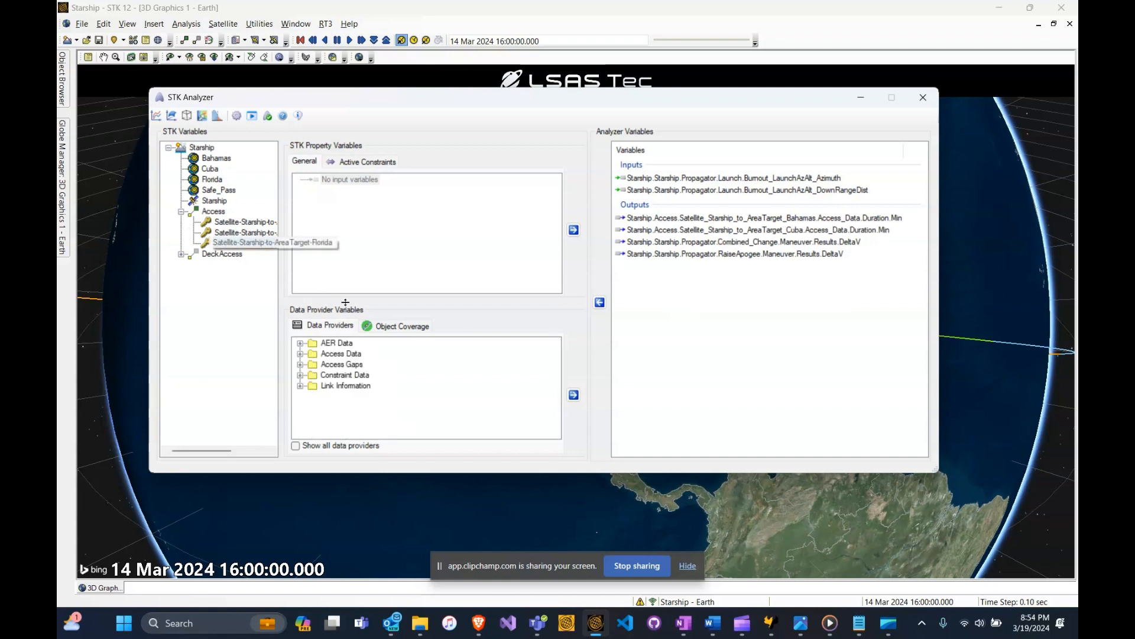
left_click(300, 355)
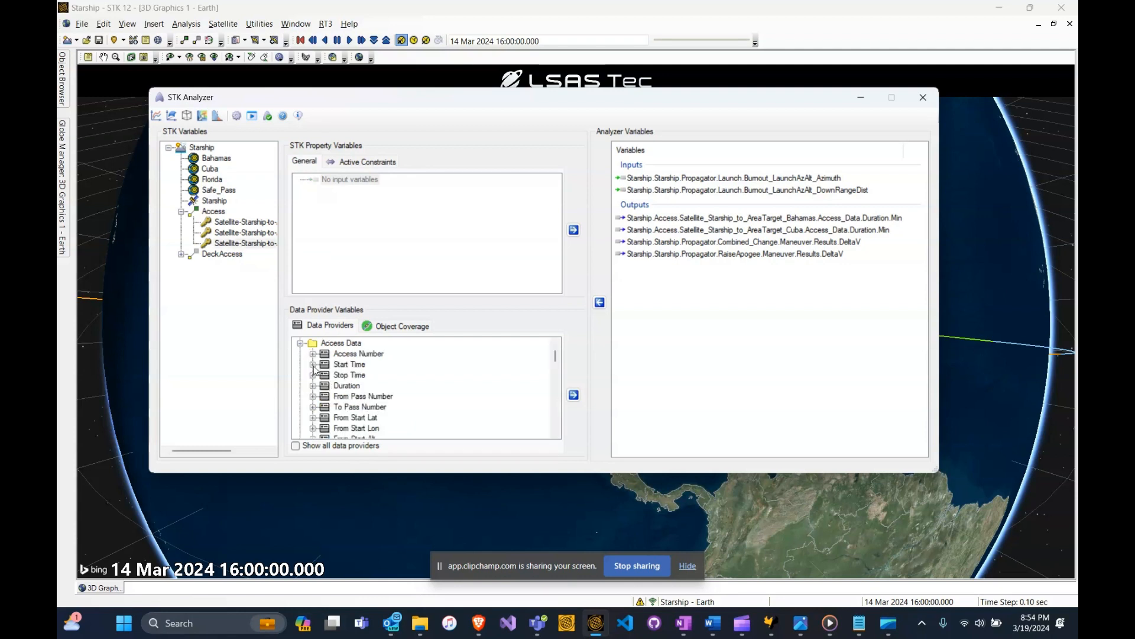
left_click(313, 386)
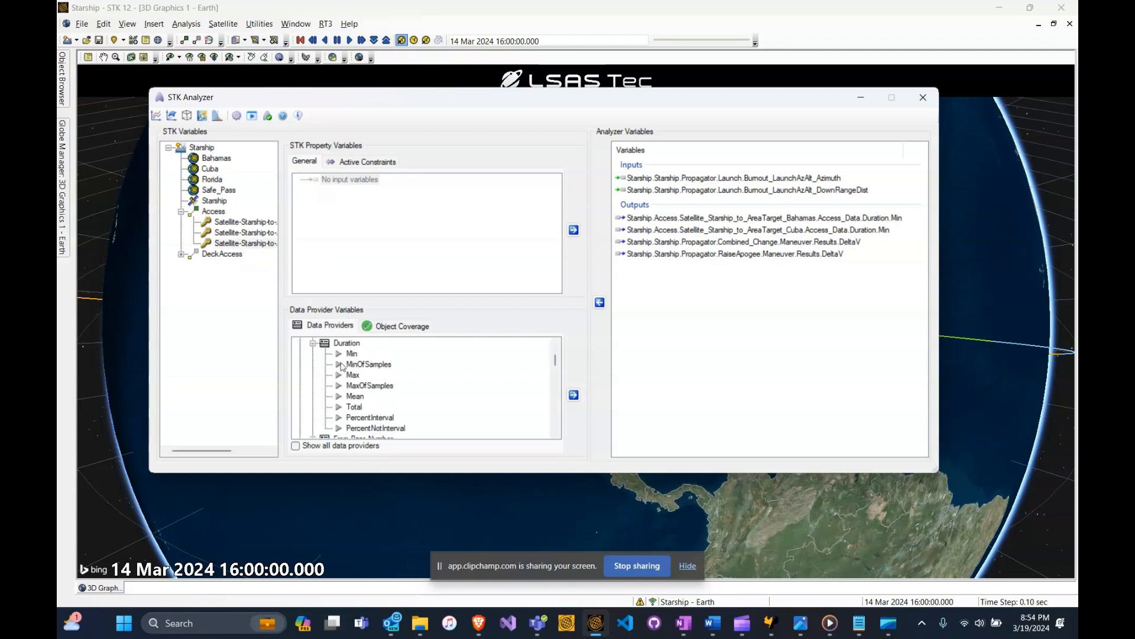
left_click_drag(351, 355, 682, 262)
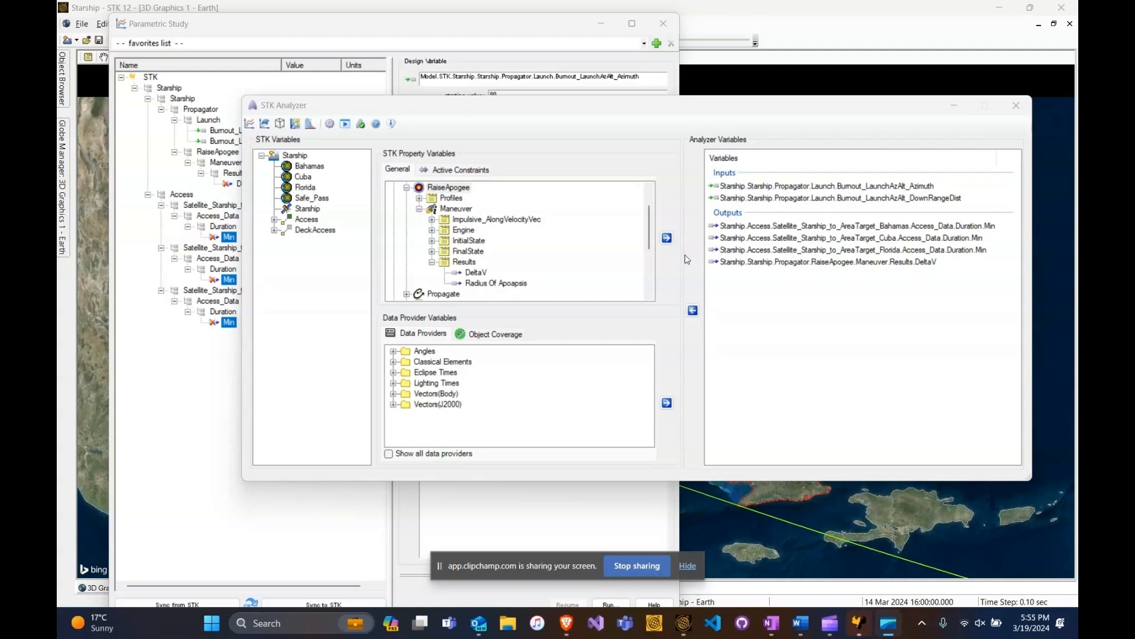
- Bring the Parametric Study forward and assign the launch segment's Burnout_LaunchAzAlt_Azimuth as its design variable
left_click(254, 107)
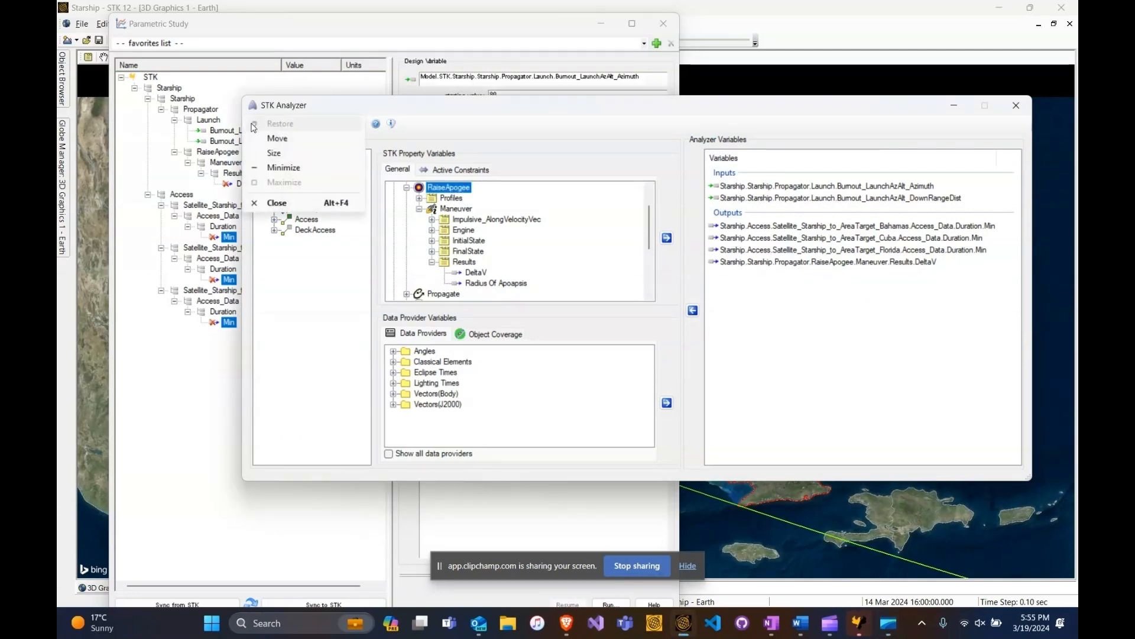
left_click(293, 109)
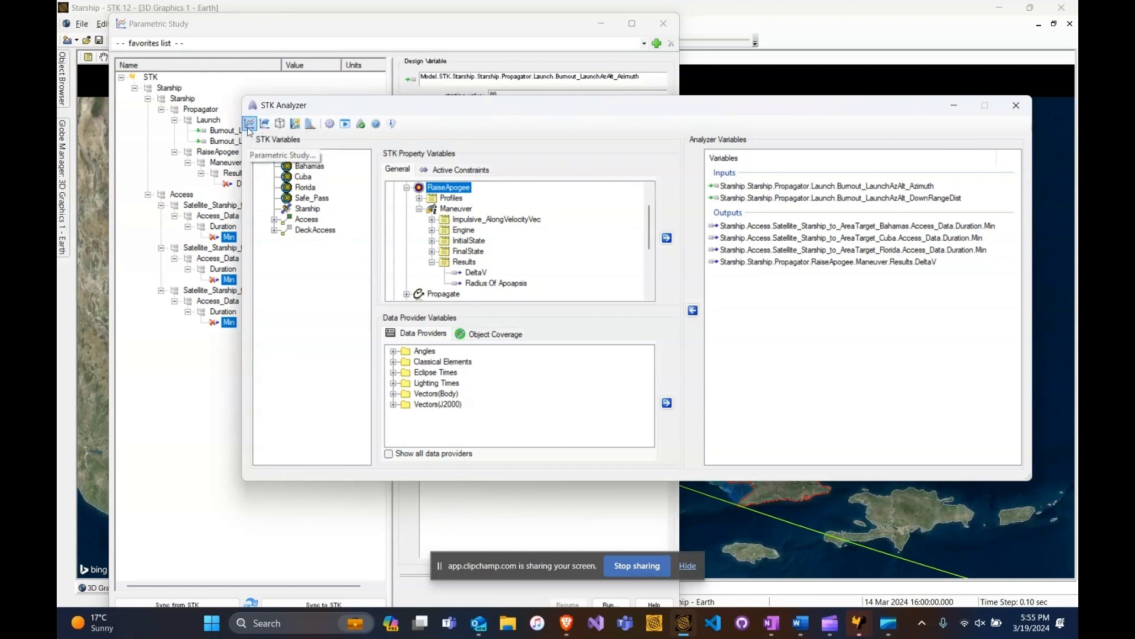
left_click(535, 31)
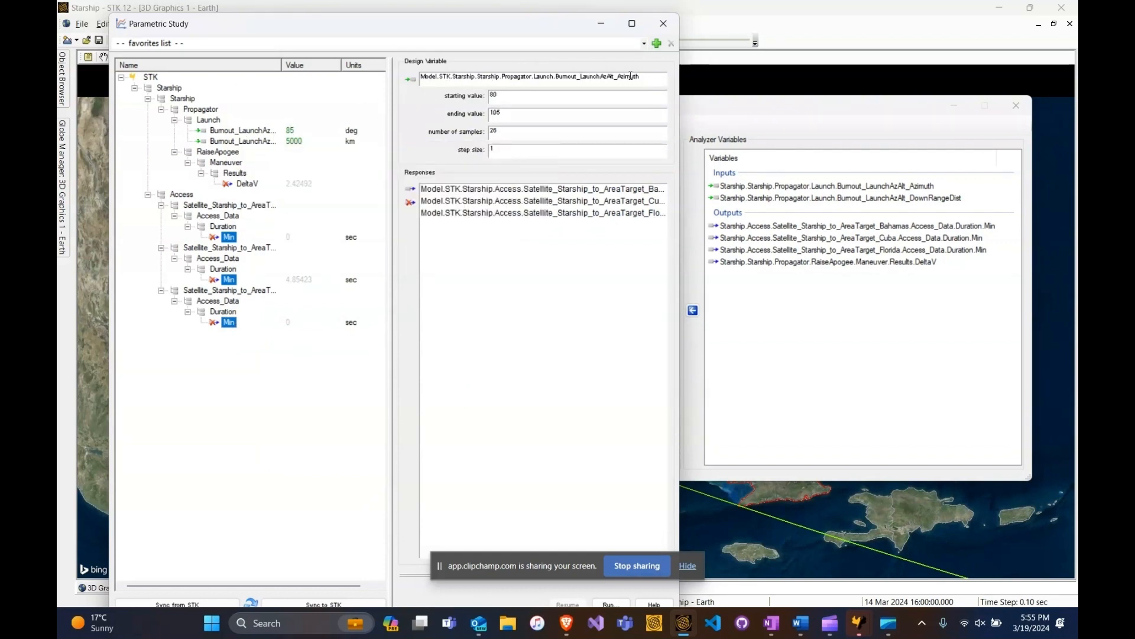
left_click_drag(242, 131, 435, 81)
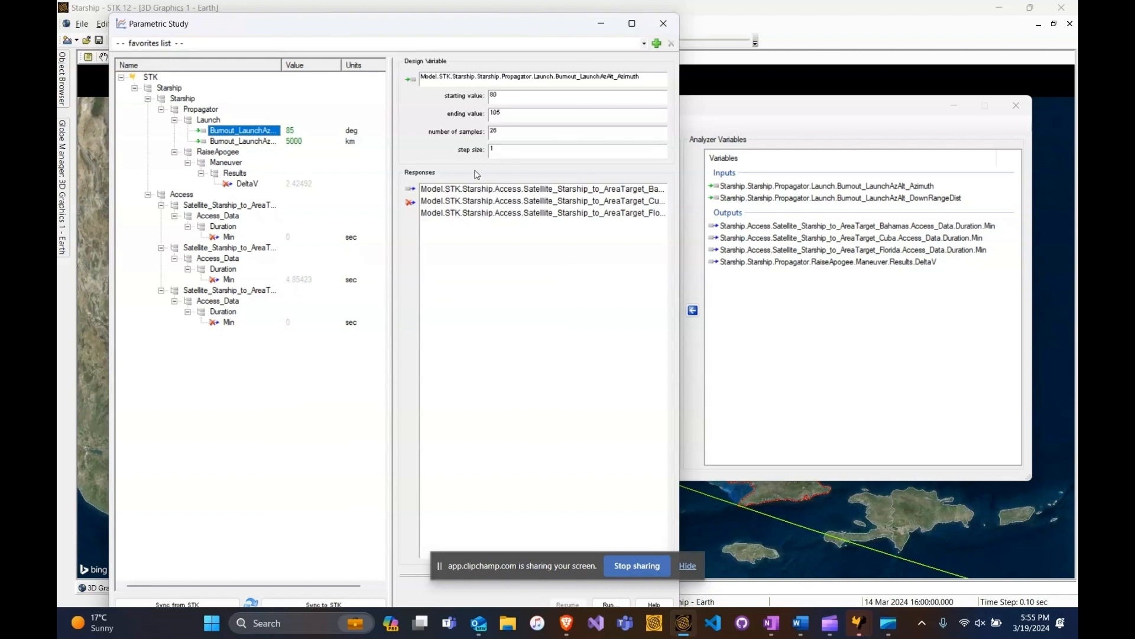
- Assign the Min access durations for Bahamas, Cuba and Florida as the Parametric Study's responses
left_click(231, 238)
left_click(229, 279, "ctrl")
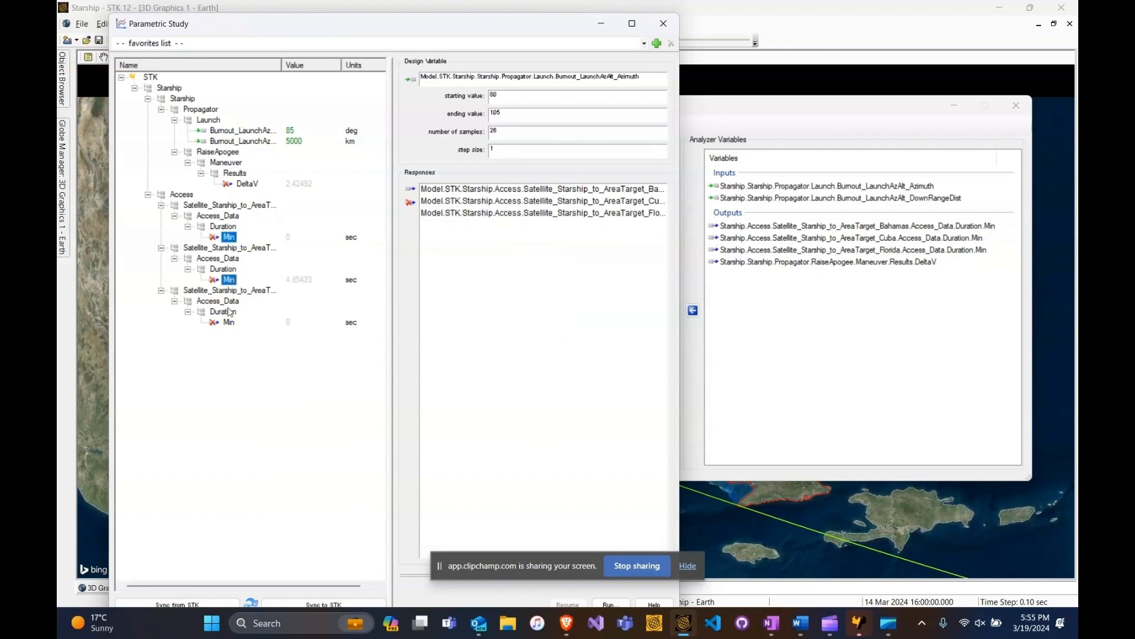
left_click(230, 323, "ctrl")
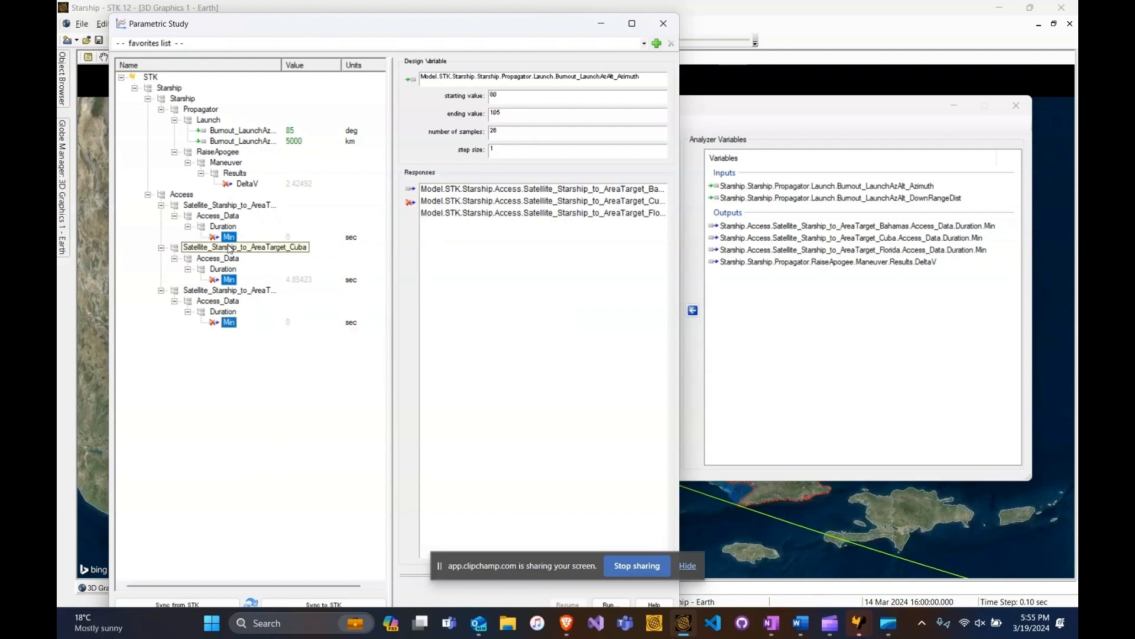
mouse_move(231, 238)
left_click_drag(231, 237, 506, 132)
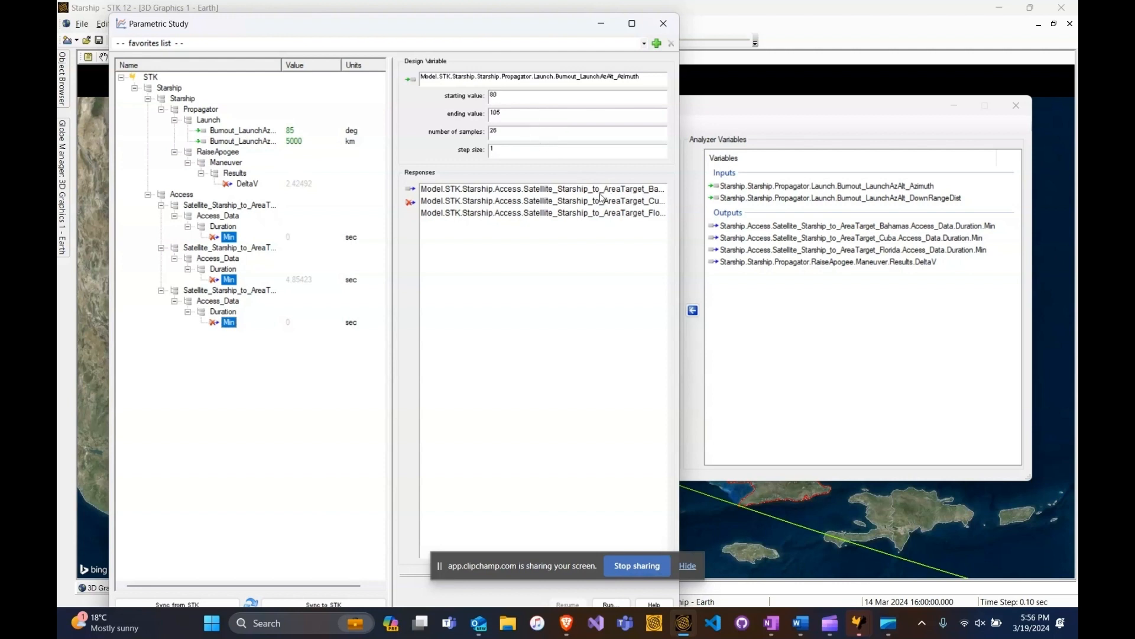
left_click_drag(559, 31, 553, 22)
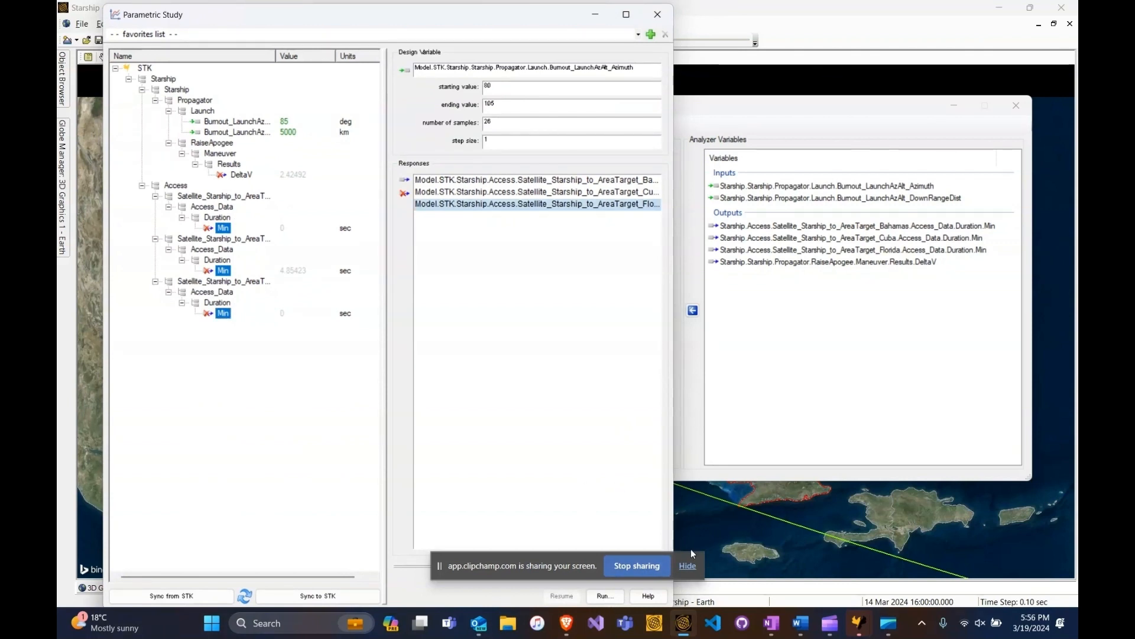
left_click(685, 572)
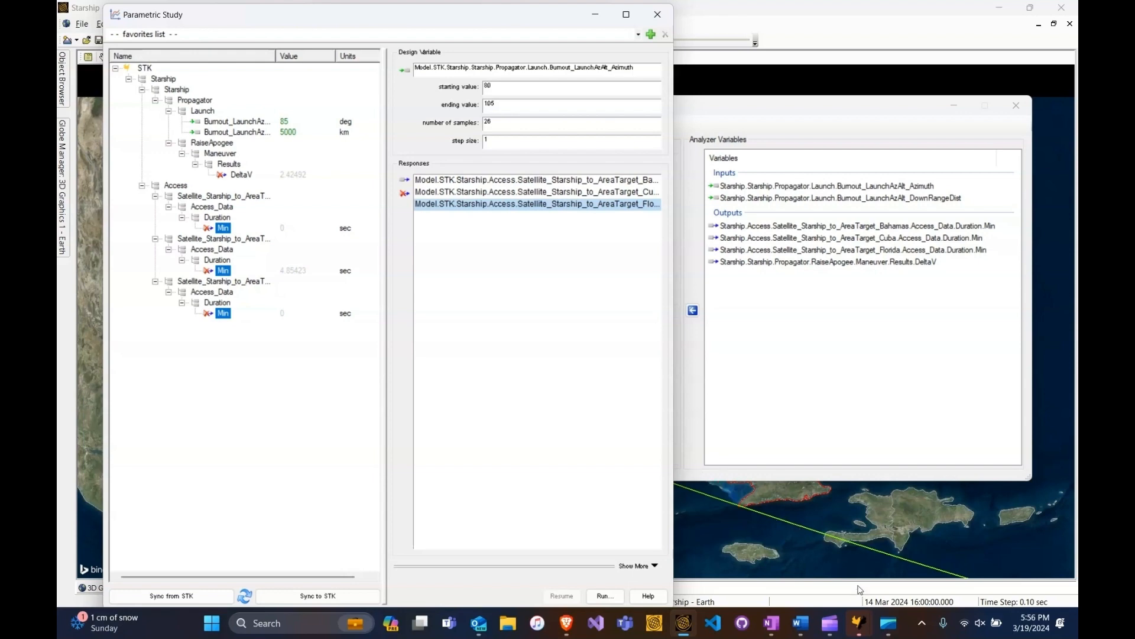
- Examine the Trade Study 25 table for each area target's minimum access duration across the launch azimuths
mouse_move(859, 622)
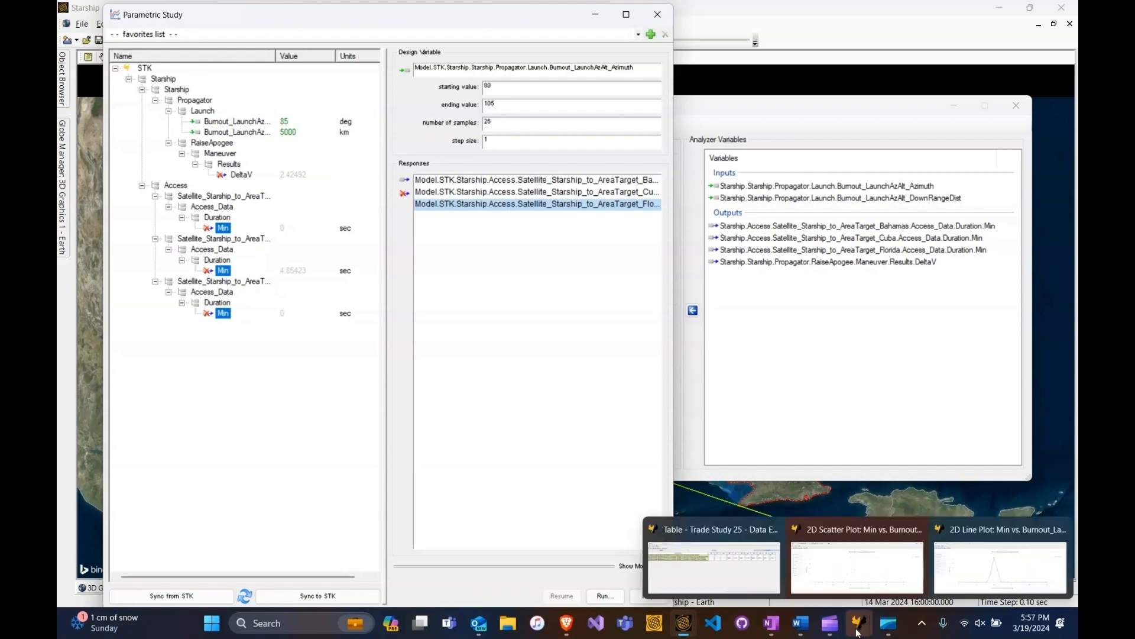
left_click(713, 564)
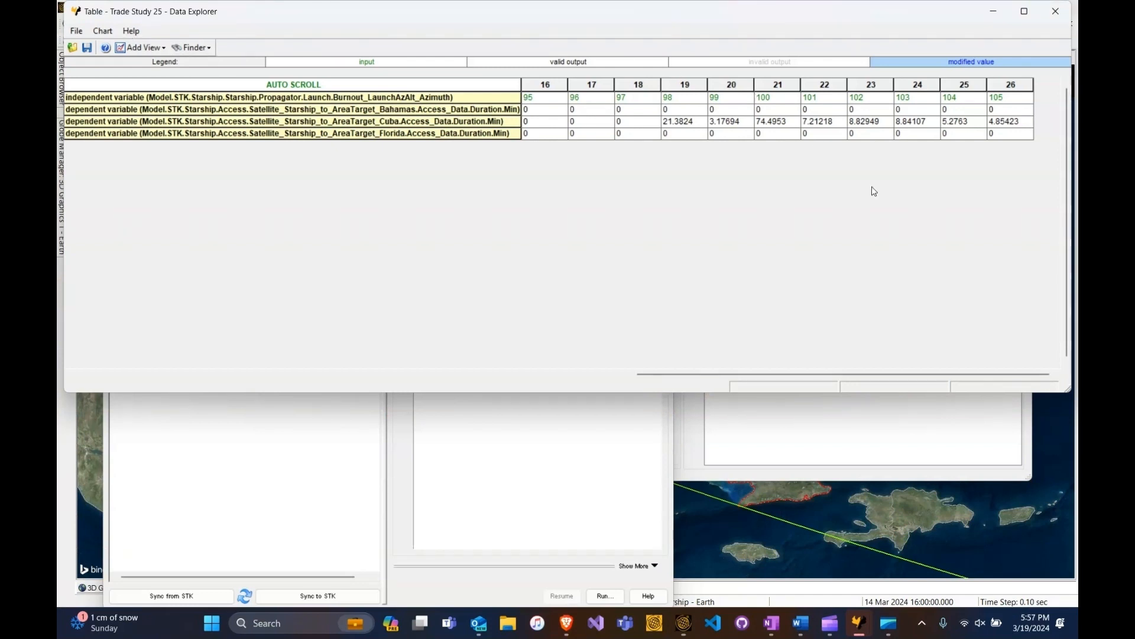
left_click_drag(909, 374, 303, 399)
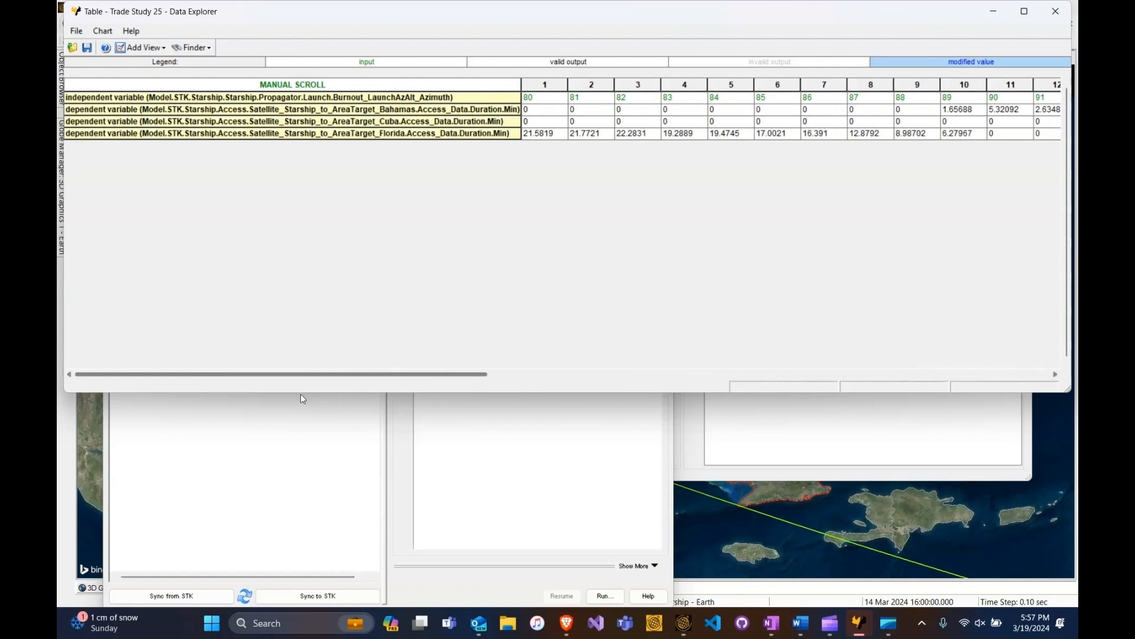
left_click(541, 102)
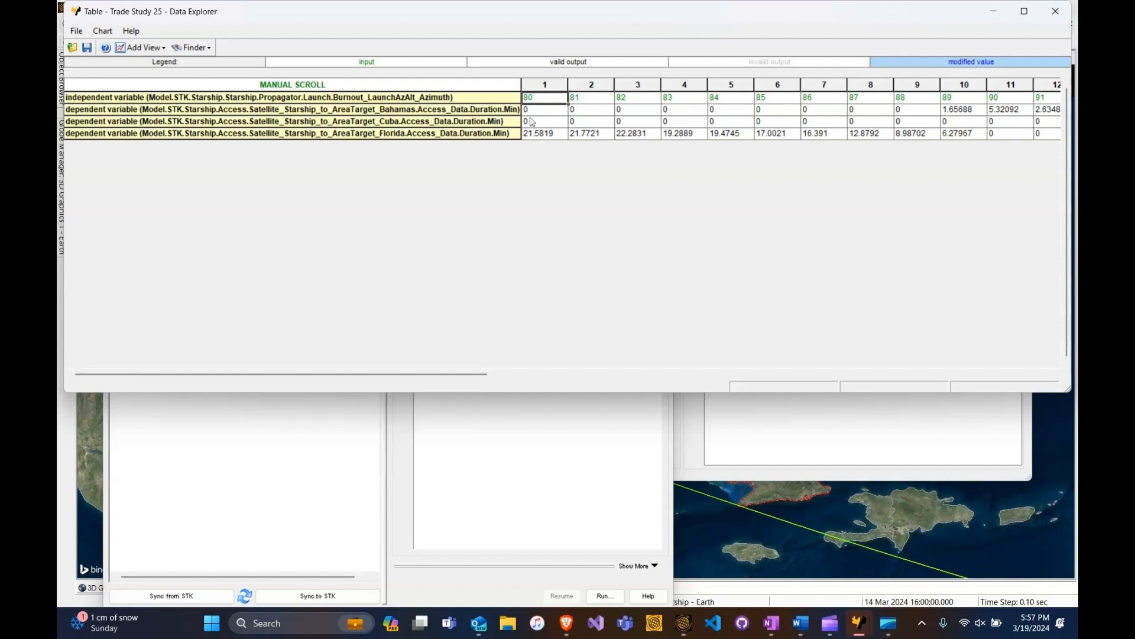
left_click_drag(459, 374, 852, 382)
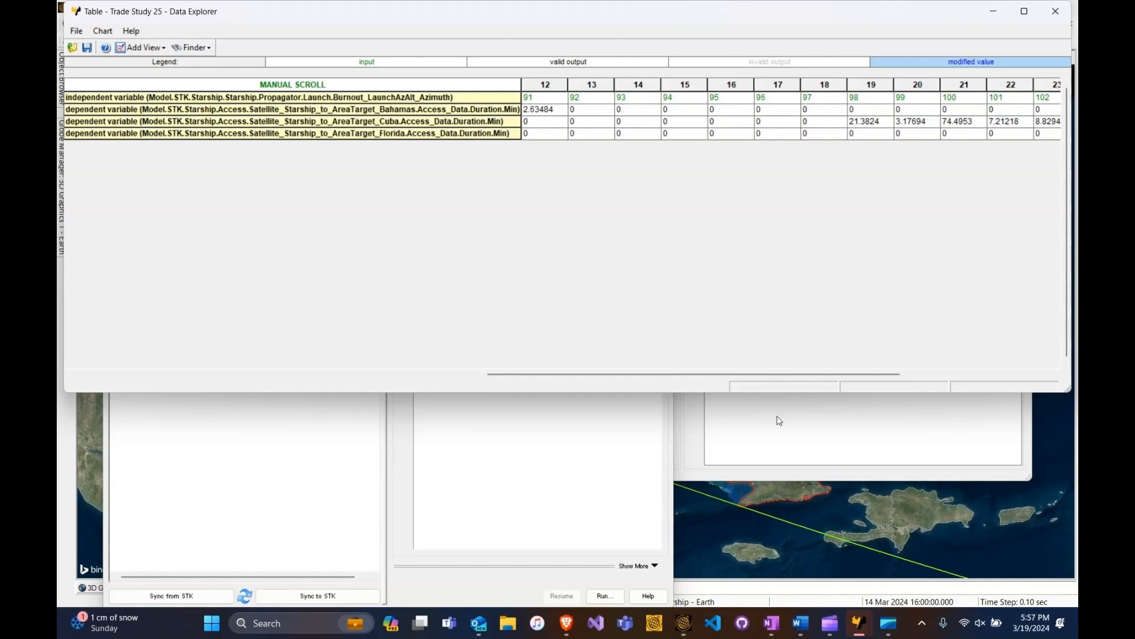
- Add a 2D Line Plot of minimum access duration against launch azimuth from the Trade Study 25 table
mouse_move(888, 634)
left_click(142, 48)
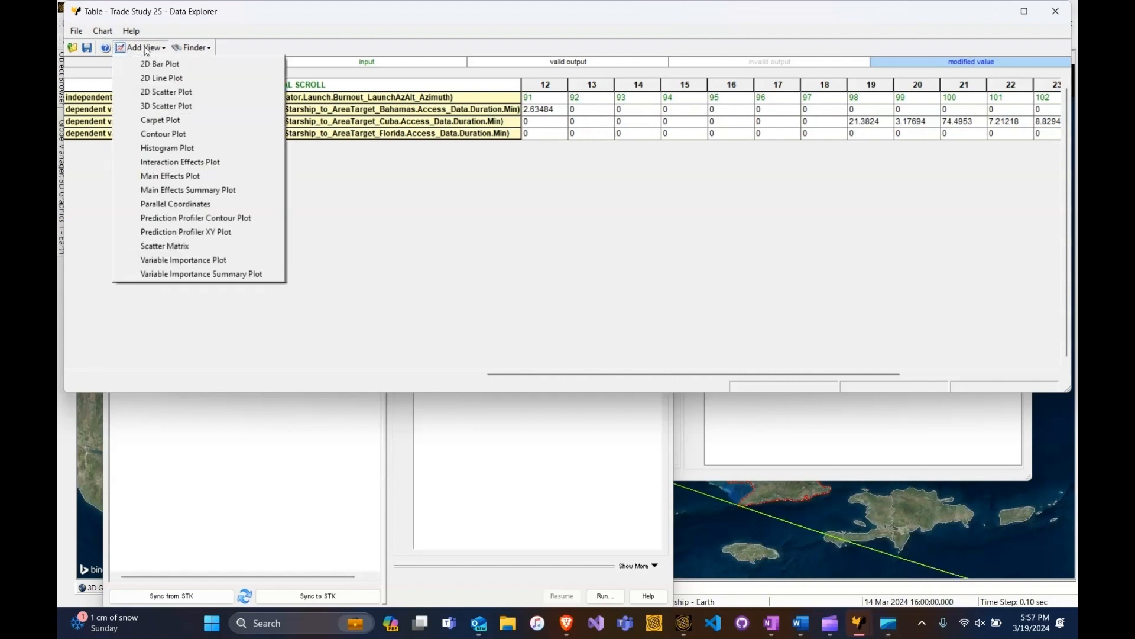
left_click(156, 81)
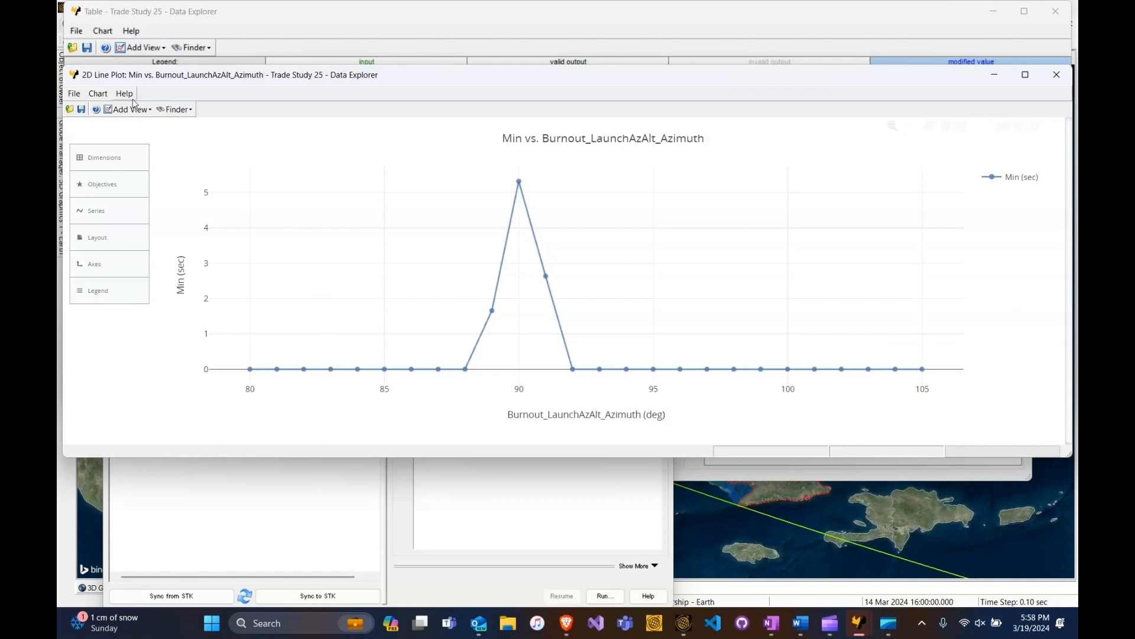
- Add a second plot series with Burnout_LaunchAzAlt_Azimuth as x and the second Min response, Cuba's, as y
left_click(132, 156)
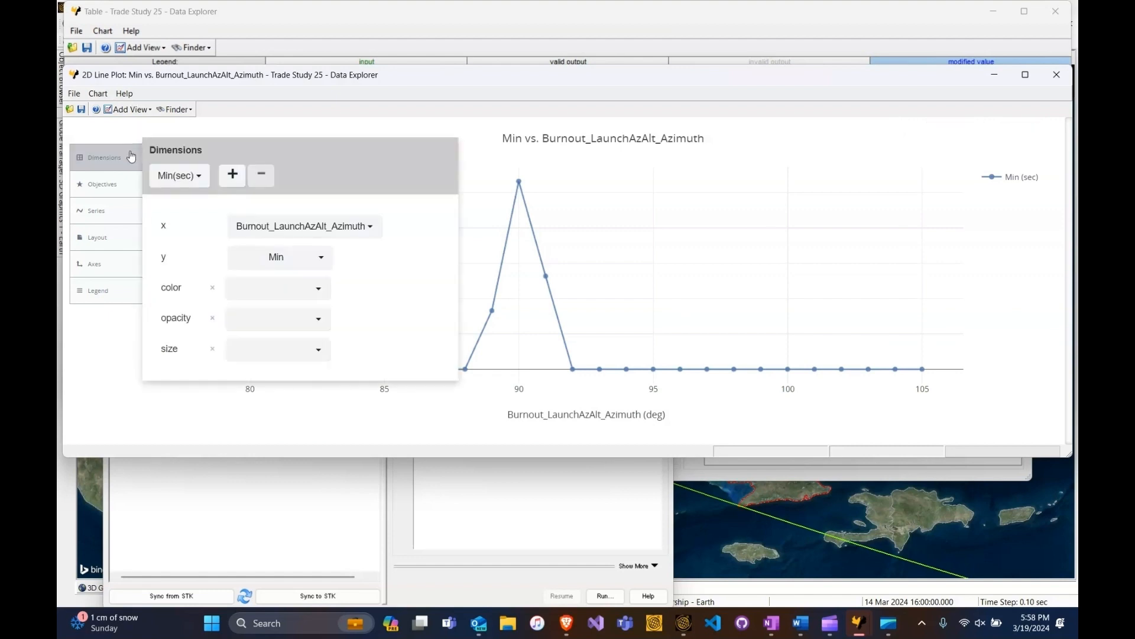
left_click(236, 173)
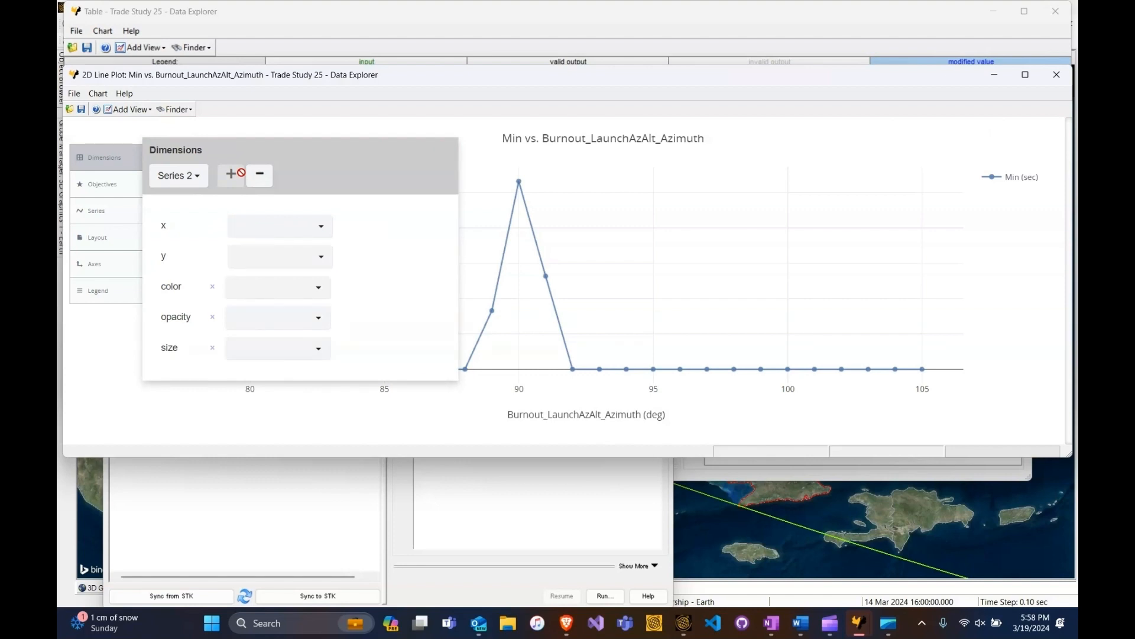
left_click(278, 228)
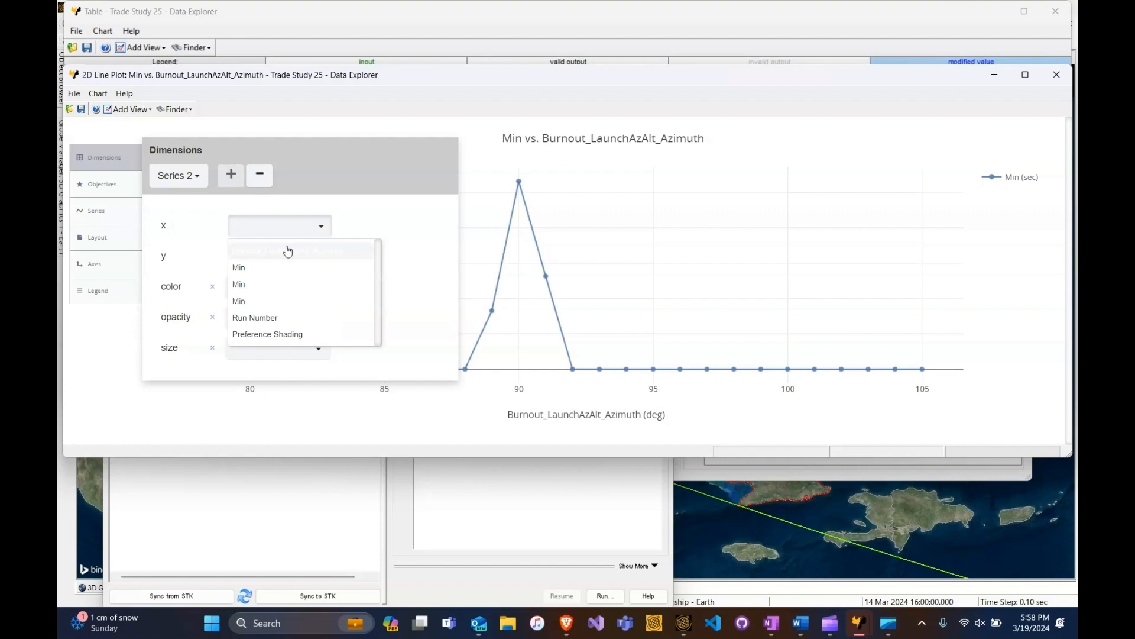
left_click(286, 248)
left_click(283, 258)
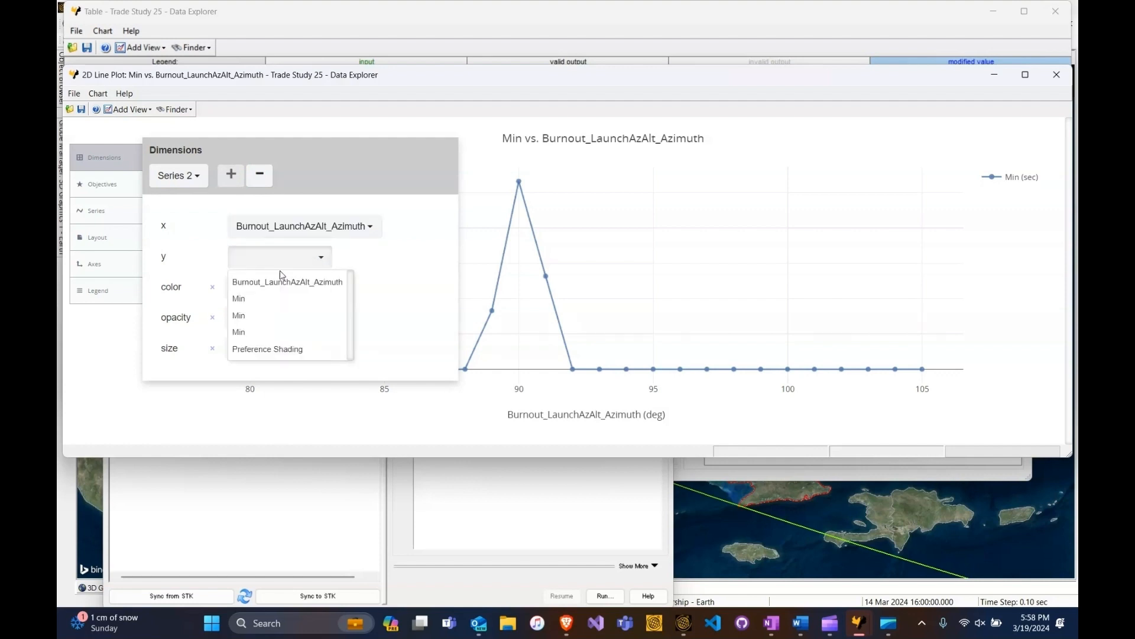
left_click(255, 319)
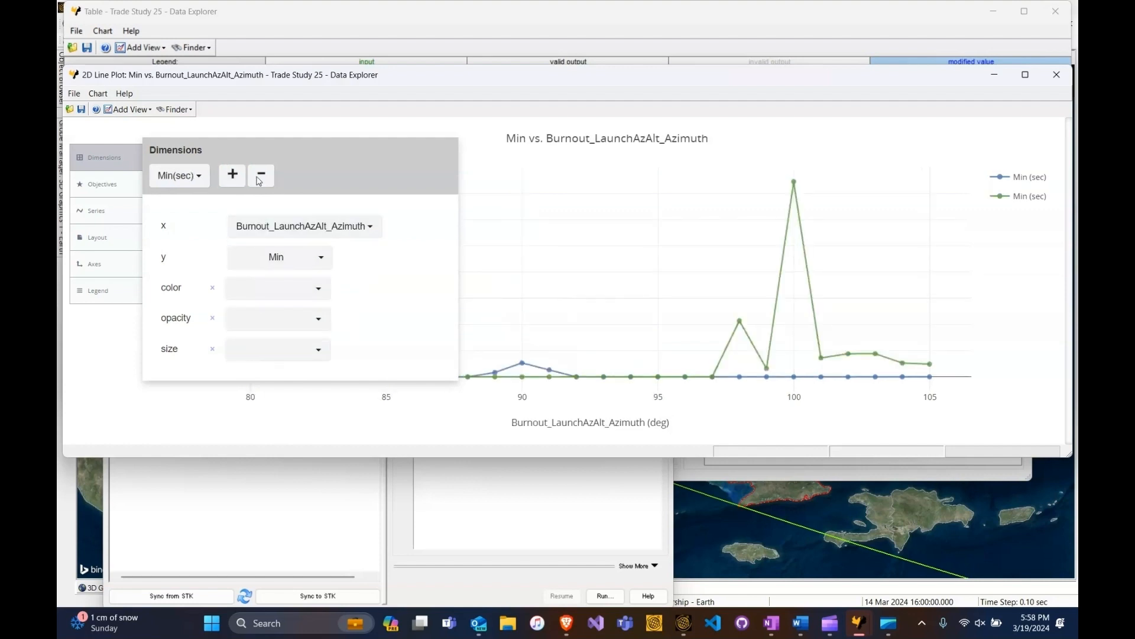
- Add a third plot series with Burnout_LaunchAzAlt_Azimuth as x and the third Min response, Florida's, as y
left_click(230, 175)
left_click(260, 231)
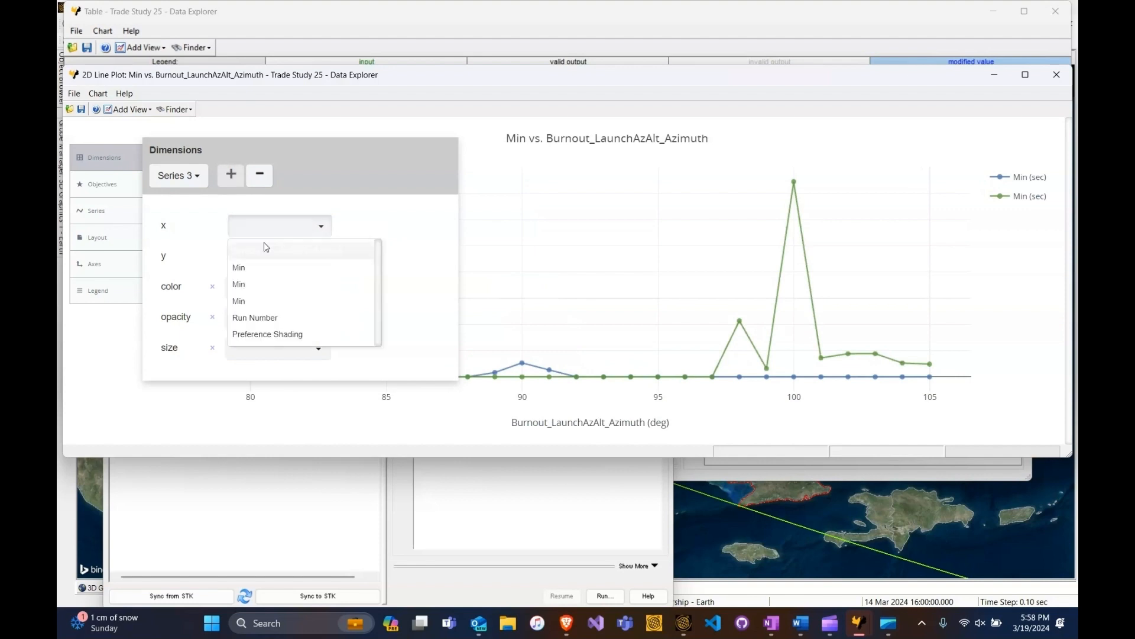
left_click(267, 258)
left_click(267, 258)
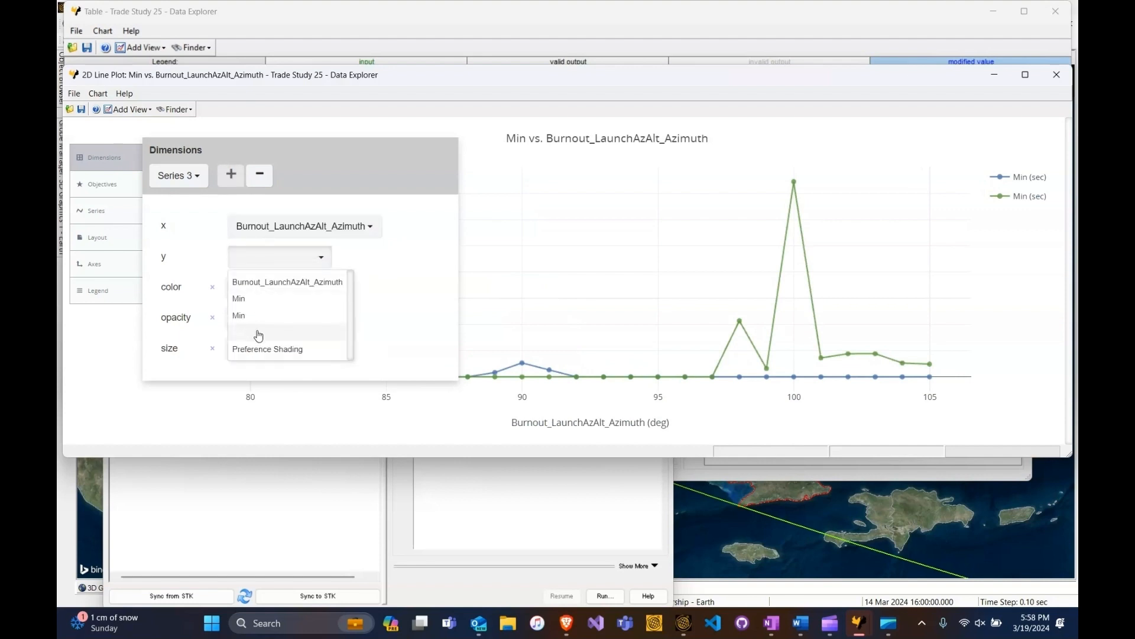
left_click(256, 330)
left_click(485, 225)
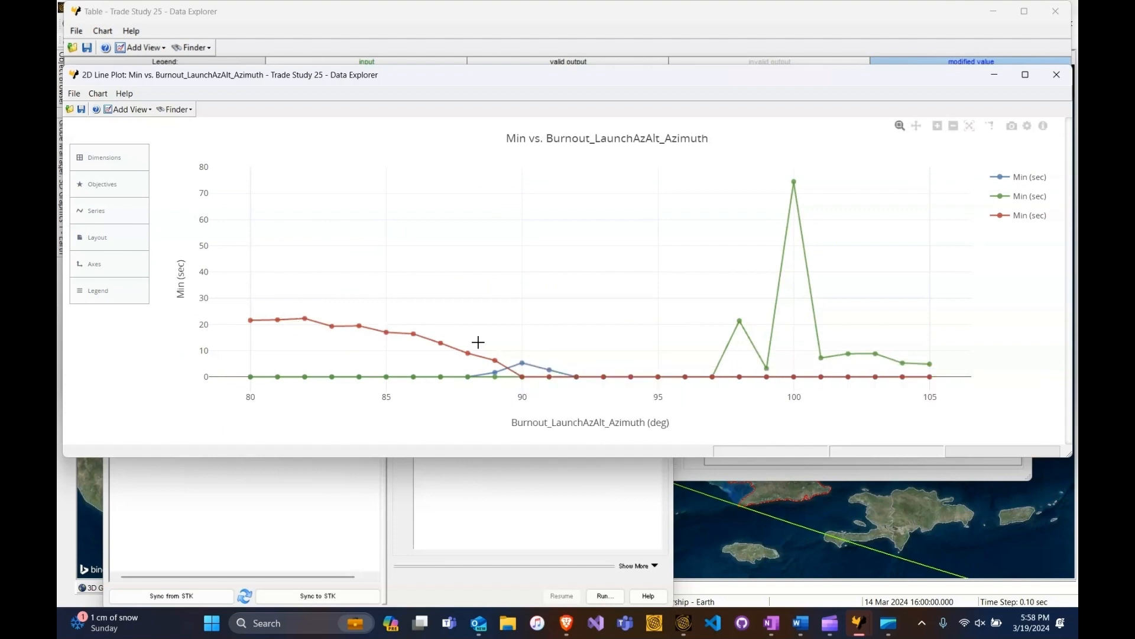
- Inspect the line plot's design points at azimuths of 92 and 97 degrees, and close the plot
left_click(580, 376)
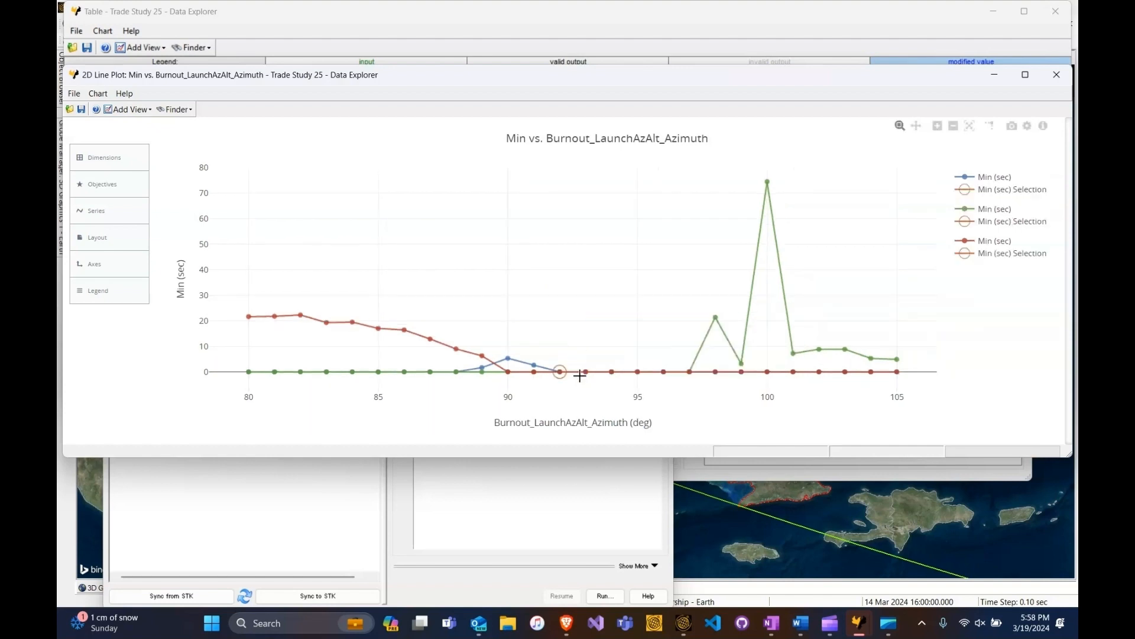
left_click(689, 372)
left_click(1055, 76)
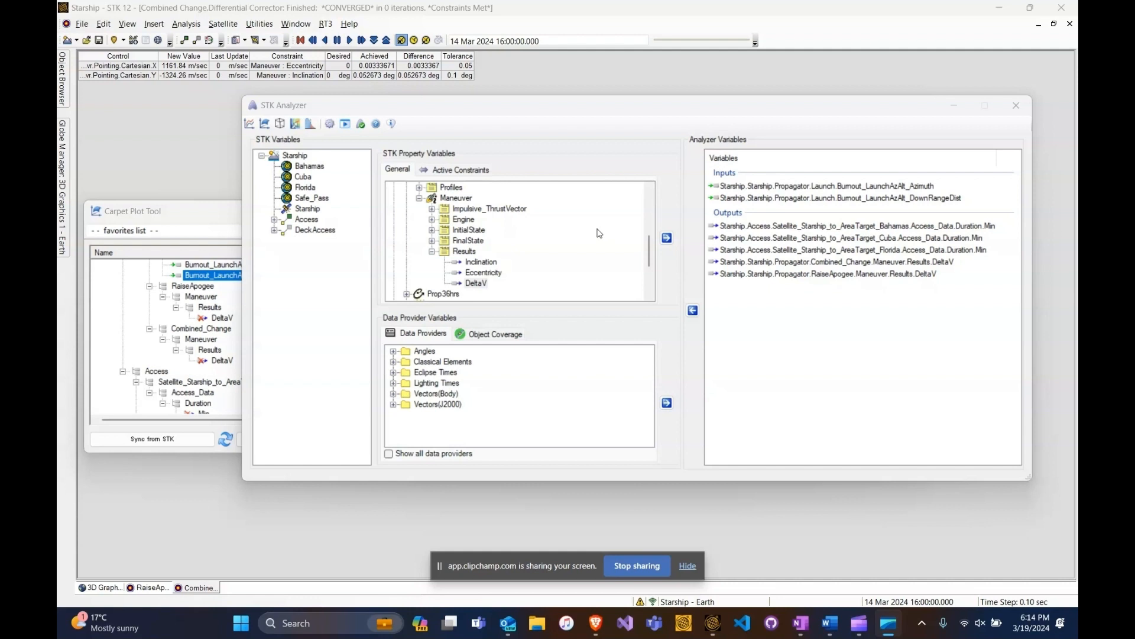
- Find the DeltaV result of the RaiseApogee maneuver among Starship's Astrogator propagator properties and select it
scroll(585, 242, "down", 2)
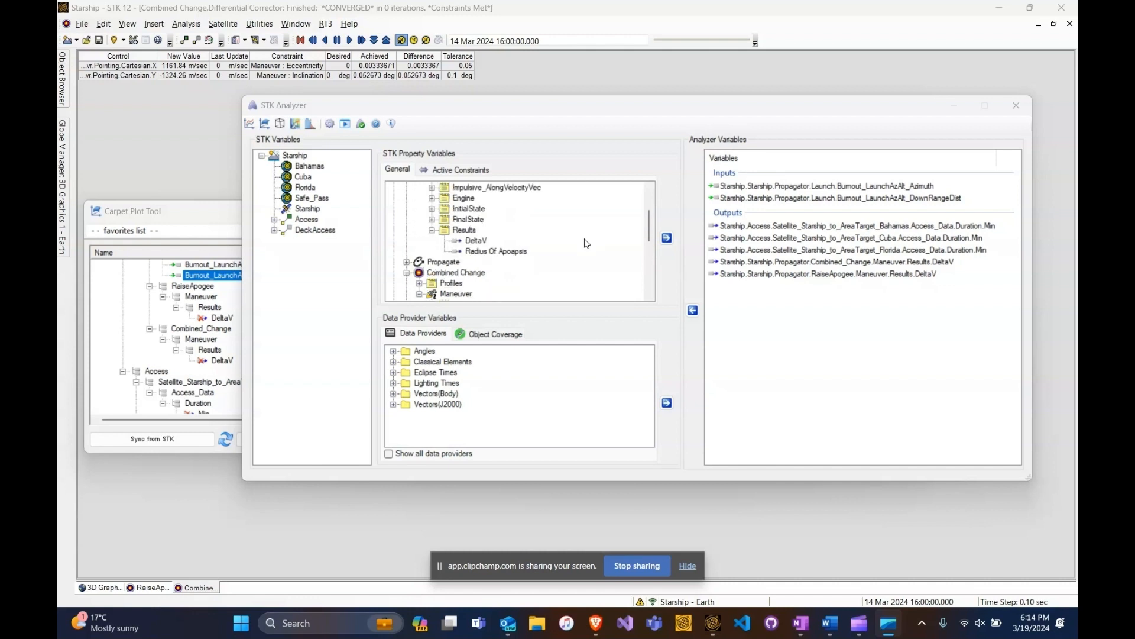
left_click(303, 210)
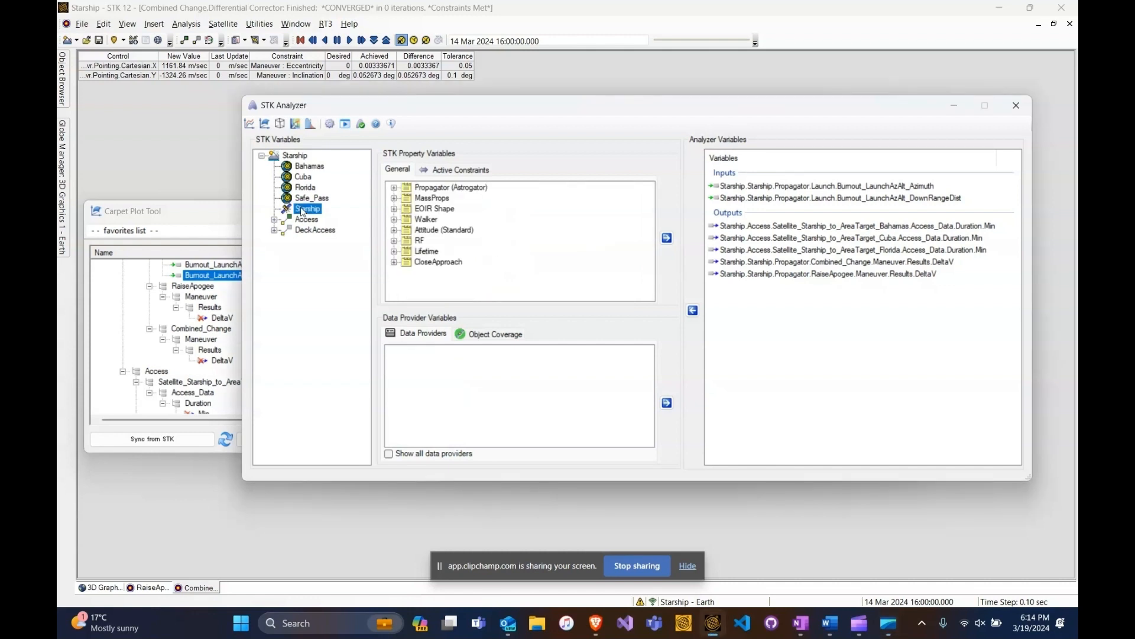
left_click(394, 188)
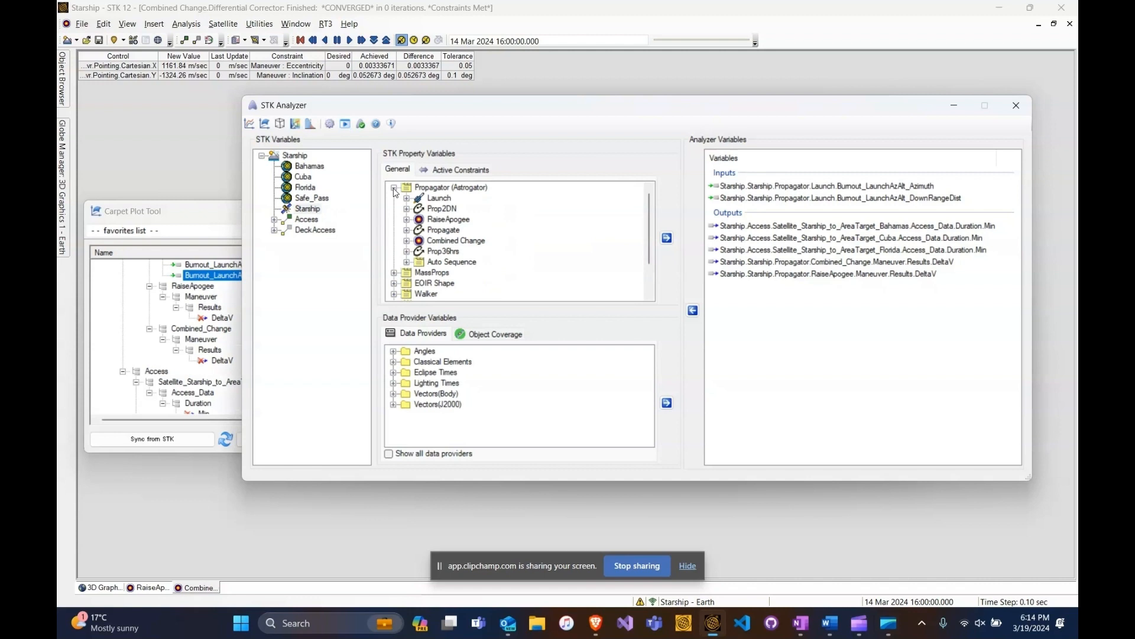
left_click(406, 219)
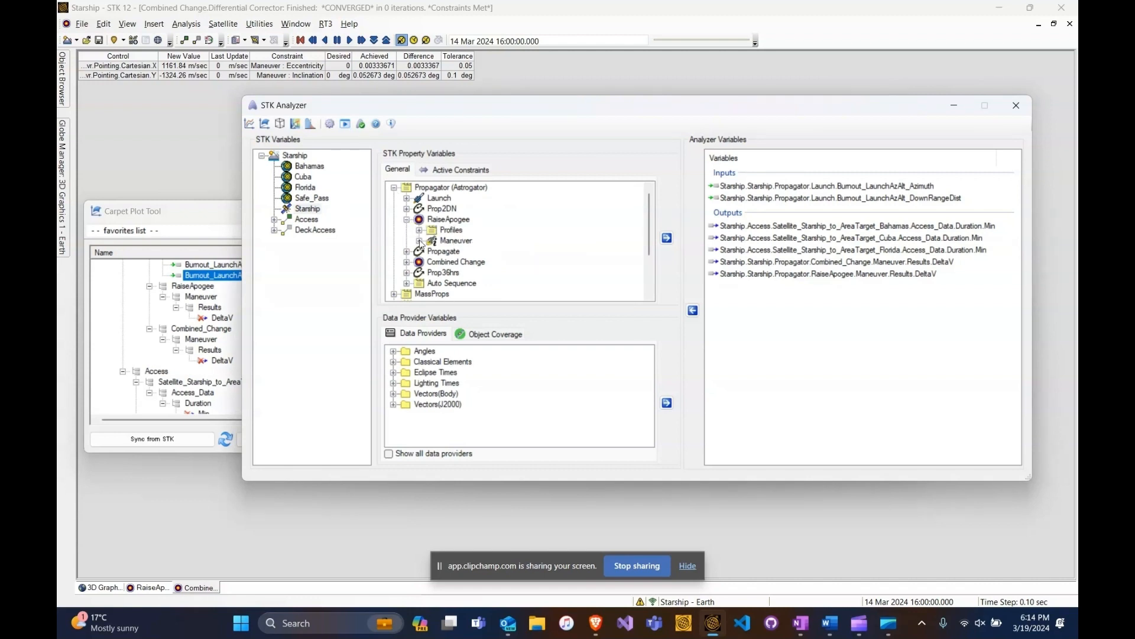
left_click(419, 241)
scroll(494, 242, "down", 1)
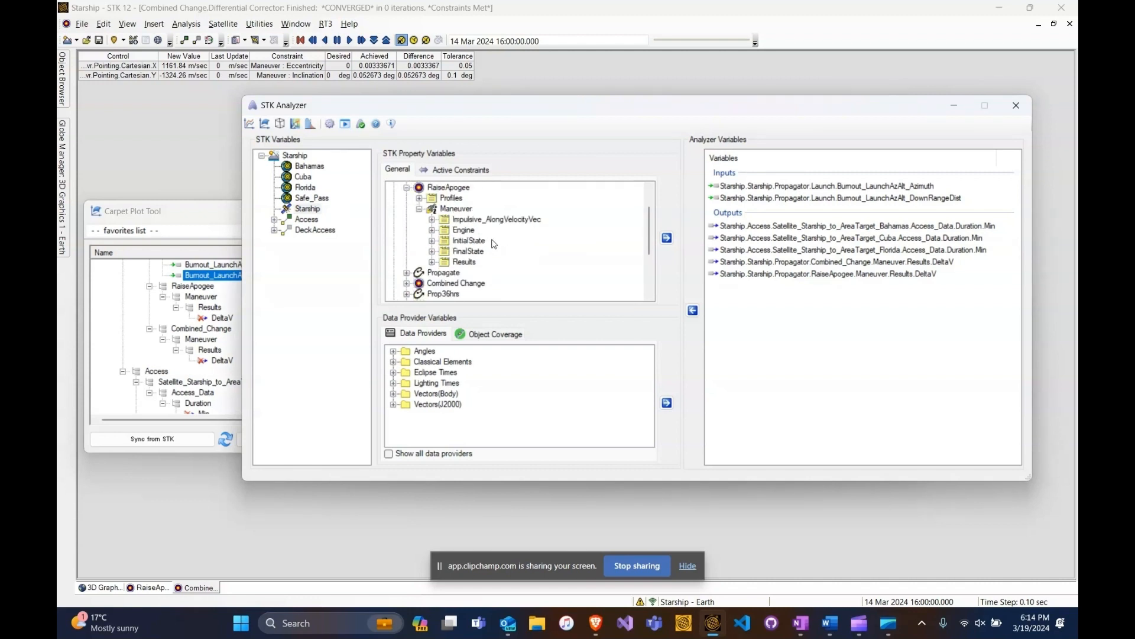
left_click(432, 262)
scroll(450, 260, "down", 1)
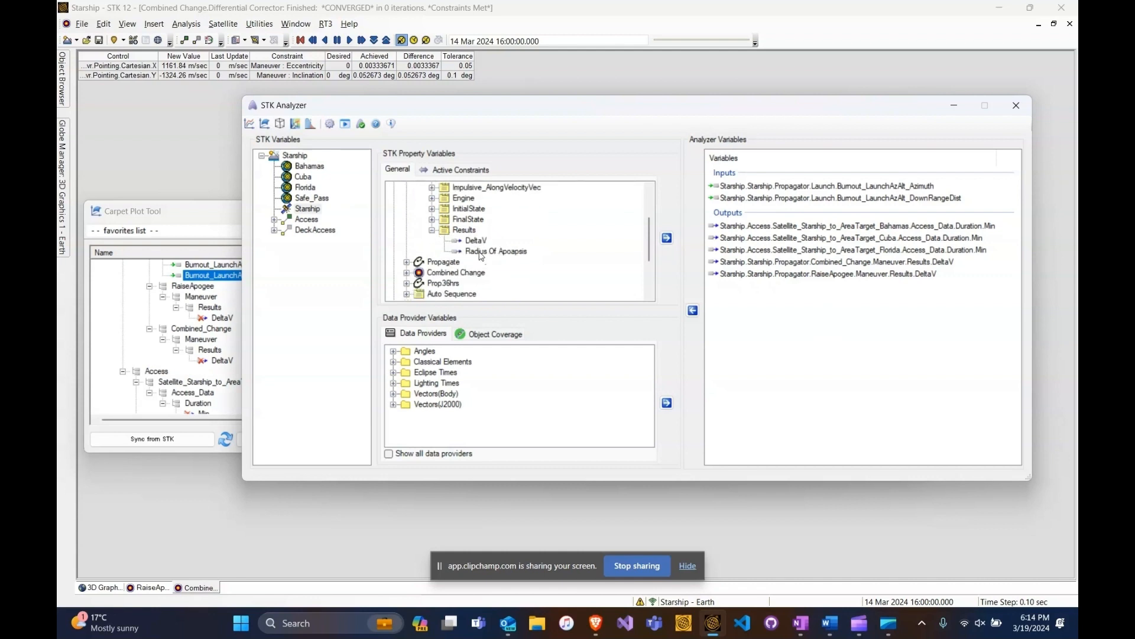
left_click(478, 241)
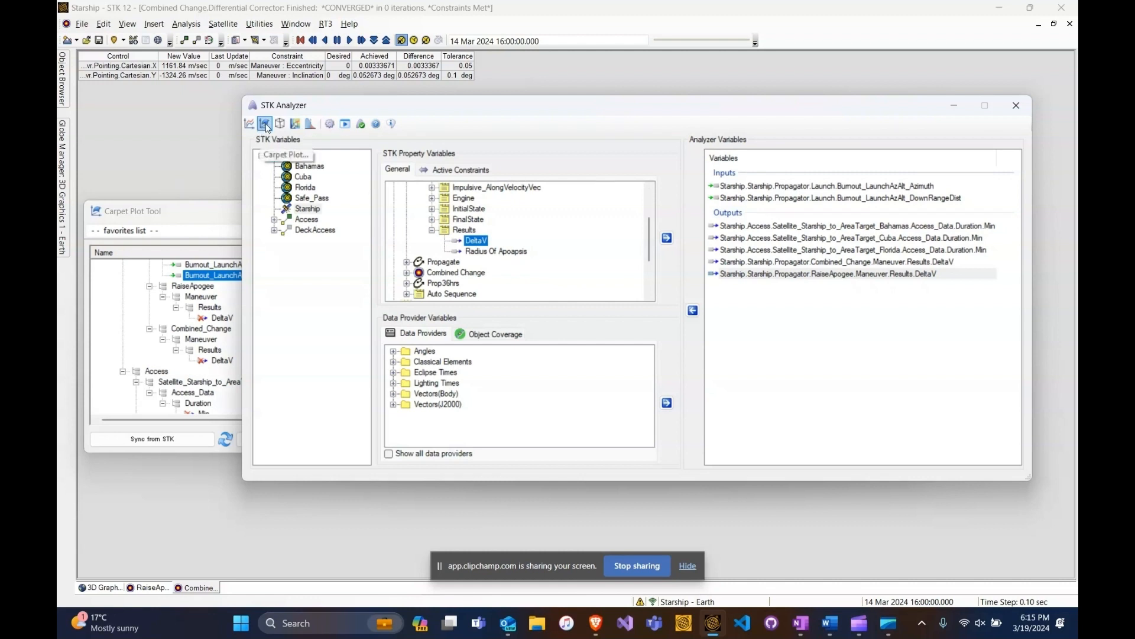
- Bring the Carpet Plot Tool forward and examine its launch azimuth and downrange distance design variables and DeltaV responses
left_click(226, 215)
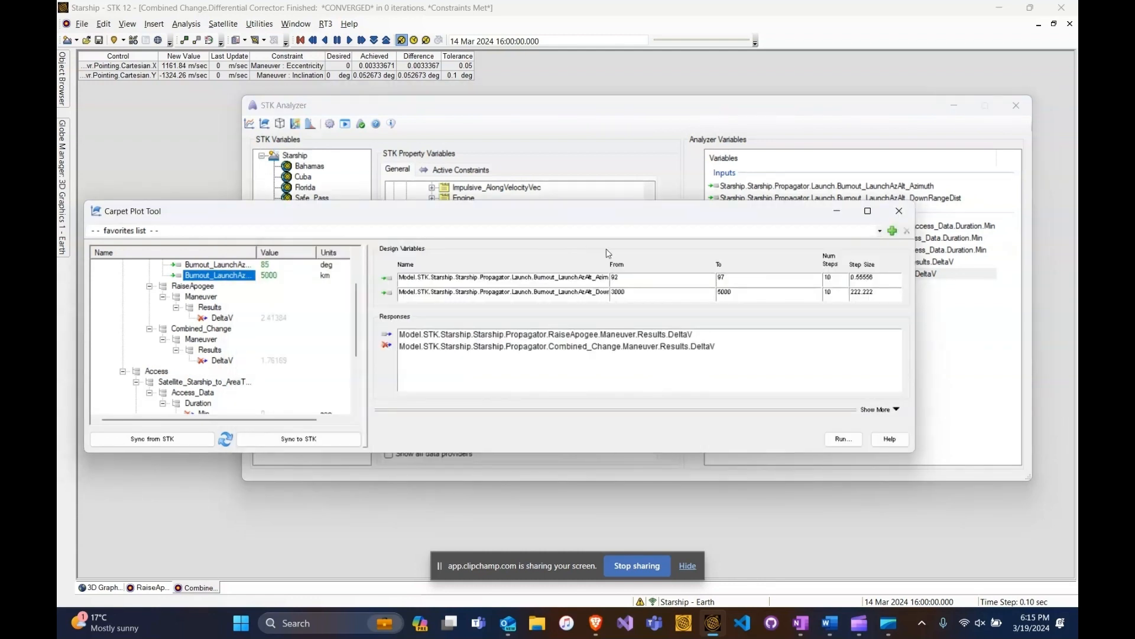
scroll(243, 292, "up", 1)
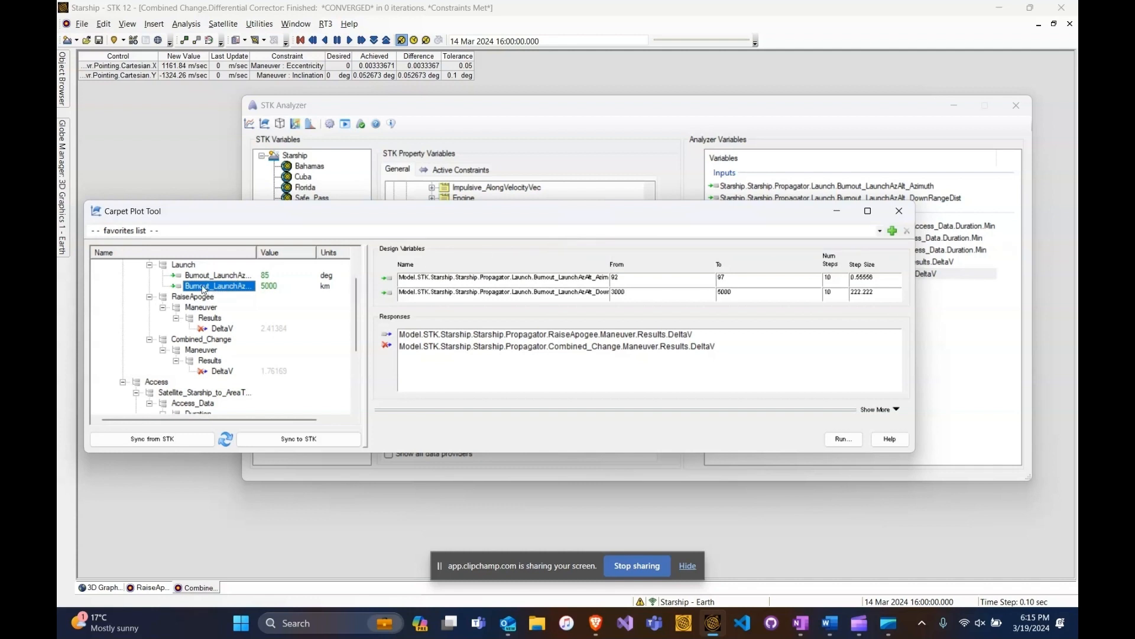
mouse_move(202, 289)
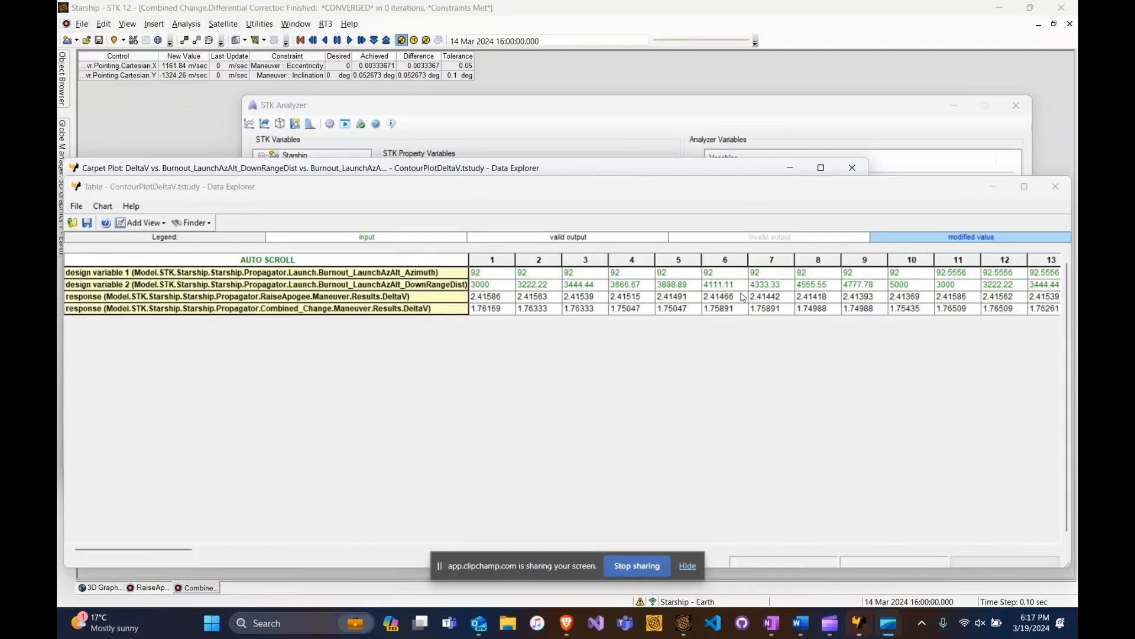
- Add a Contour Plot view of the ContourPlotDeltaV trade study
left_click(152, 225)
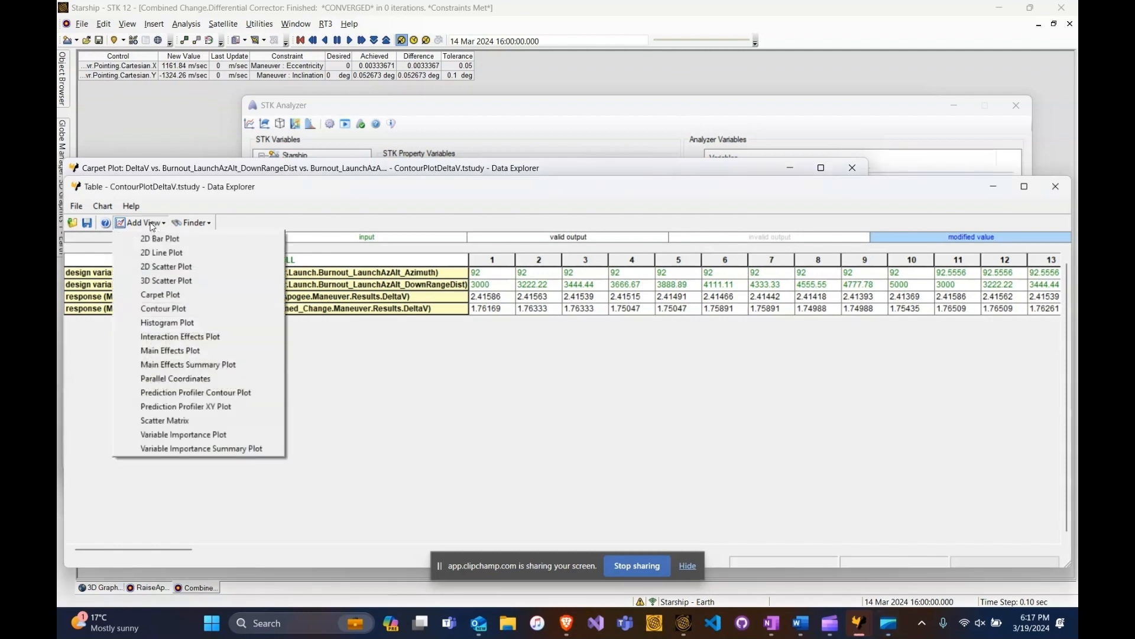
left_click(195, 307)
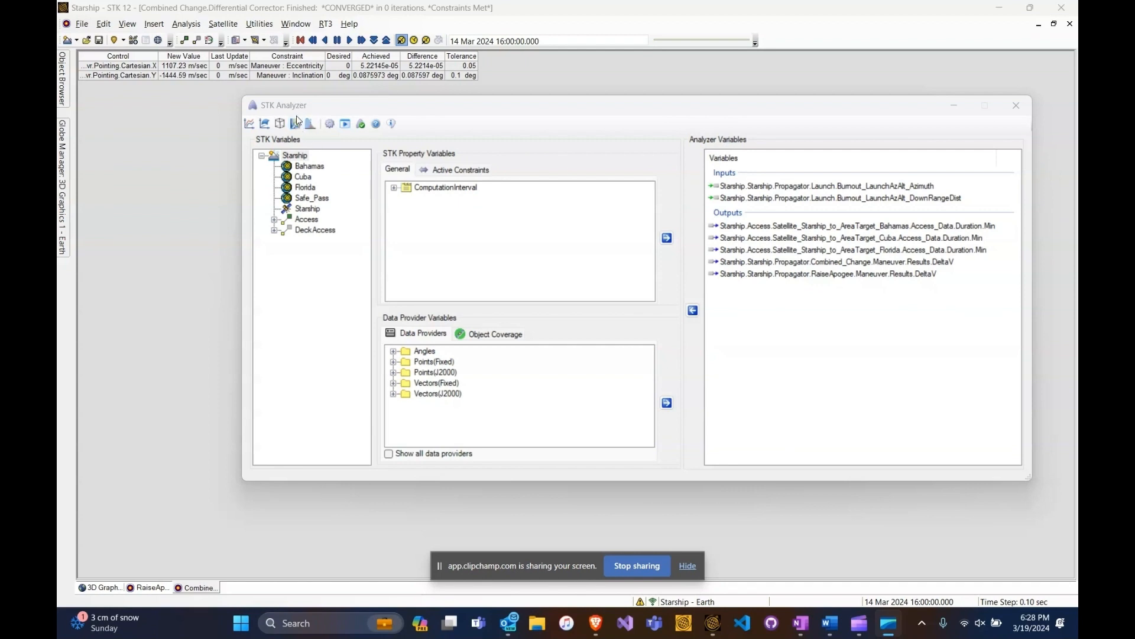
- Open the Optimization Tool from STK Analyzer and widen its window to reveal the variables' value column
left_click(297, 131)
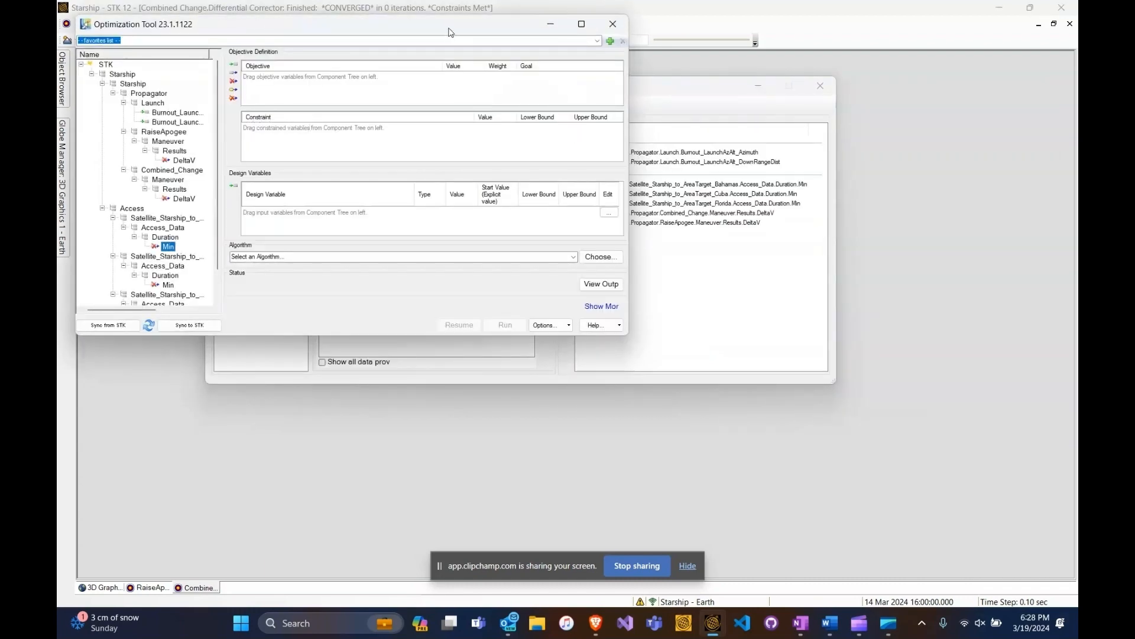
left_click_drag(448, 32, 582, 118)
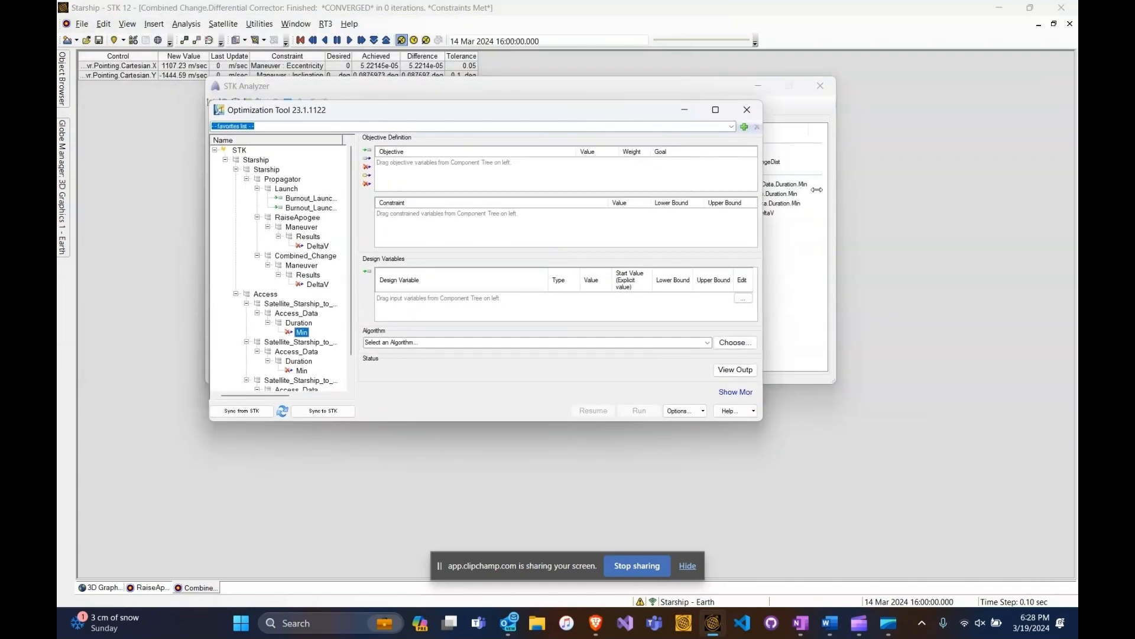
left_click_drag(763, 181, 932, 181)
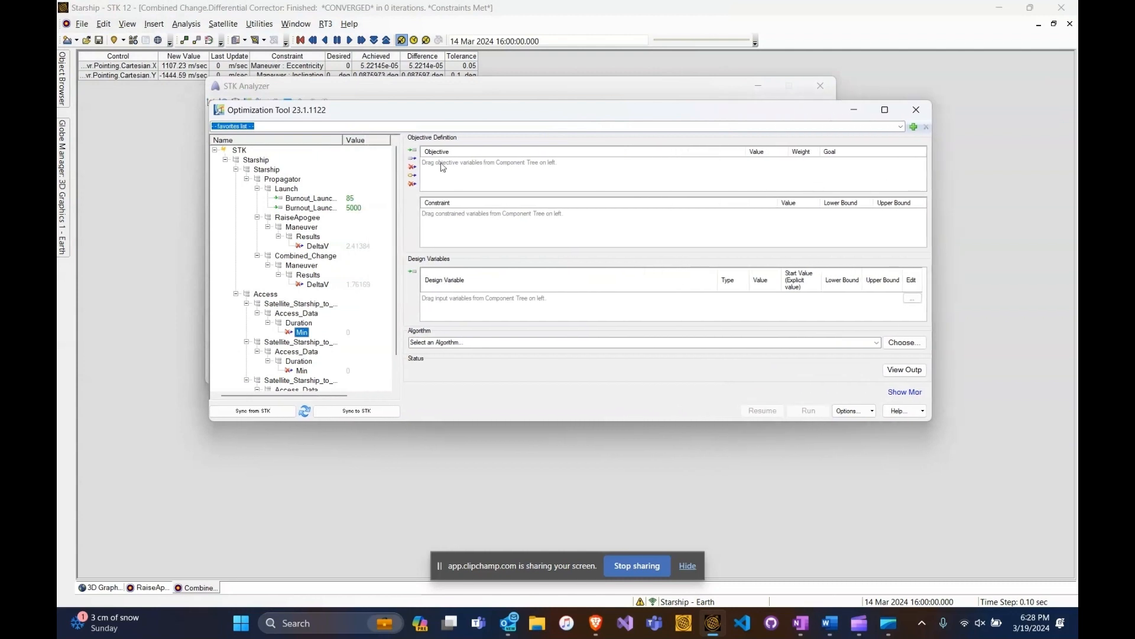
- Assign the RaiseApogee and Combined_Change maneuvers' DeltaV results as optimization objectives, keeping minimize as their goal
left_click(324, 287)
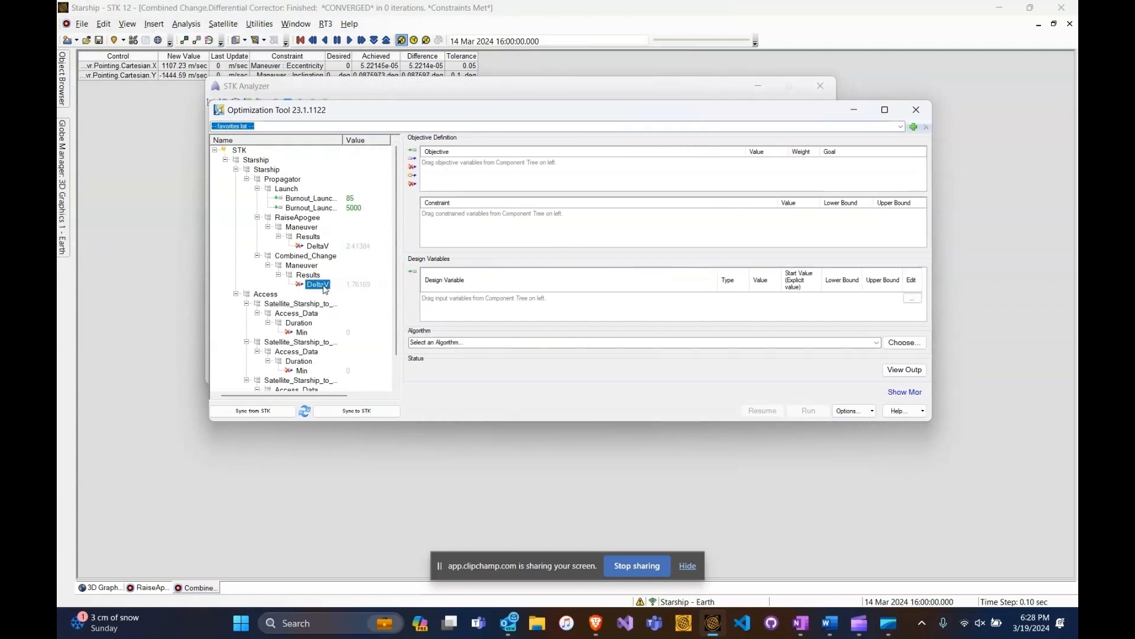
left_click(319, 246, "ctrl")
left_click_drag(323, 247, 503, 173)
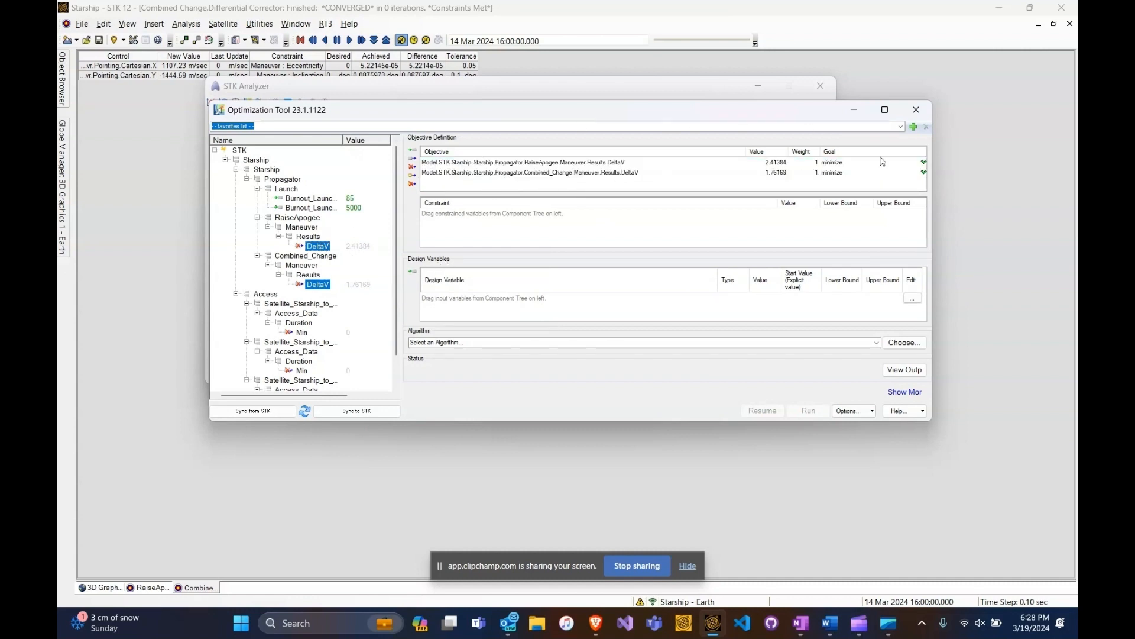
left_click(851, 163)
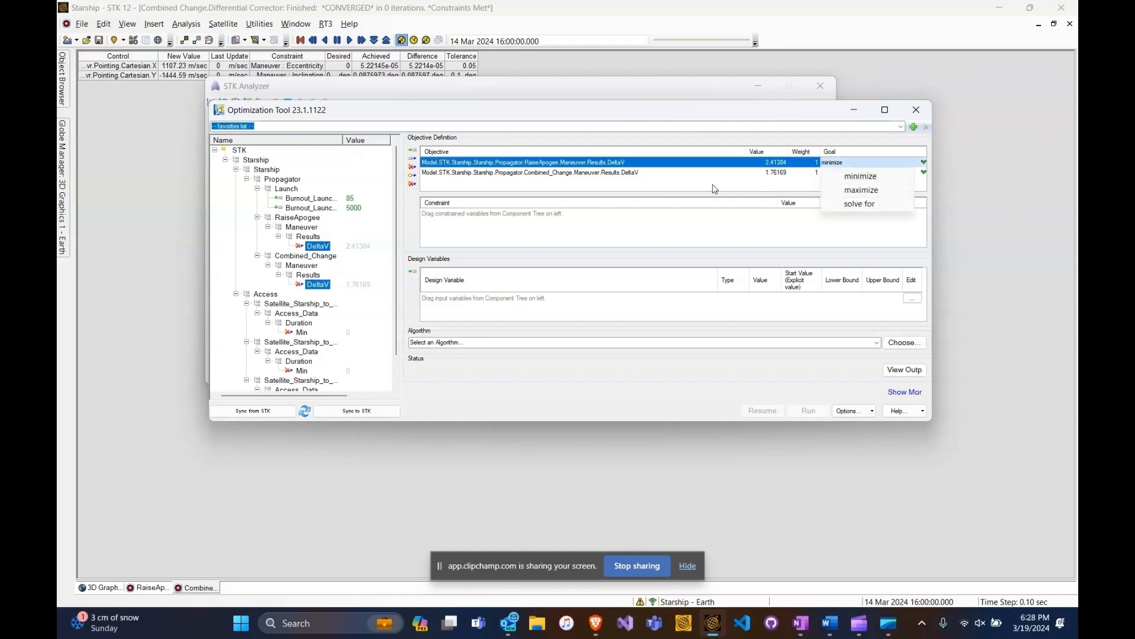
left_click(584, 208)
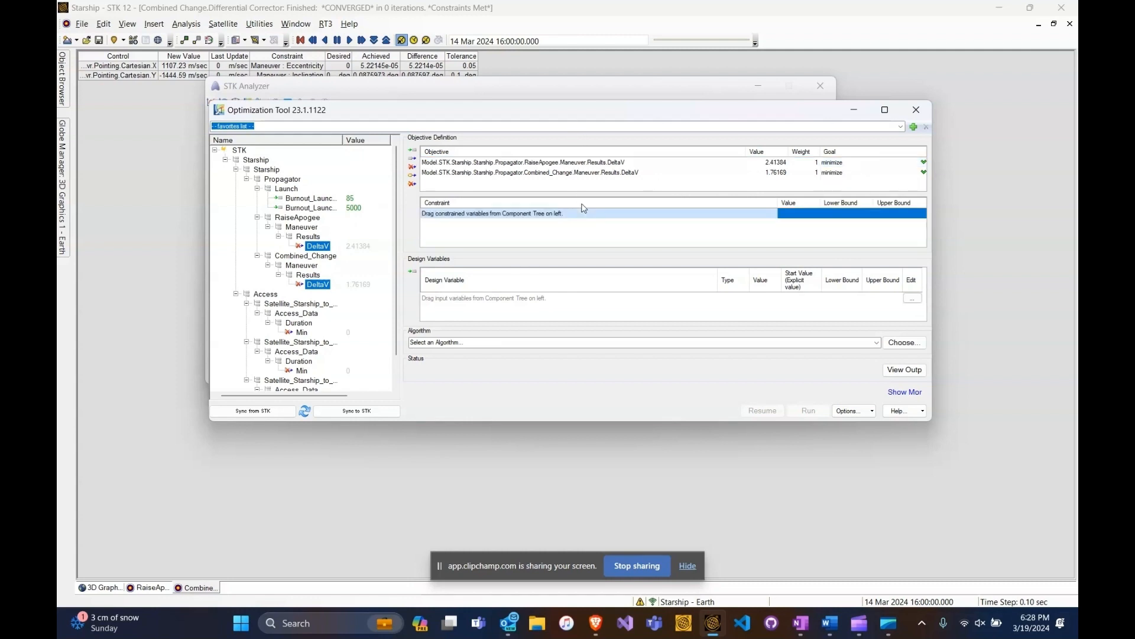
- Assign Starship's Min access durations for Bahamas, Cuba and Florida as the optimization's constraints
mouse_move(322, 249)
scroll(324, 240, "down", 1)
left_click(302, 304)
left_click(301, 341, "ctrl")
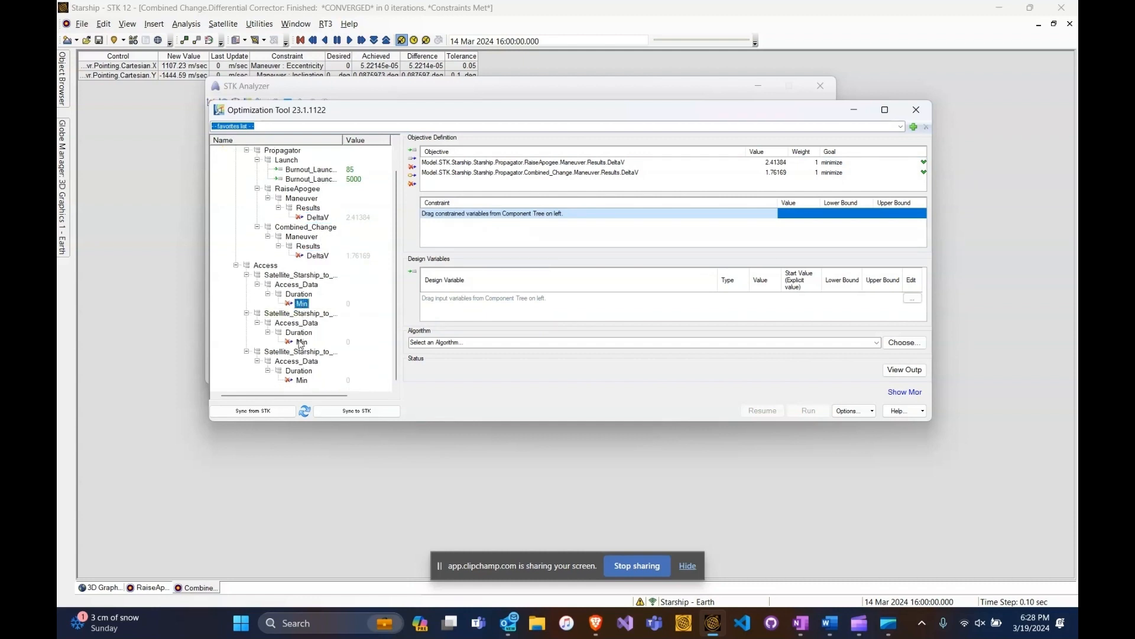
left_click(303, 382, "ctrl")
left_click_drag(301, 343, 486, 231)
- Set the lower bound of the Bahamas, Cuba and Florida access duration constraints to 0
left_click(866, 214)
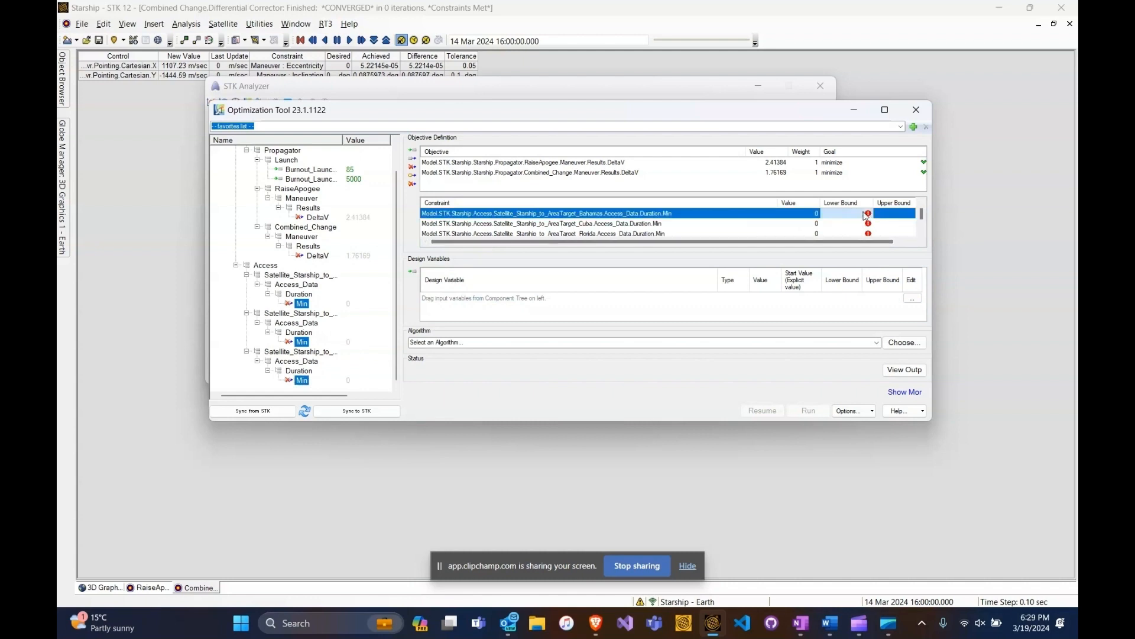
type("0")
key("Tab")
left_click(855, 225)
type("0")
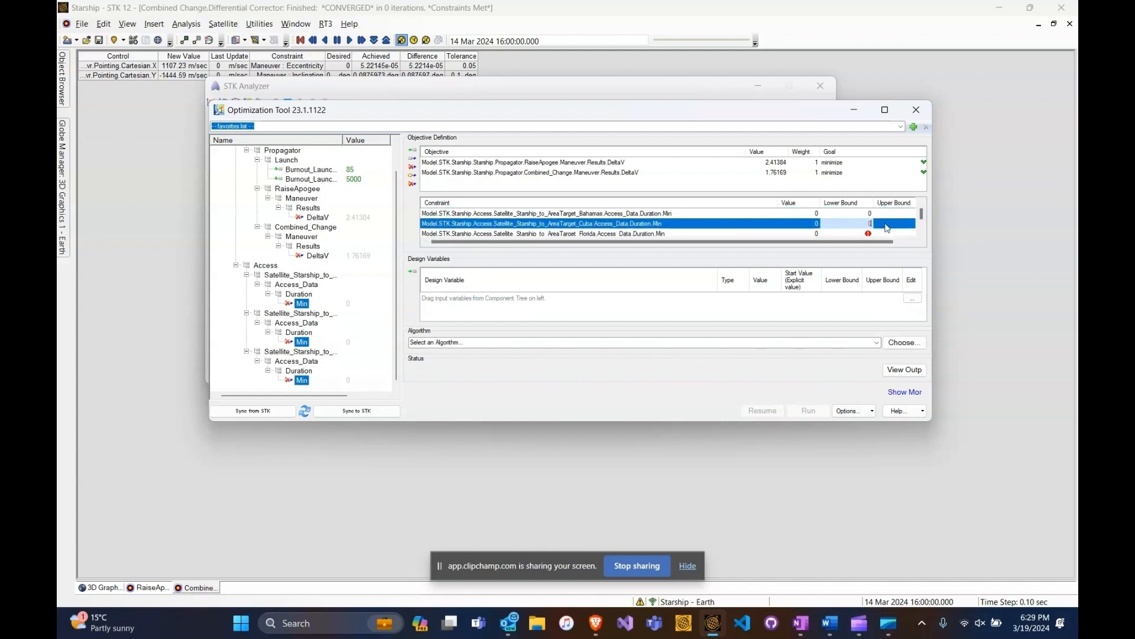
key("Tab")
left_click(854, 234)
type("0")
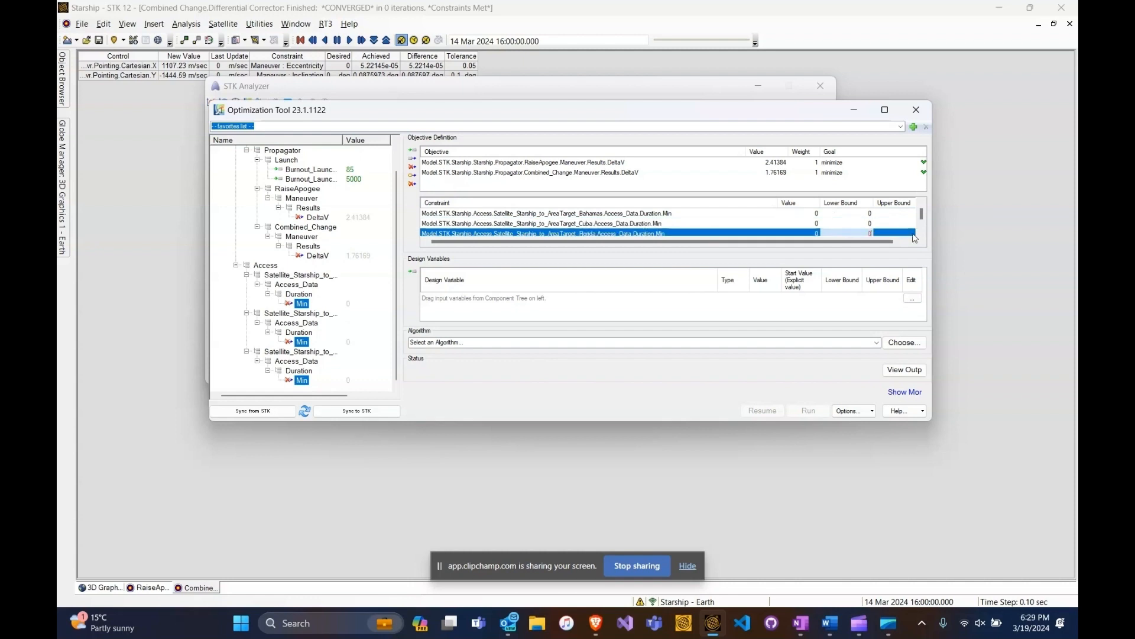
- Finish the Florida constraint's bound entry and enlarge the Optimization Tool window to full screen
key("Tab")
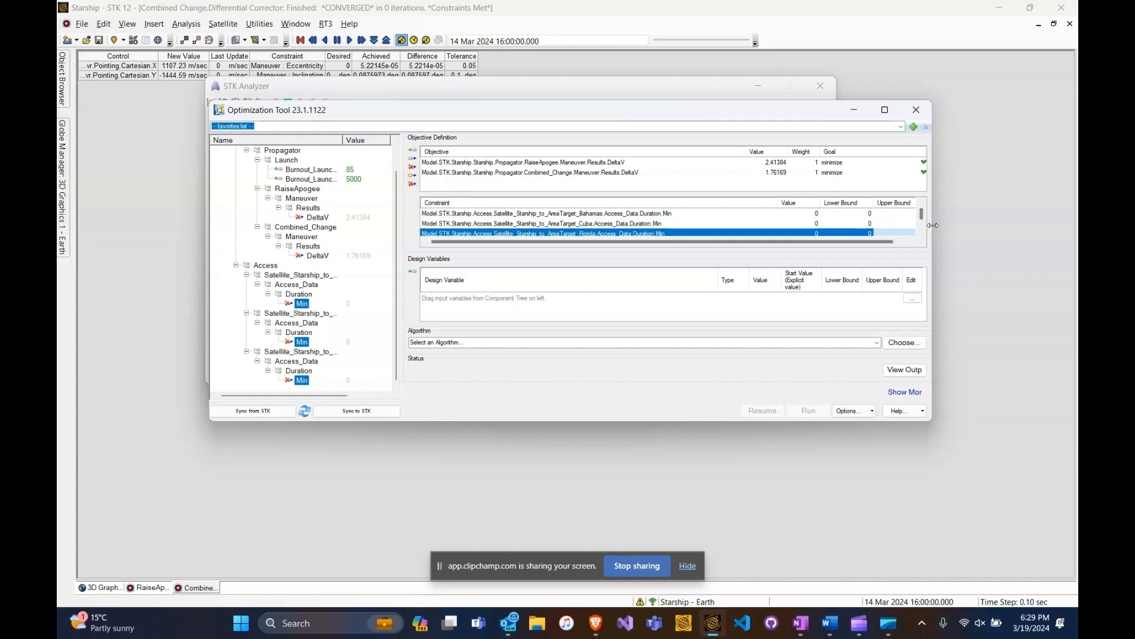
left_click_drag(931, 230, 1032, 237)
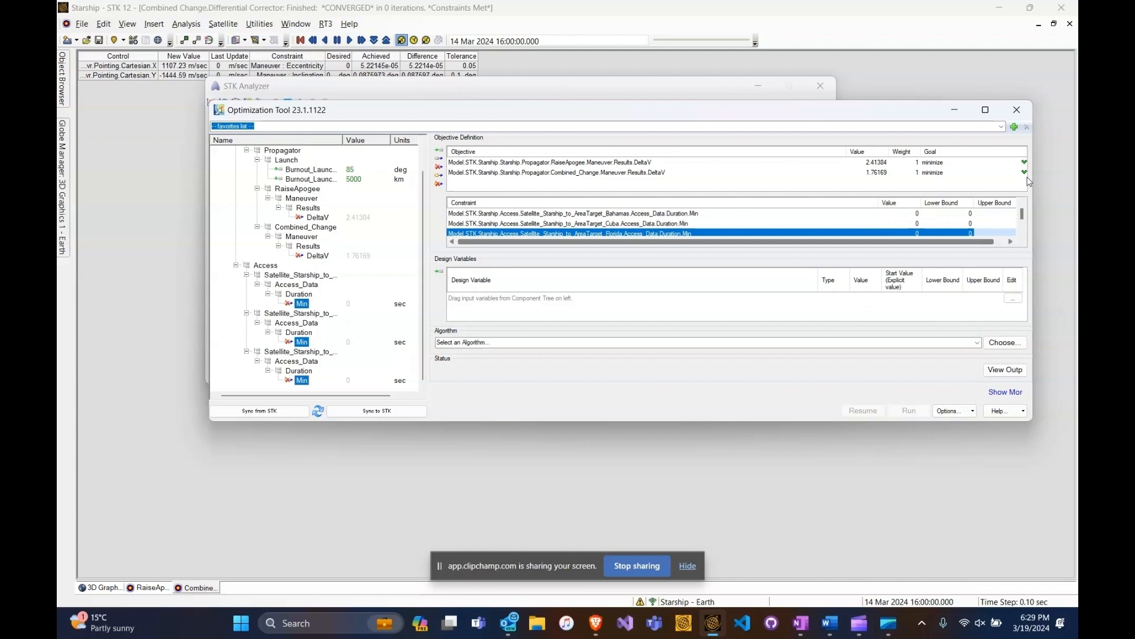
left_click(985, 109)
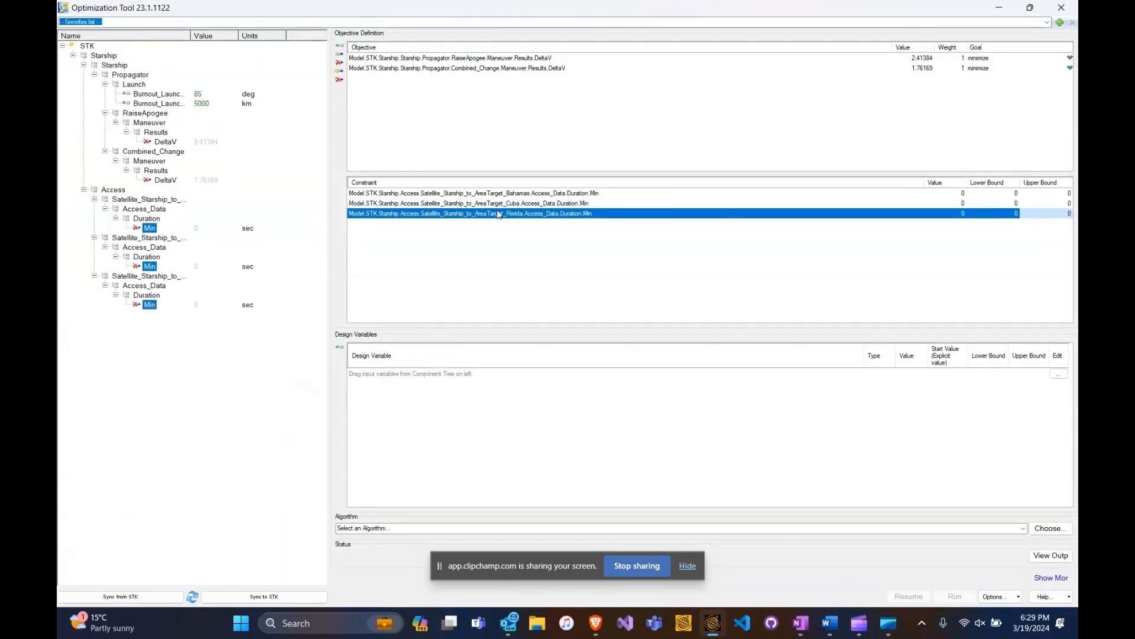
- Assign the launch burnout azimuth and downrange distance as the optimization's design variables
left_click(153, 96)
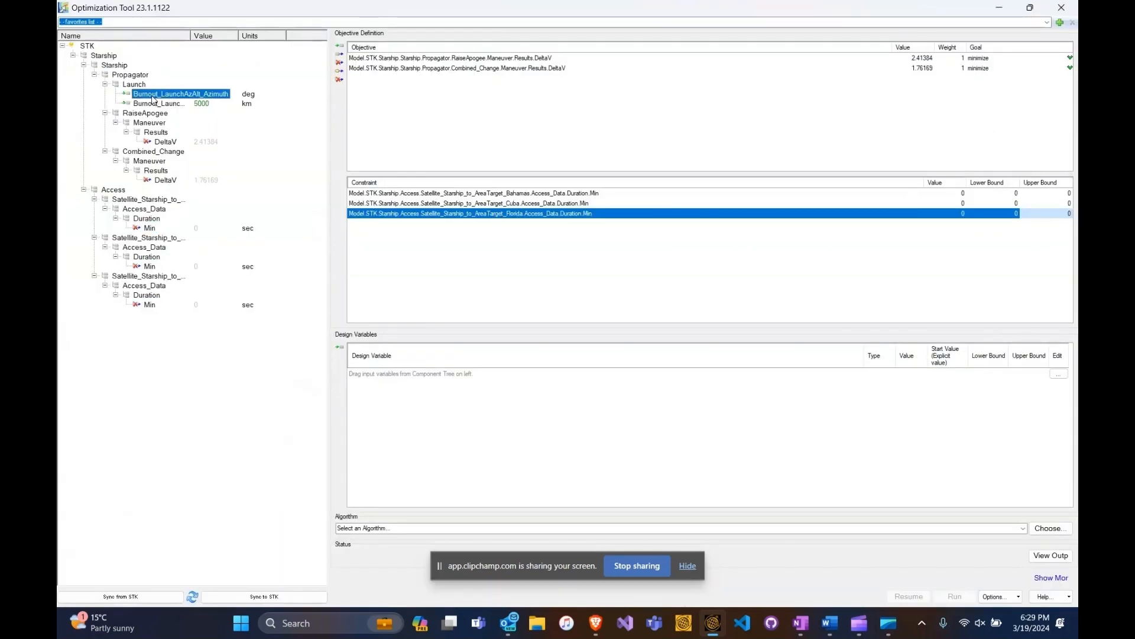
left_click_drag(153, 100, 431, 418)
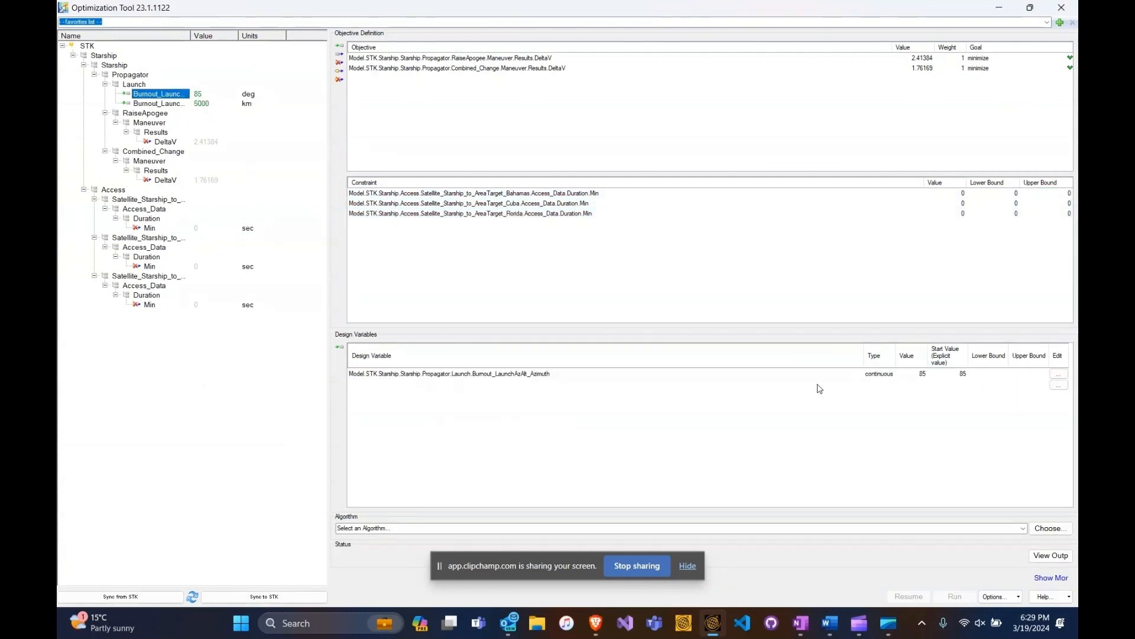
left_click_drag(160, 103, 455, 415)
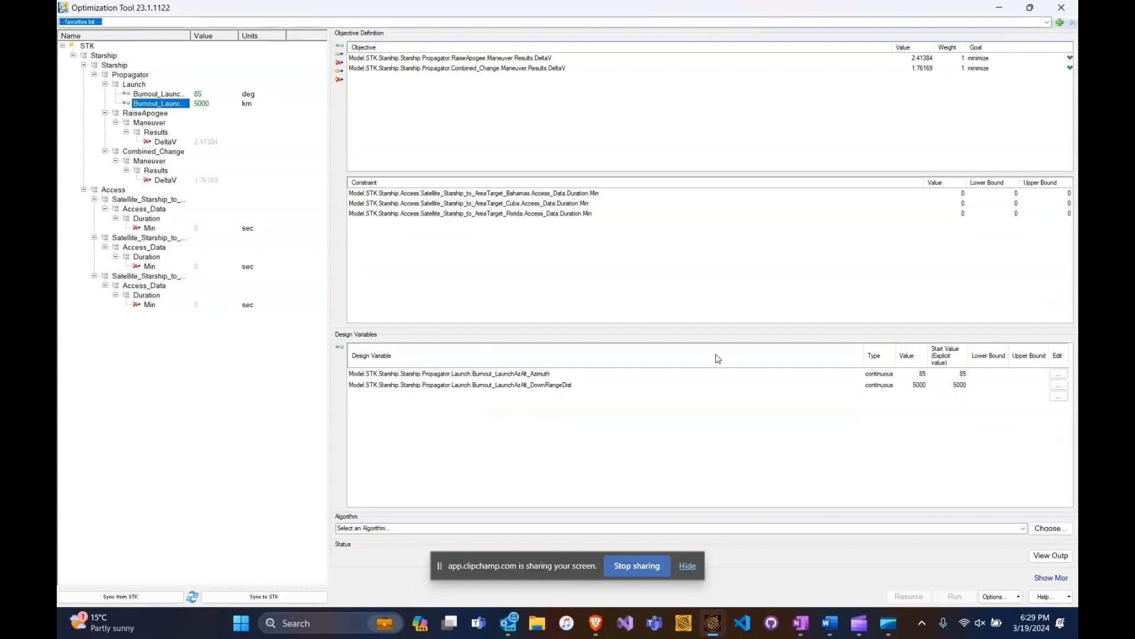
- Set the design variables' start values to 92 for azimuth and 3000 for downrange distance
left_click(962, 377)
type("9")
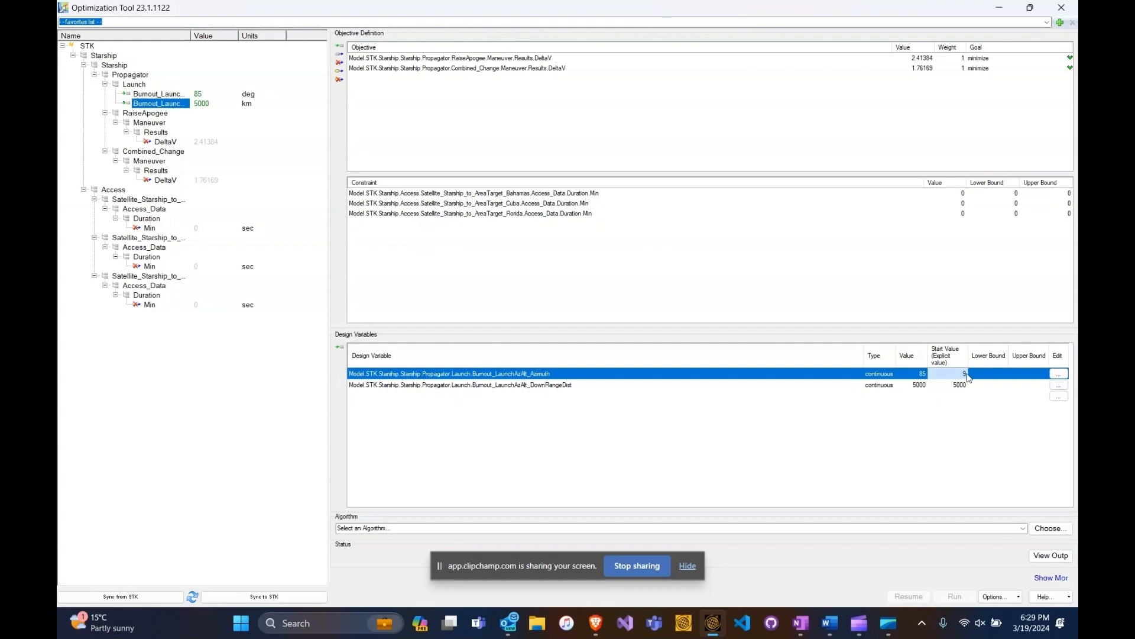
type("2")
left_click(954, 385)
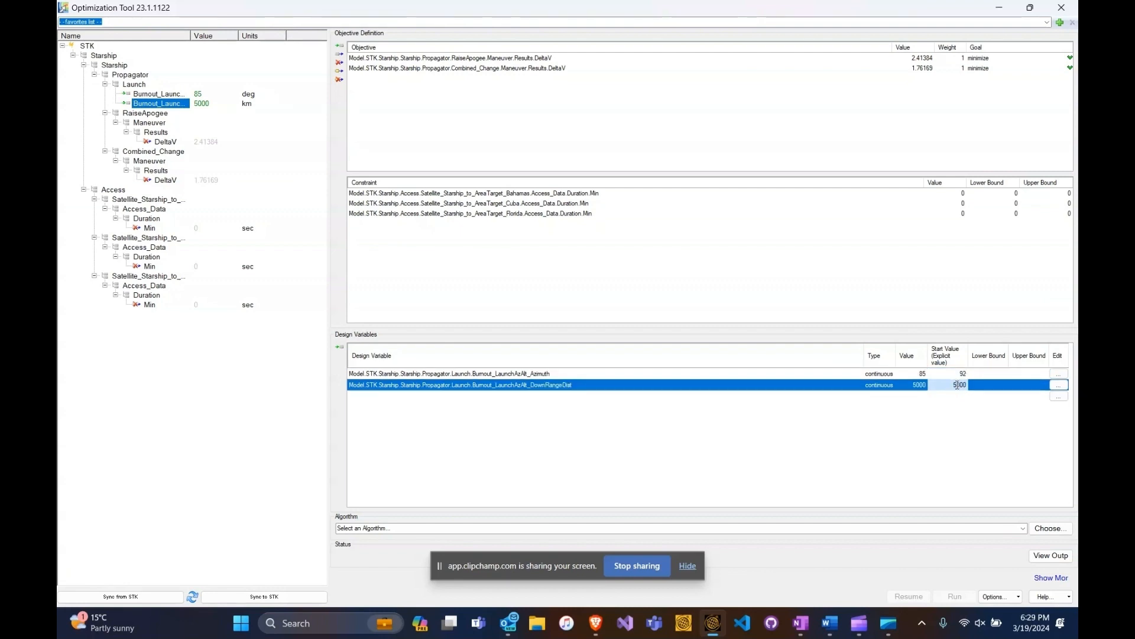
- Bound the downrange distance between 3000 and 5000 and the launch azimuth between 92 and 97
left_click(996, 391)
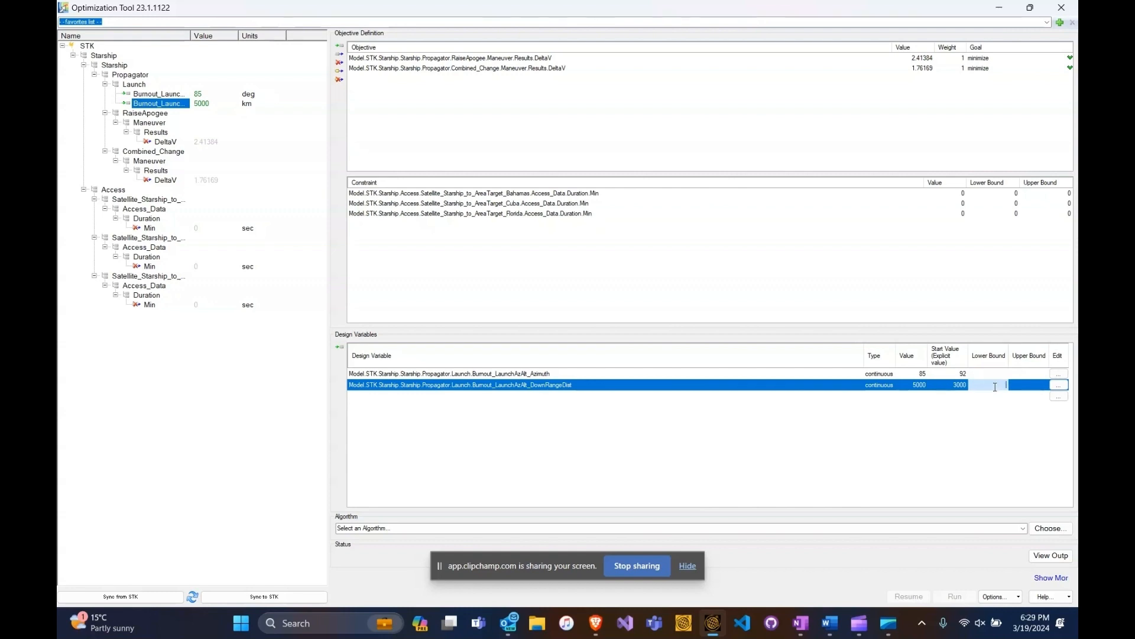
type("30")
key("Tab")
type("5000")
left_click(985, 372)
type("92")
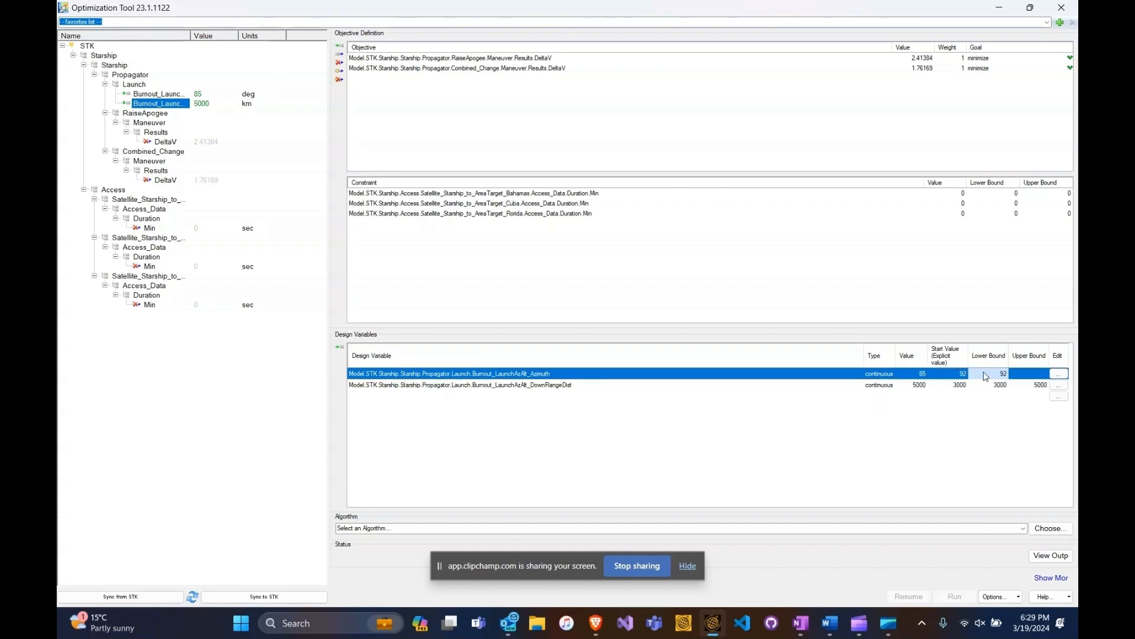
left_click(1023, 375)
type("97")
- Choose the Design Explorer algorithm through the selection wizard, keeping its default answers and objective weights of 1
left_click(1051, 531)
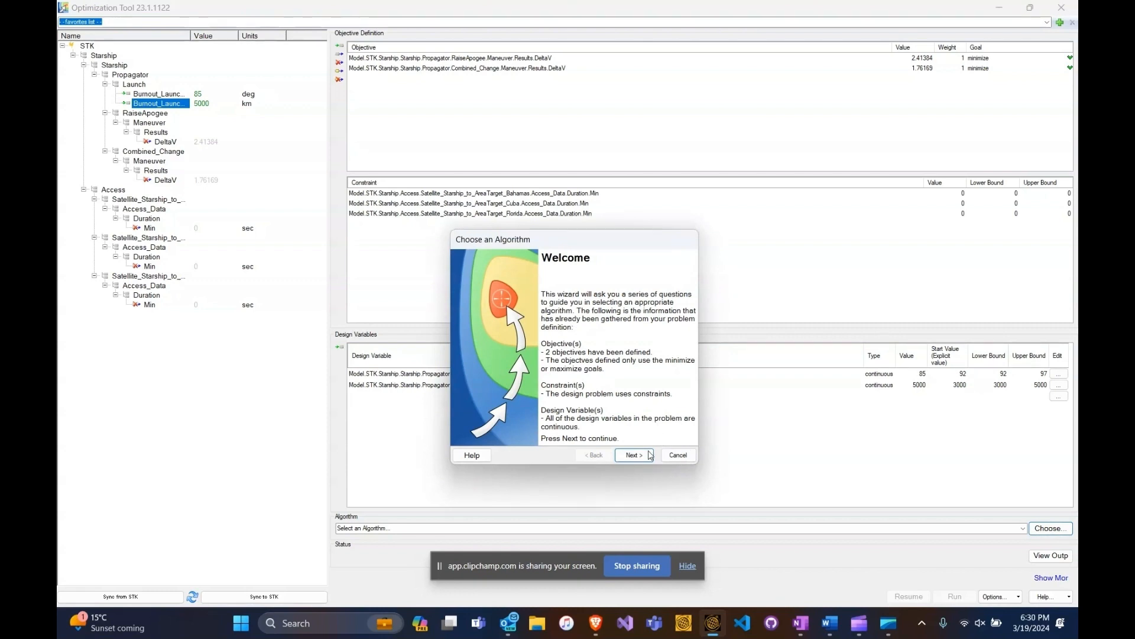
left_click(635, 456)
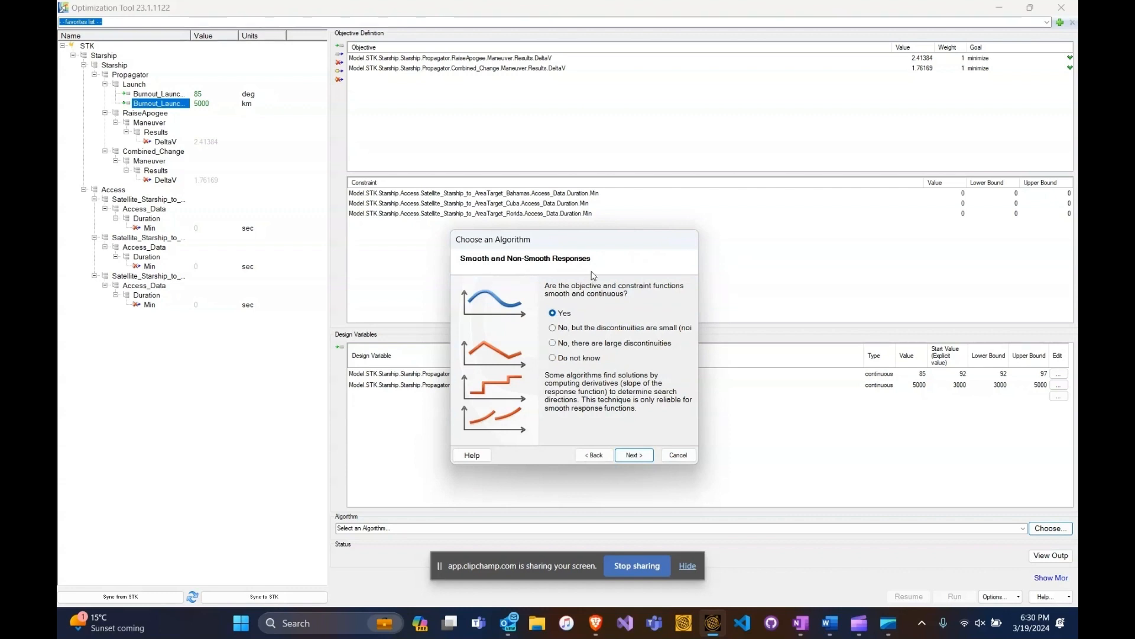
left_click(634, 455)
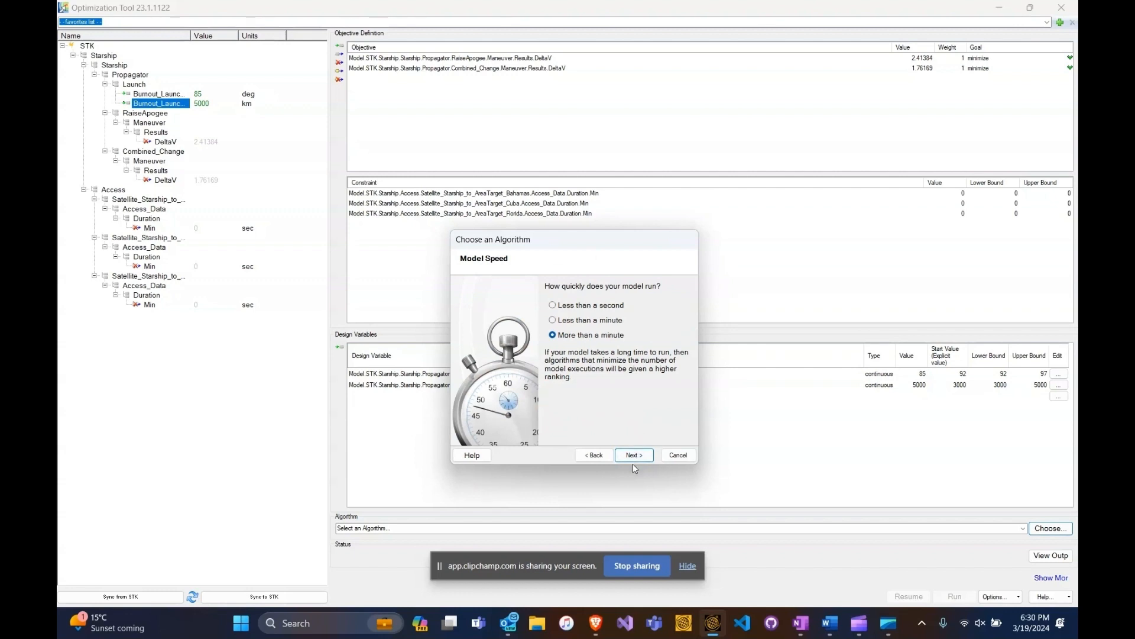
left_click(634, 455)
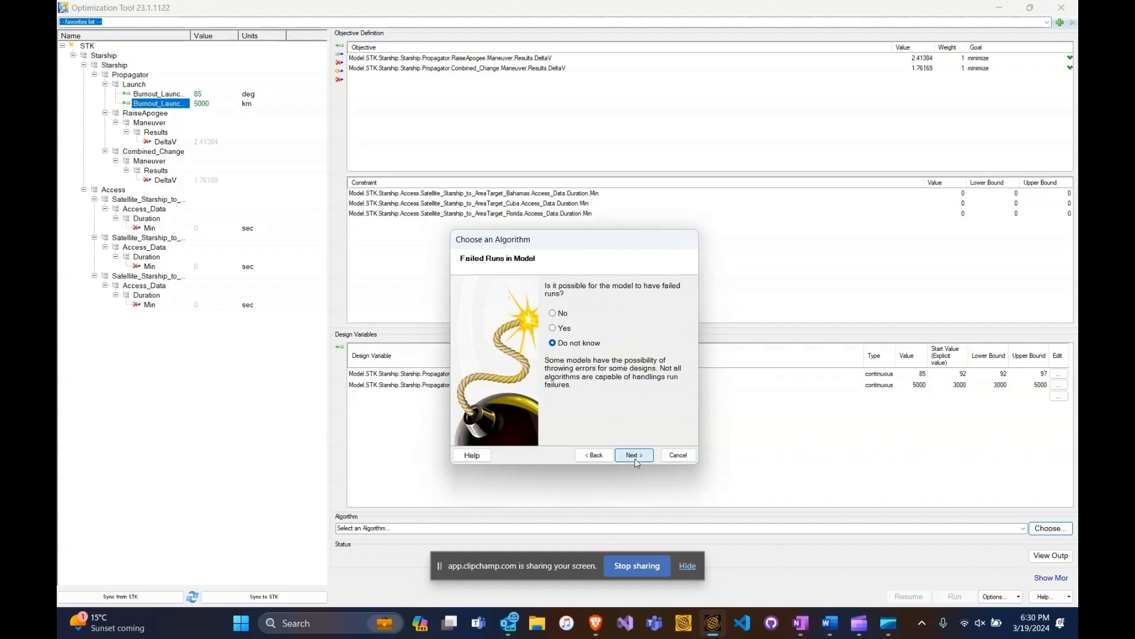
left_click(636, 459)
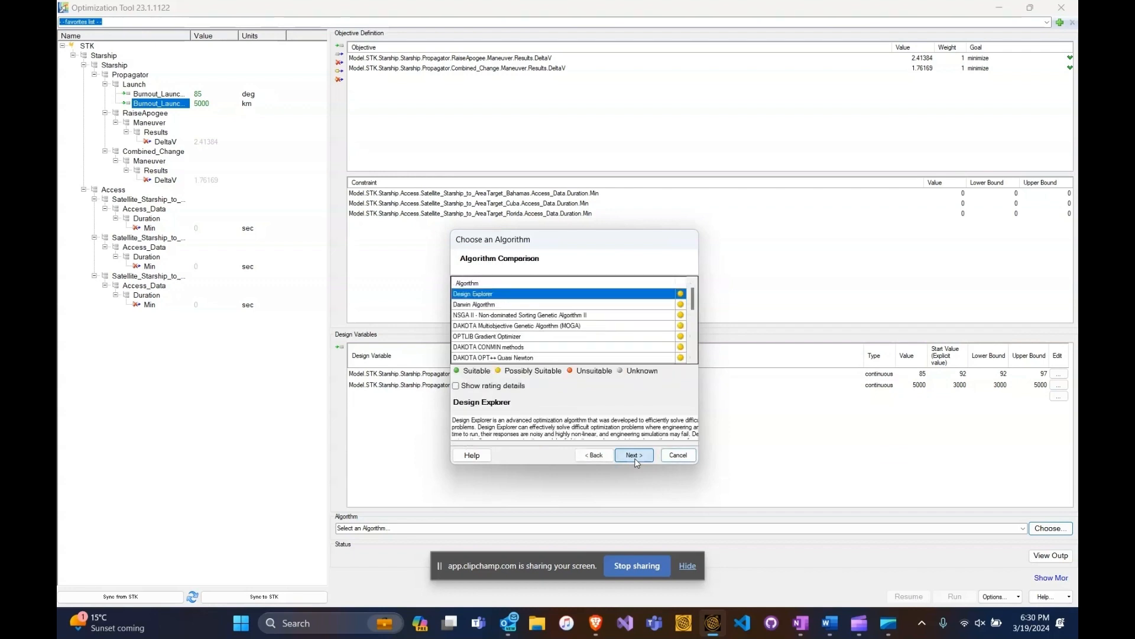
left_click(635, 460)
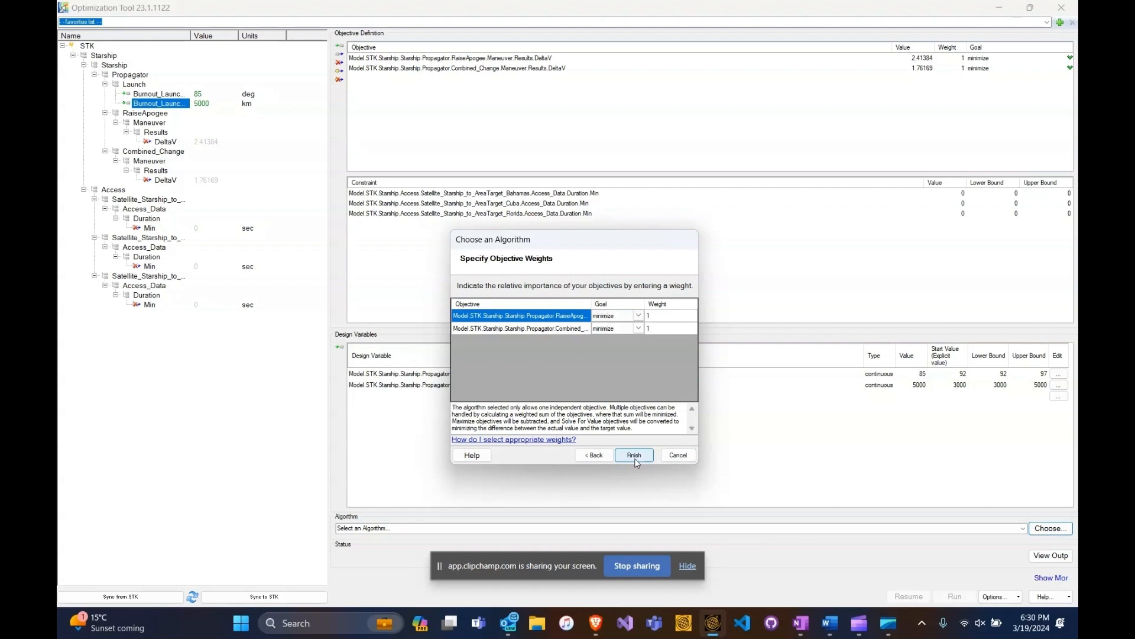
left_click(634, 455)
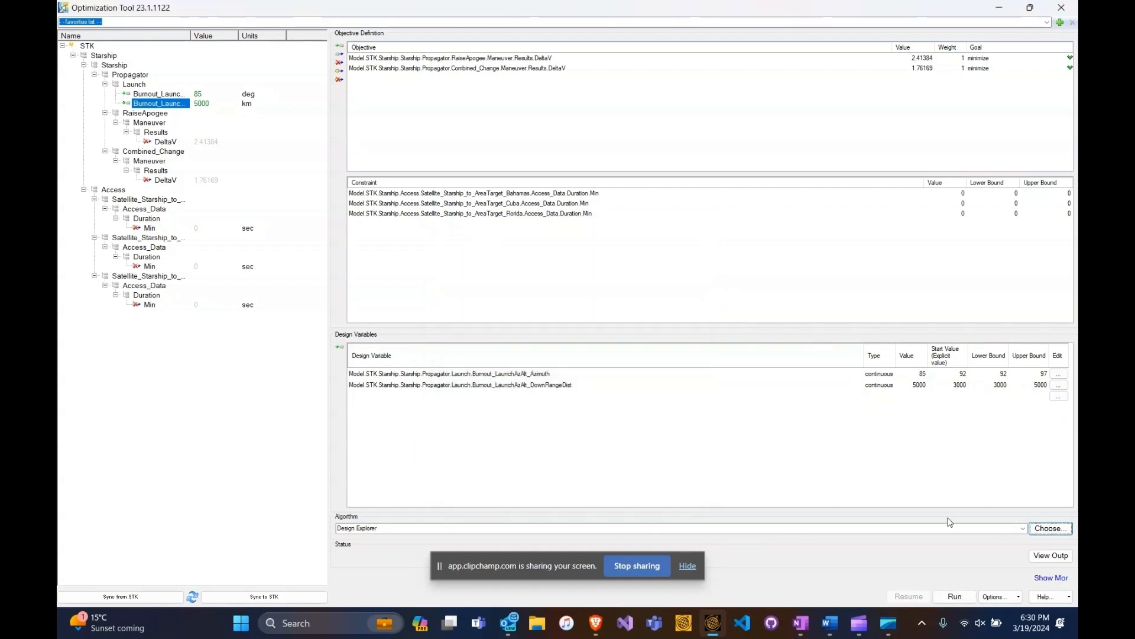
- Run the optimization and examine the Best Design results, widening the results window to show the value columns
left_click(955, 597)
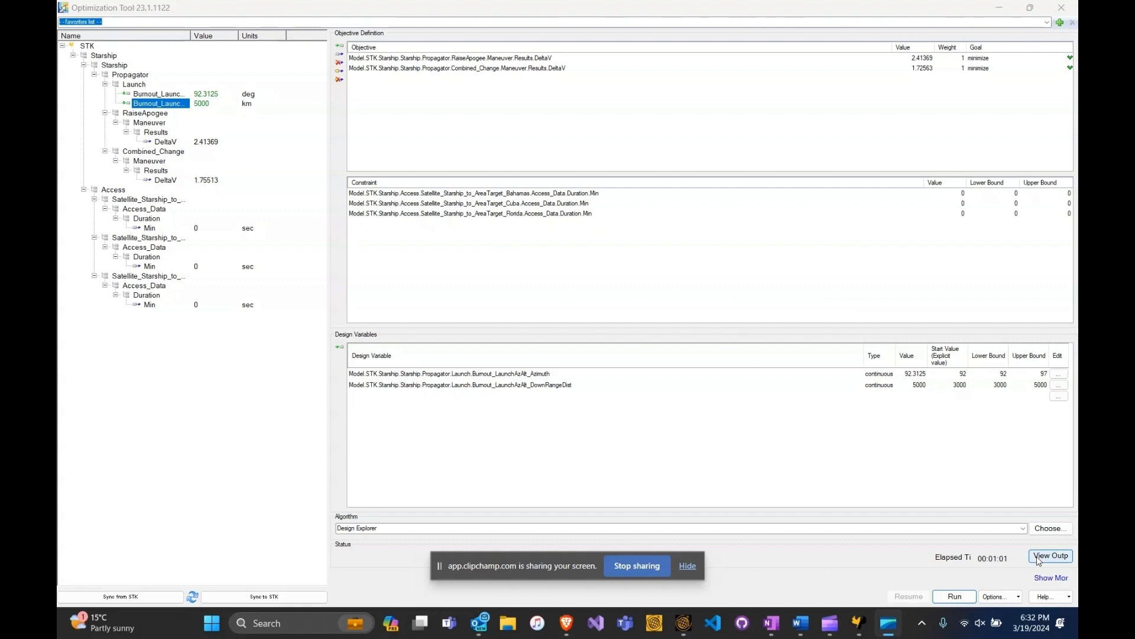
left_click(1052, 556)
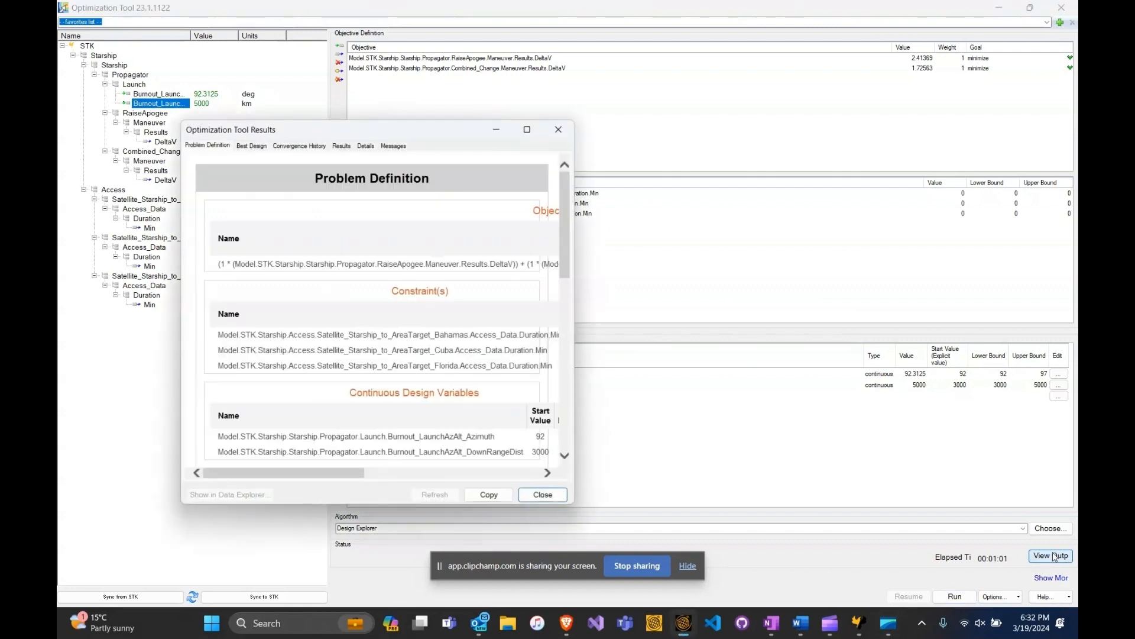
left_click(251, 148)
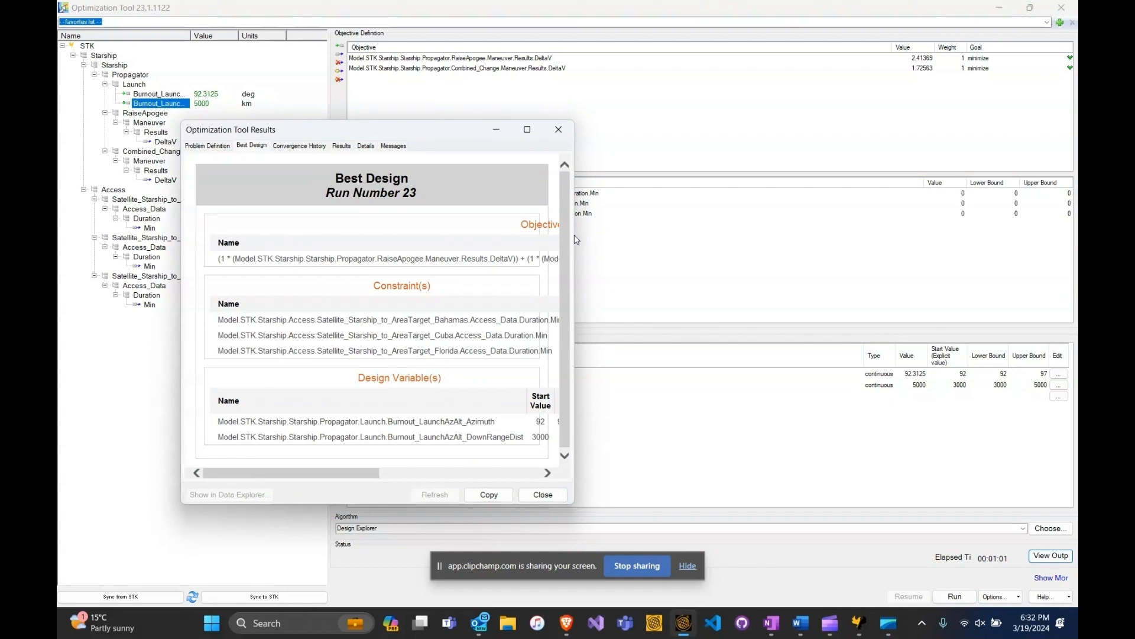
left_click_drag(574, 236, 1000, 267)
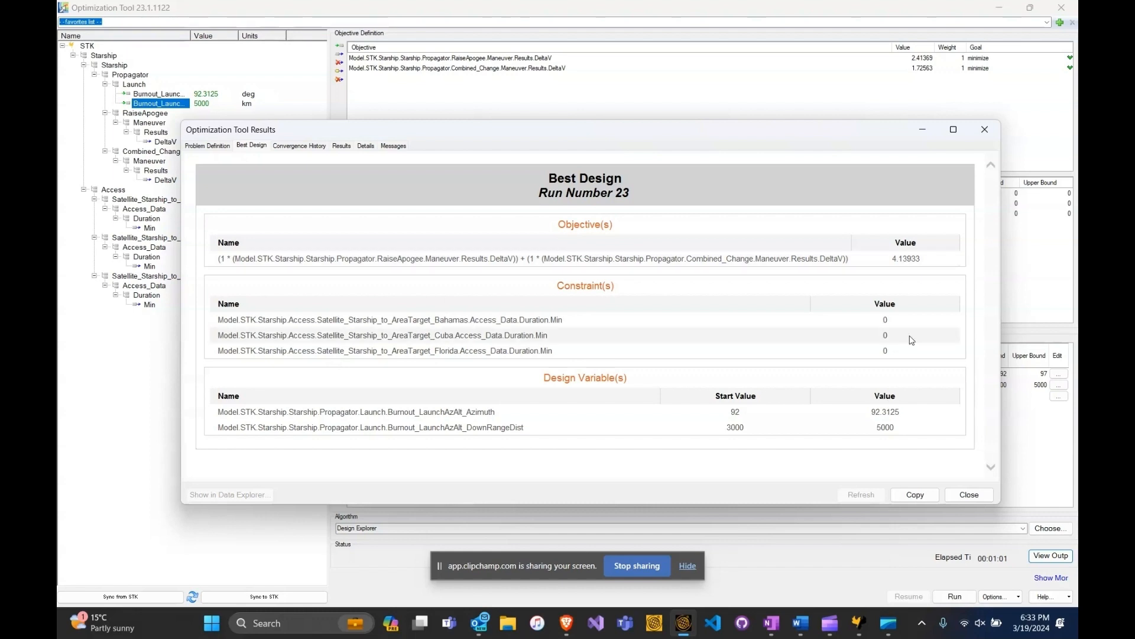
left_click_drag(871, 416, 889, 423)
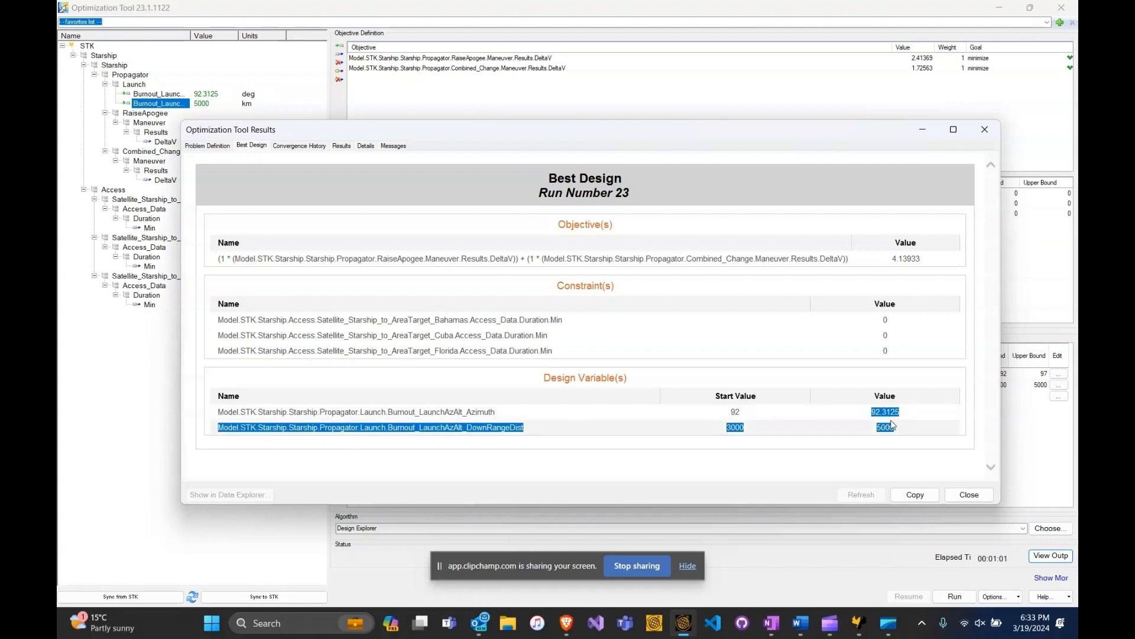
left_click(888, 423)
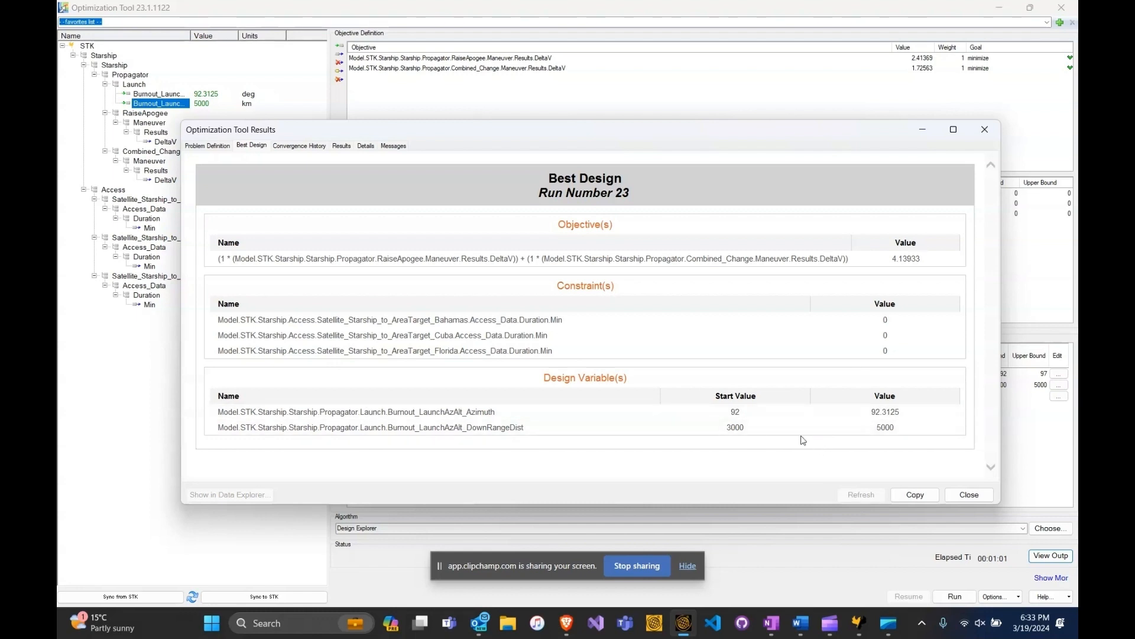
- Close the optimization results, sync the optimized values to STK and minimize the Optimization Tool
left_click(639, 572)
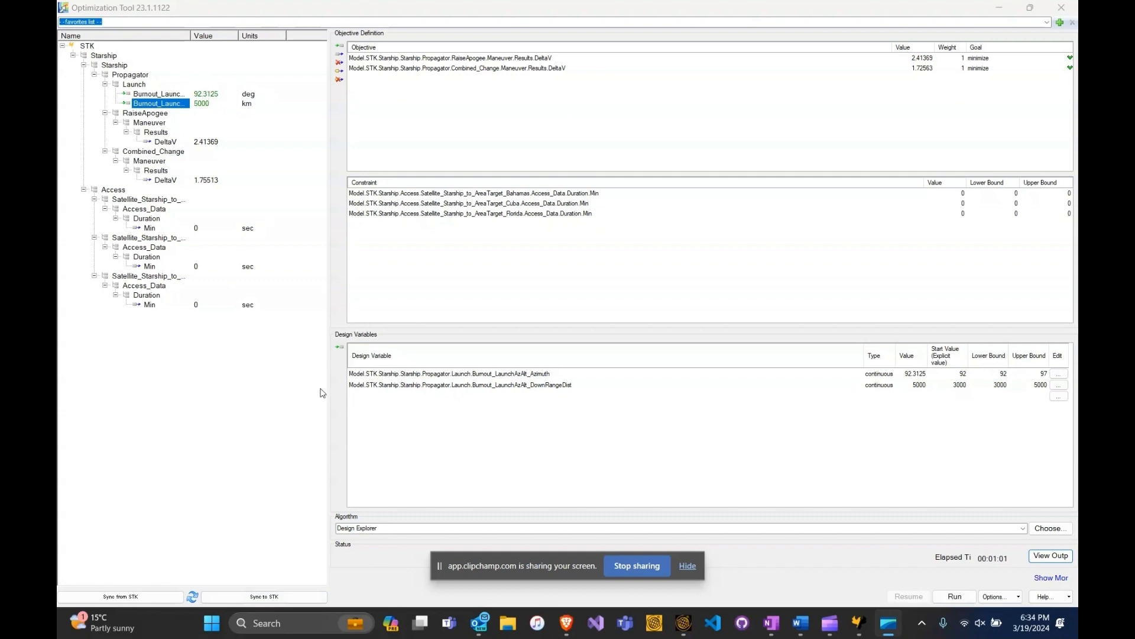
left_click(290, 599)
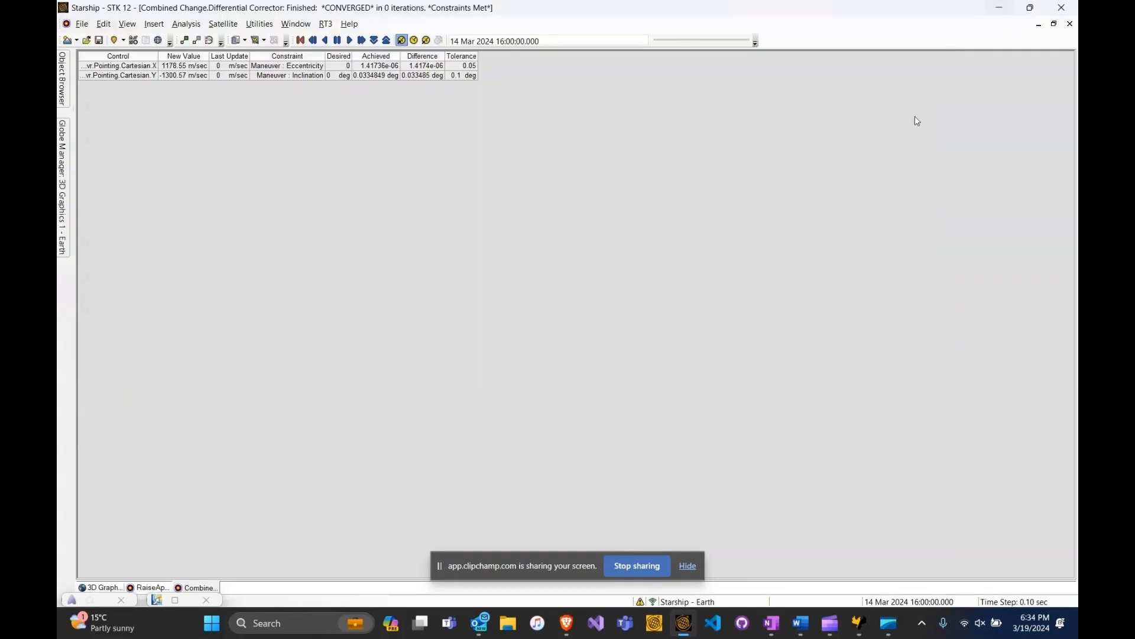
left_click(999, 7)
- Close the RaiseApogee and Combined Change differential corrector status windows
right_click(139, 585)
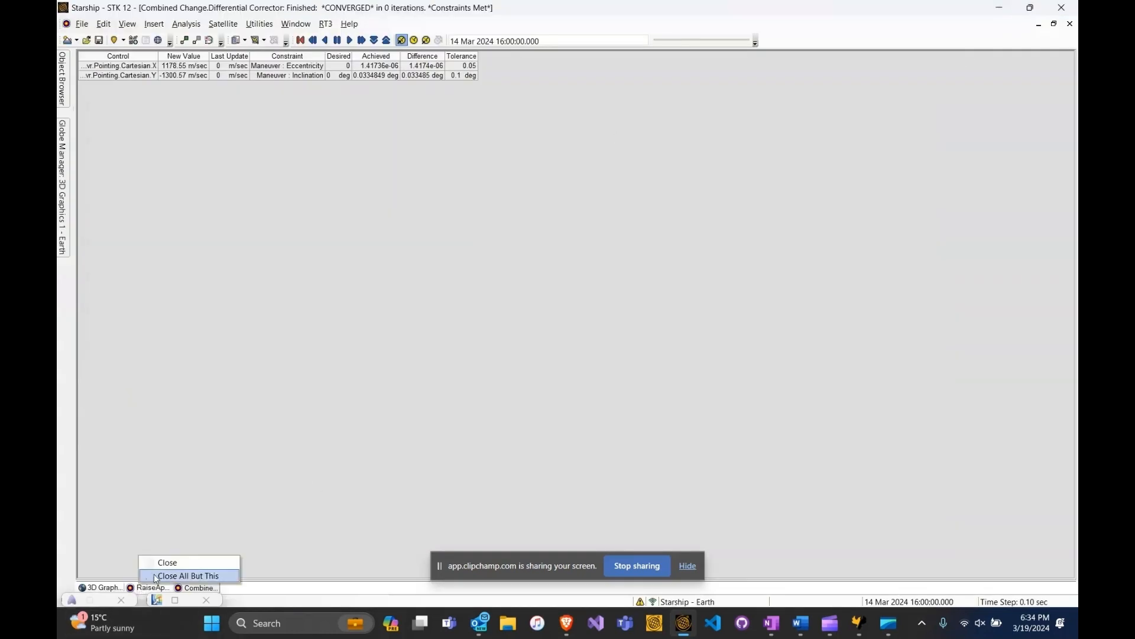
left_click(163, 562)
right_click(152, 592)
left_click(169, 567)
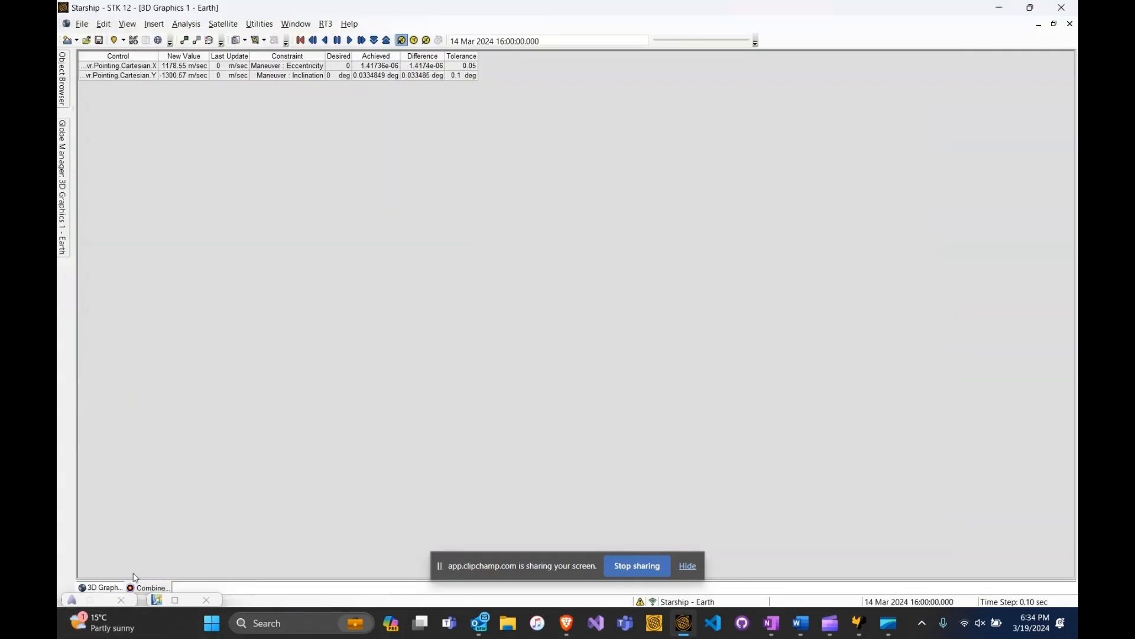
- Open Starship's orbit properties and inspect the Launch segment's burnout settings
left_click(62, 77)
left_click(152, 148)
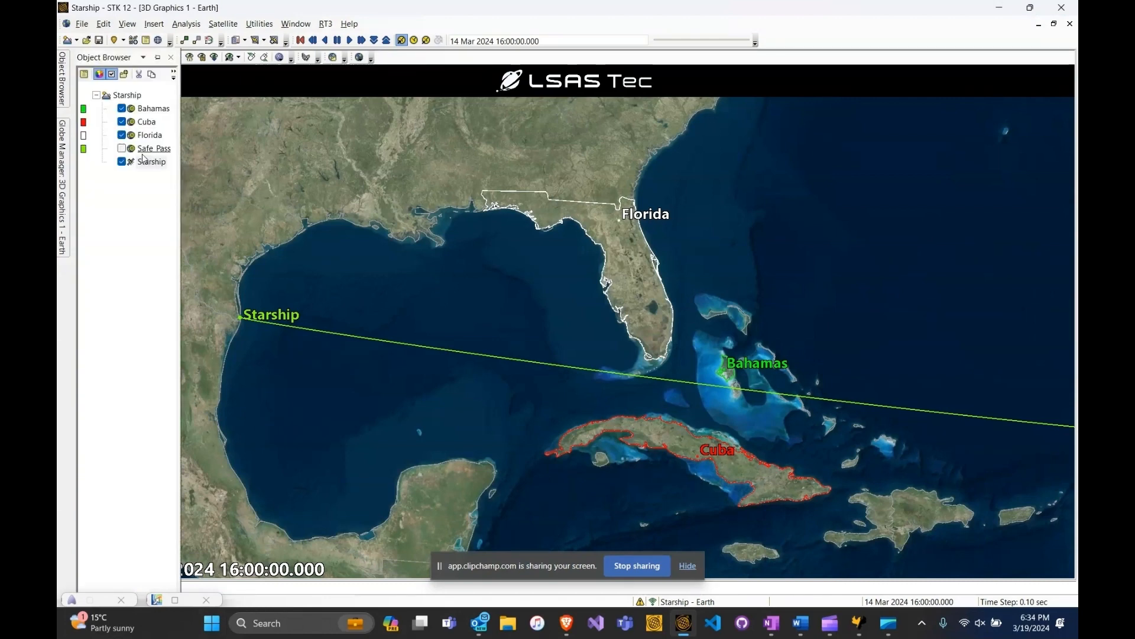
double_click(147, 163)
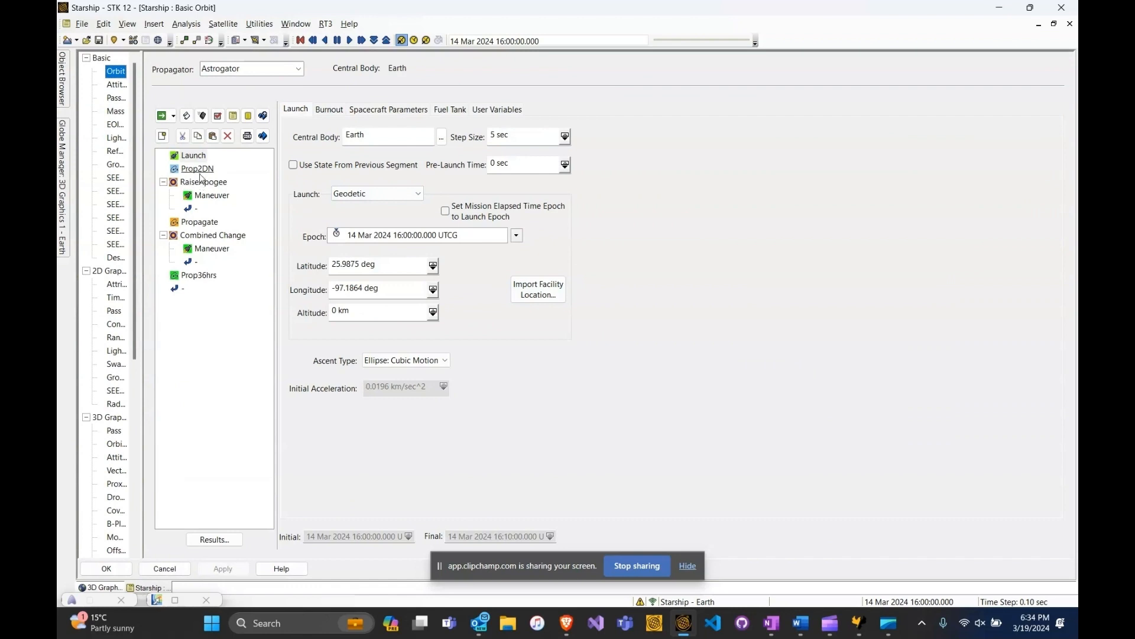
left_click(328, 108)
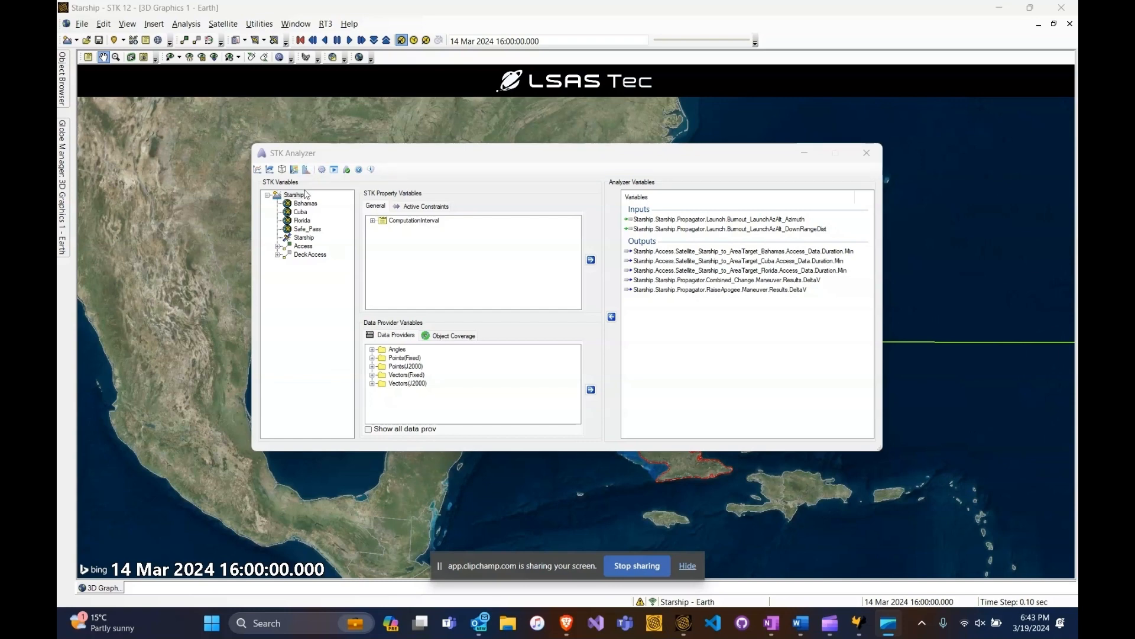
- Open the Probabilistic Analysis Tool and add the launch azimuth as a normally distributed design variable with a 0.001% standard deviation
left_click(307, 170)
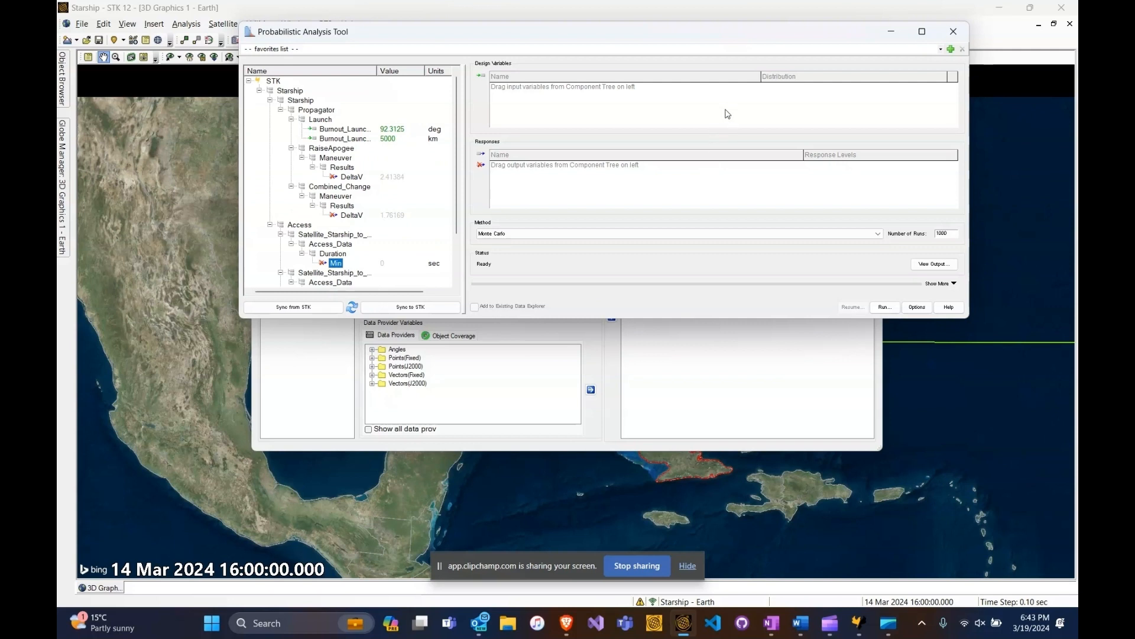
left_click_drag(358, 133, 609, 142)
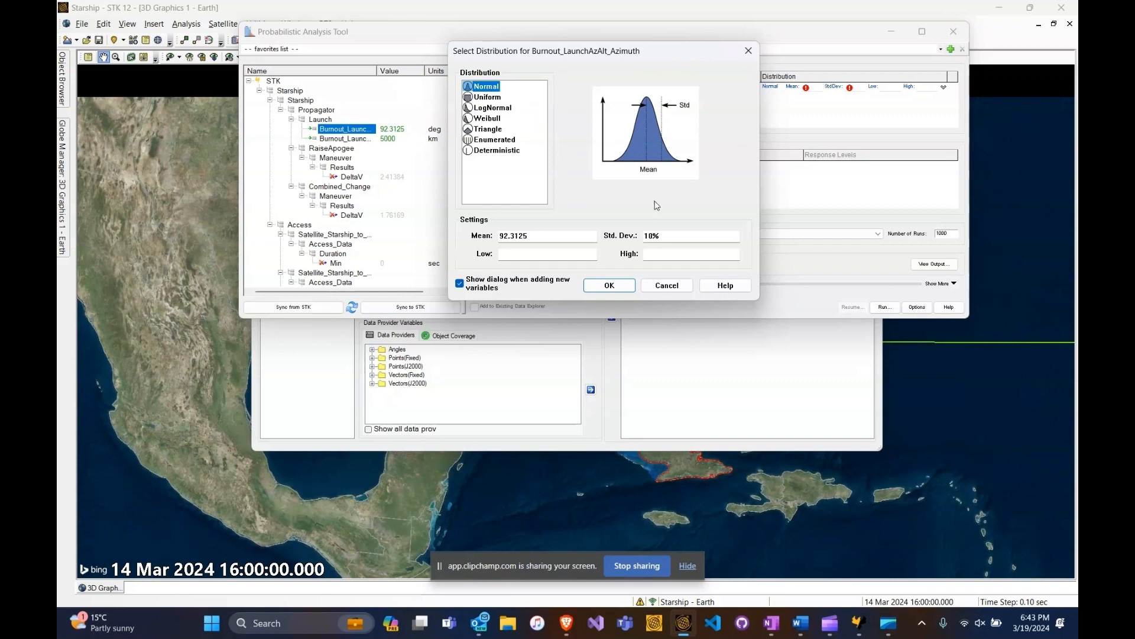
left_click(647, 235)
key("BackSpace")
type("0.001")
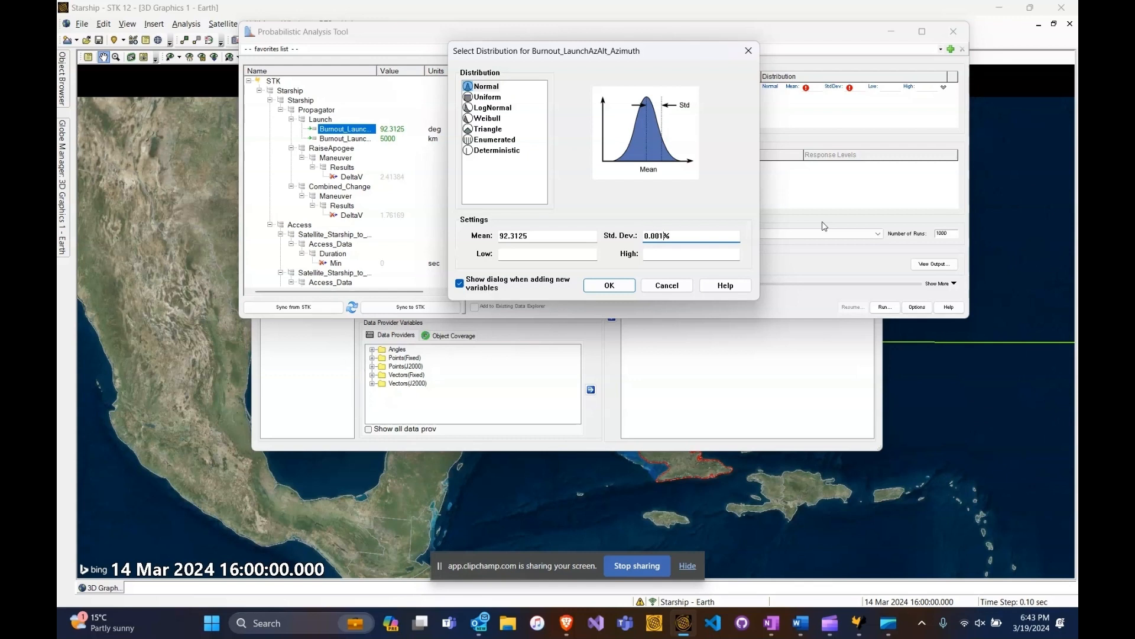
left_click(618, 285)
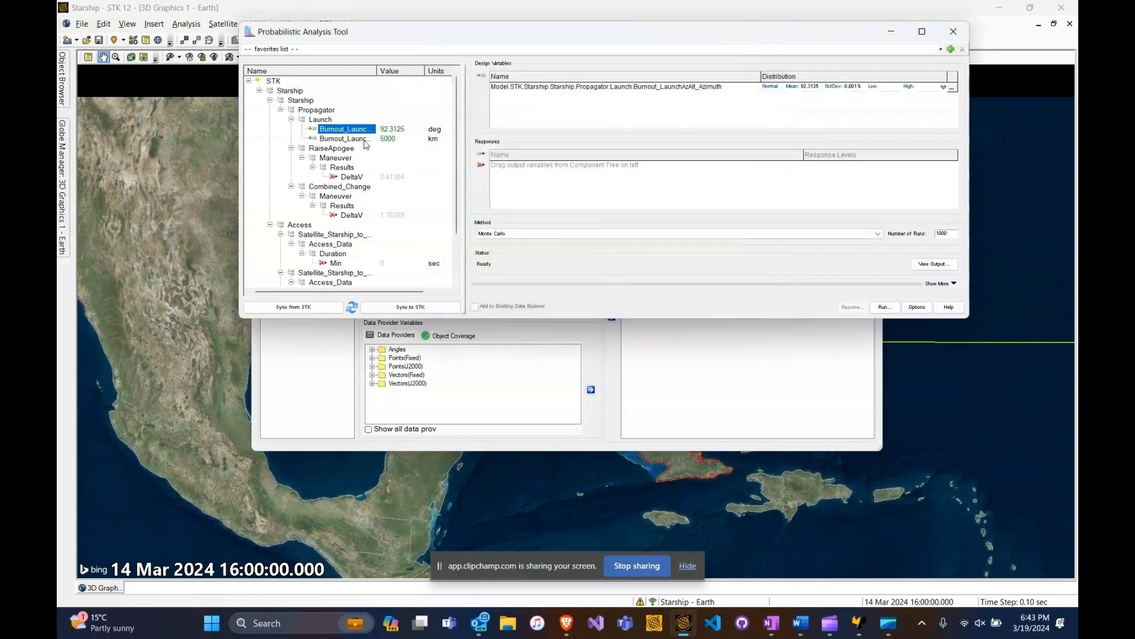
- Add the launch downrange distance as a normally distributed design variable with a 0.001% standard deviation
left_click(365, 140)
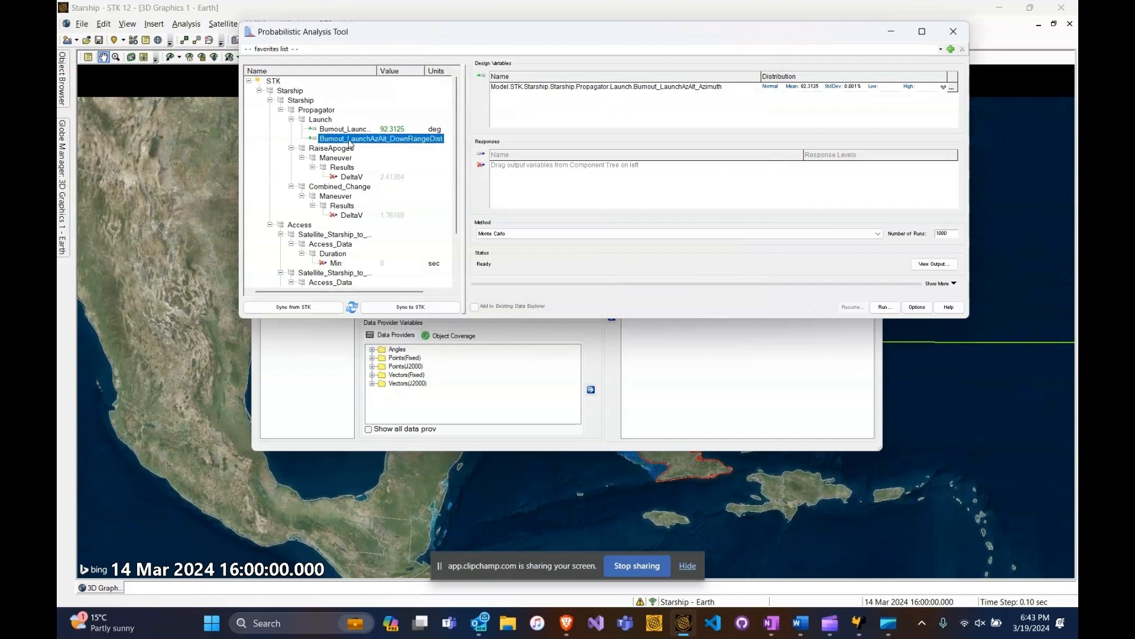
left_click_drag(349, 144, 535, 109)
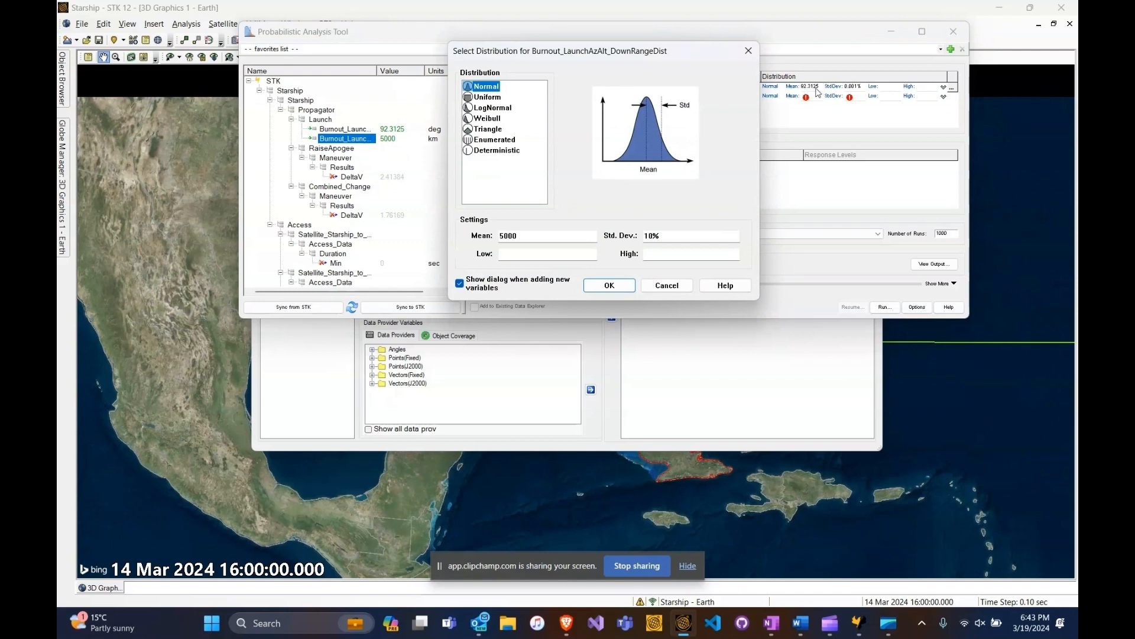
left_click(648, 235)
key("BackSpace")
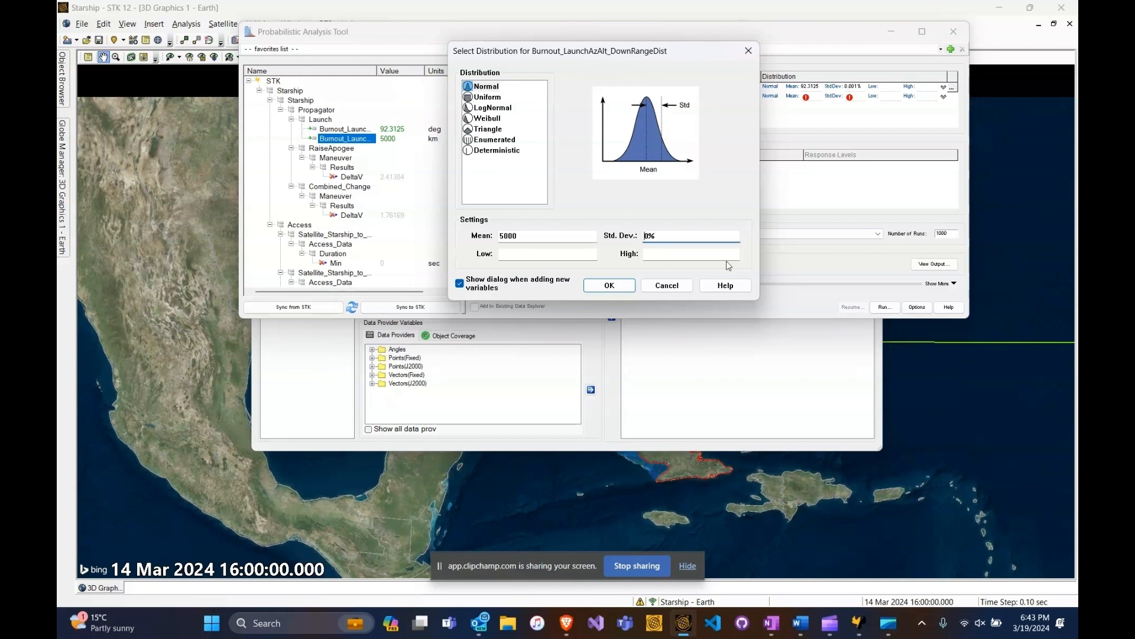
type("0.001")
left_click(610, 287)
- Add the RaiseApogee and Combined_Change DeltaV results and the three area targets' minimum access durations as responses
left_click(350, 176)
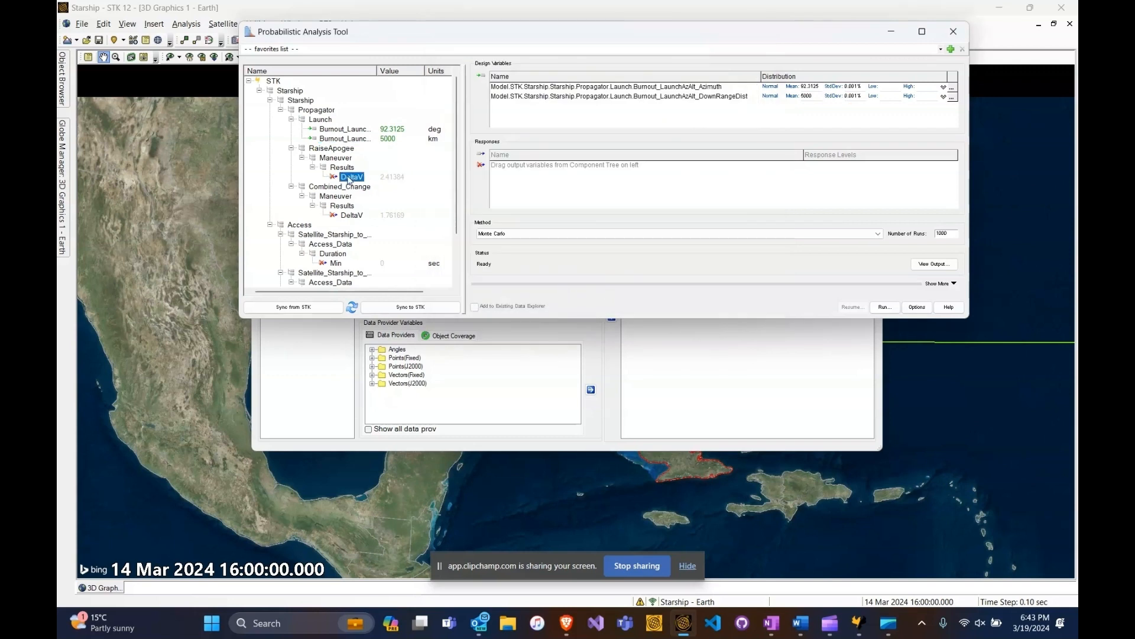
left_click(353, 215, "ctrl")
scroll(348, 225, "down", 2)
scroll(348, 225, "down", 1)
left_click(336, 206, "ctrl")
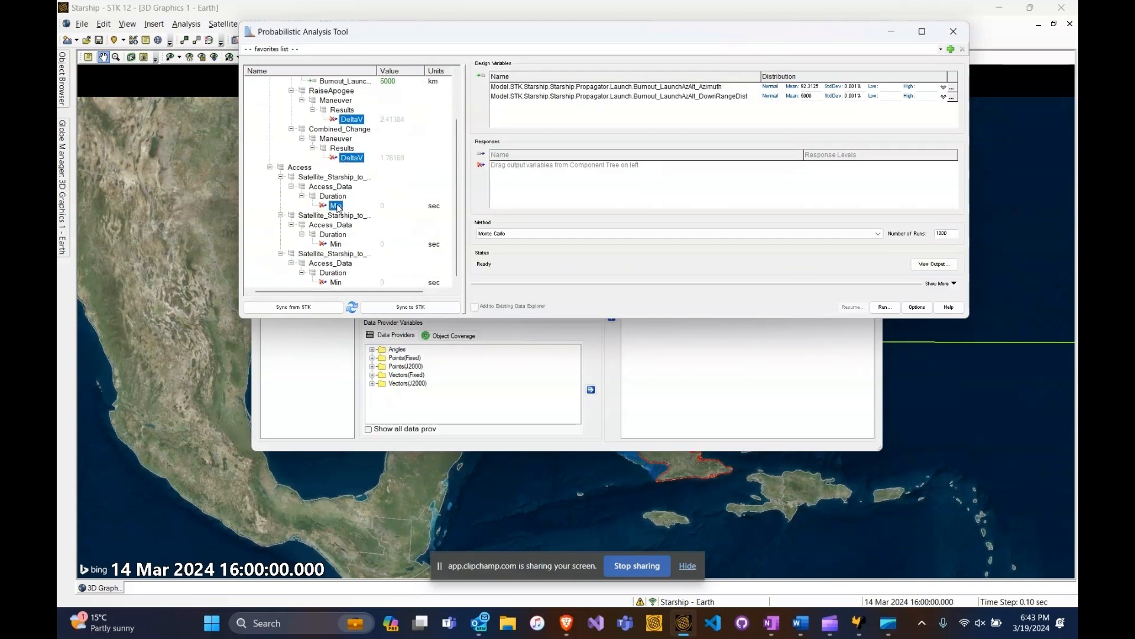
left_click(337, 243, "ctrl")
left_click(336, 282, "ctrl")
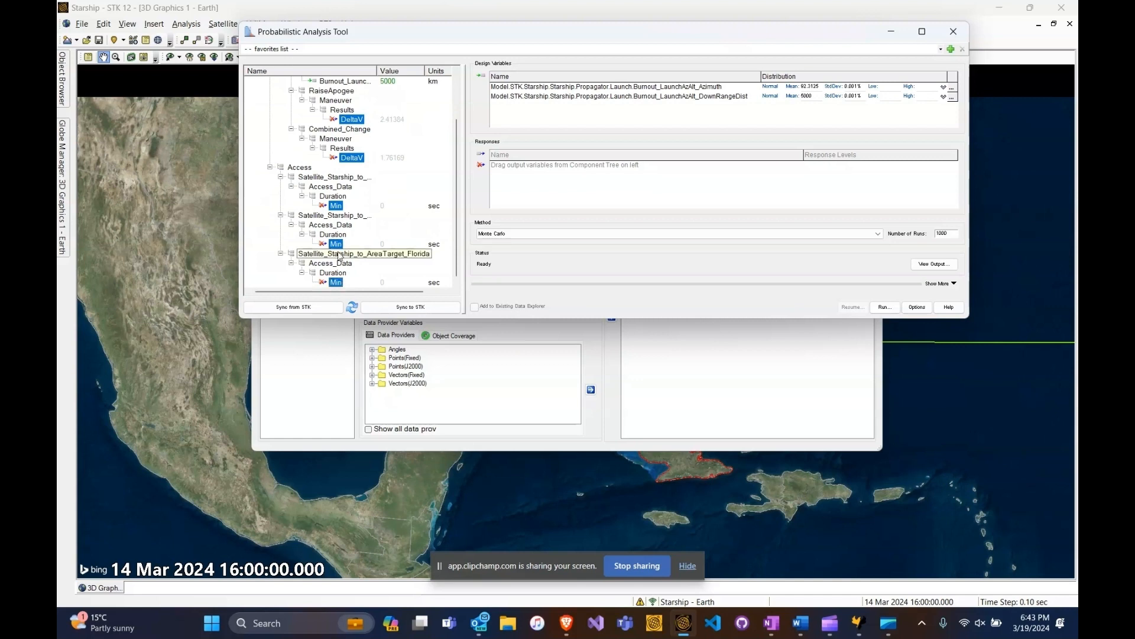
left_click_drag(337, 245, 521, 177)
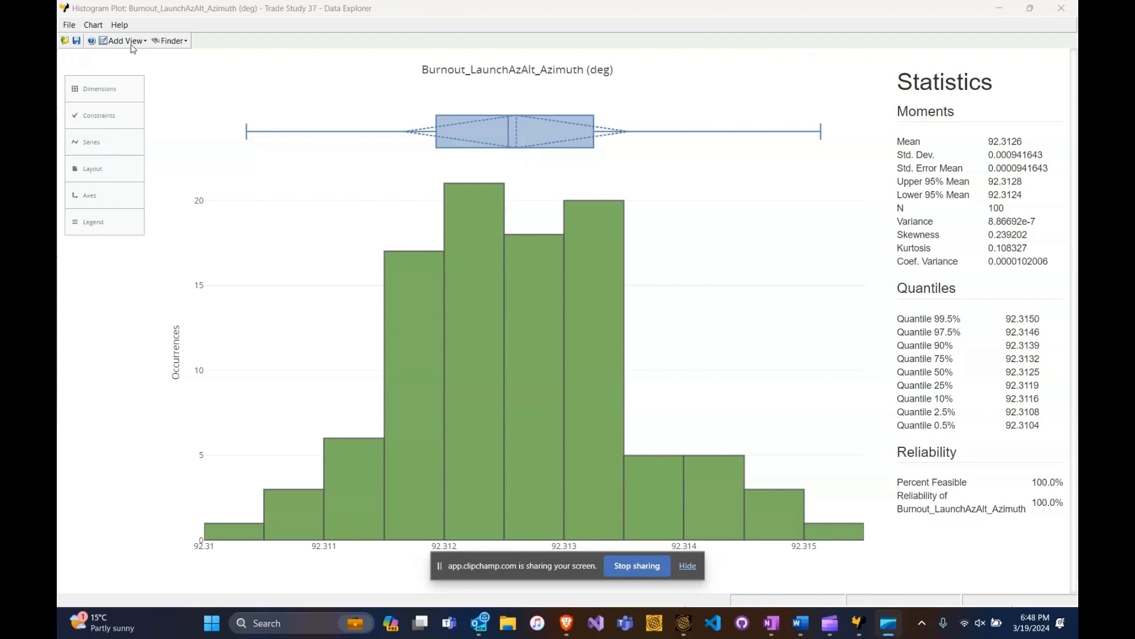
- Change the histogram's x dimension to the launch downrange distance
left_click(125, 90)
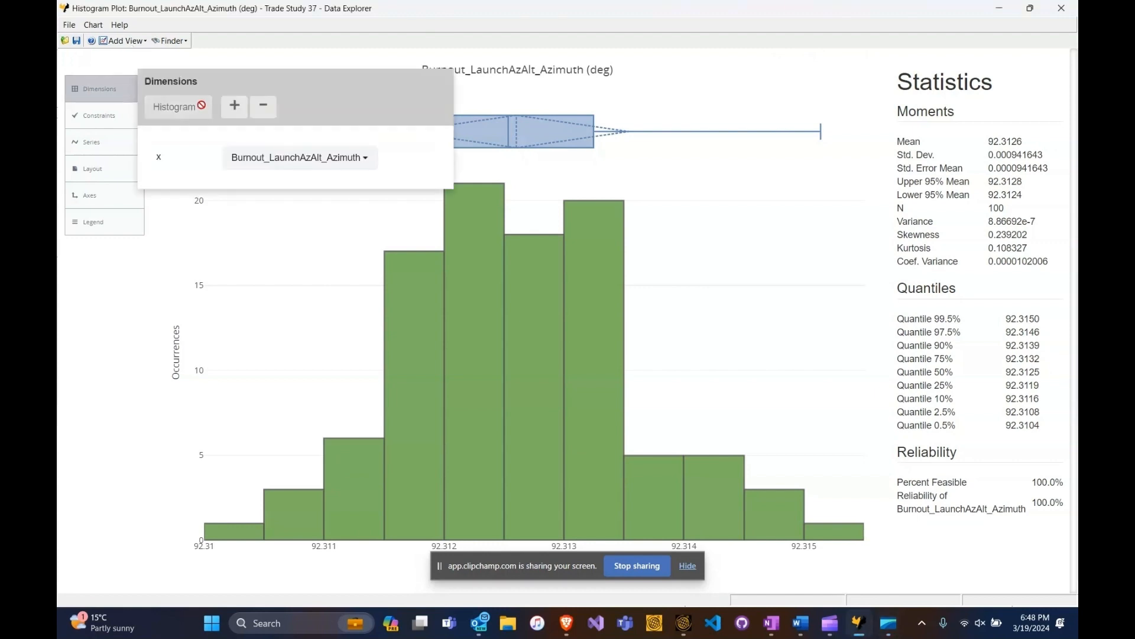
left_click(276, 170)
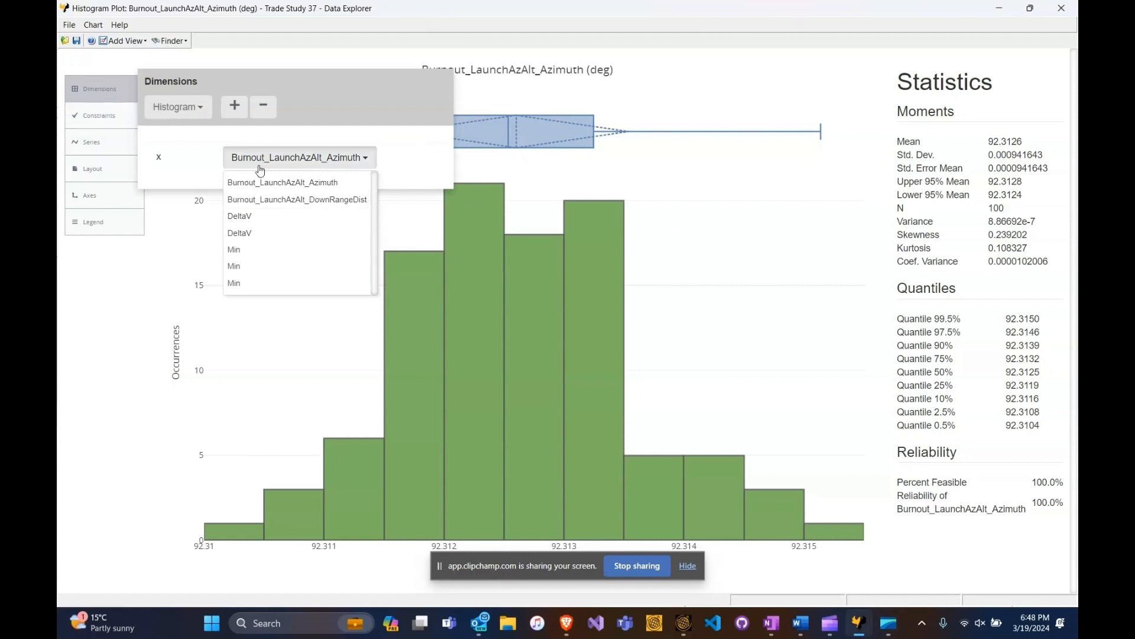
left_click(317, 201)
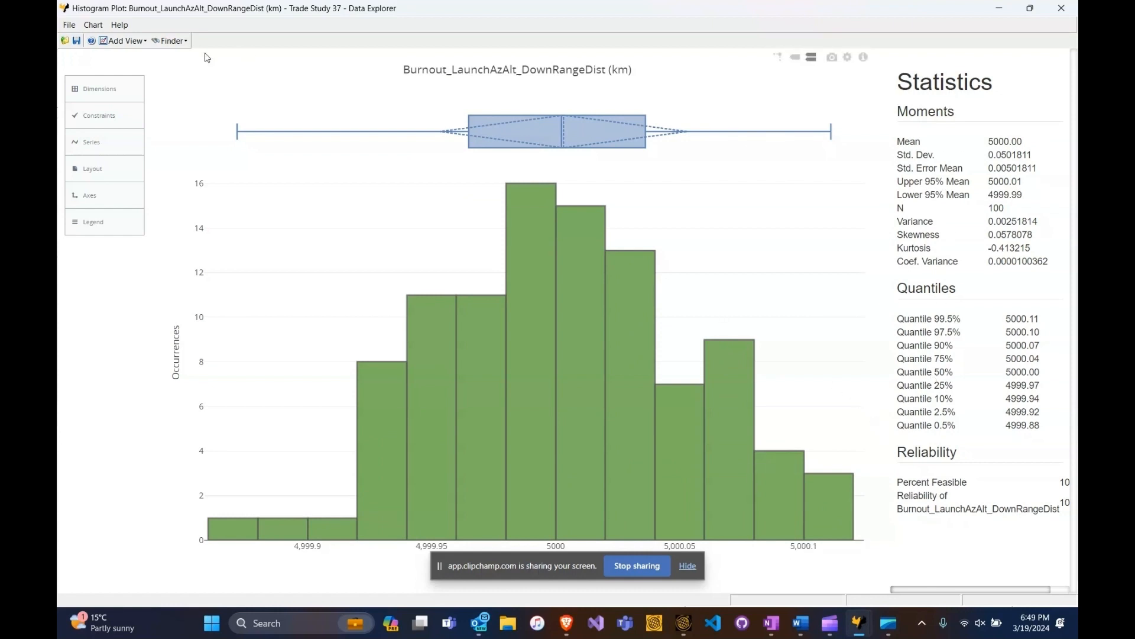
- Add a maximized Scatter Matrix view of the trade study and inspect individual design points' DeltaV and access duration values
left_click(129, 46)
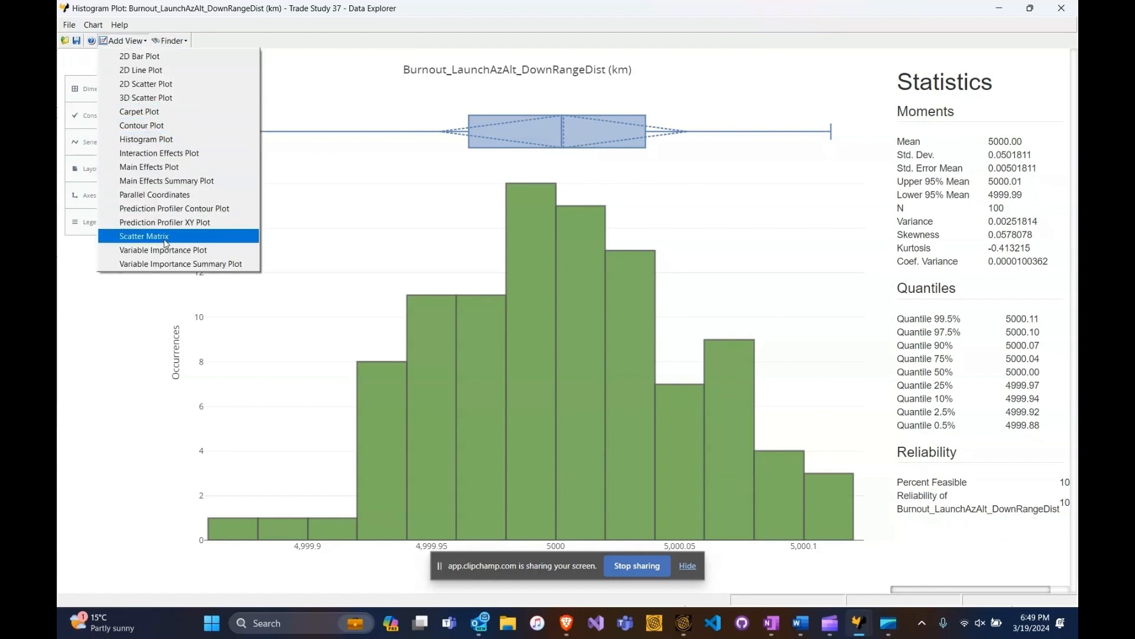
left_click(144, 236)
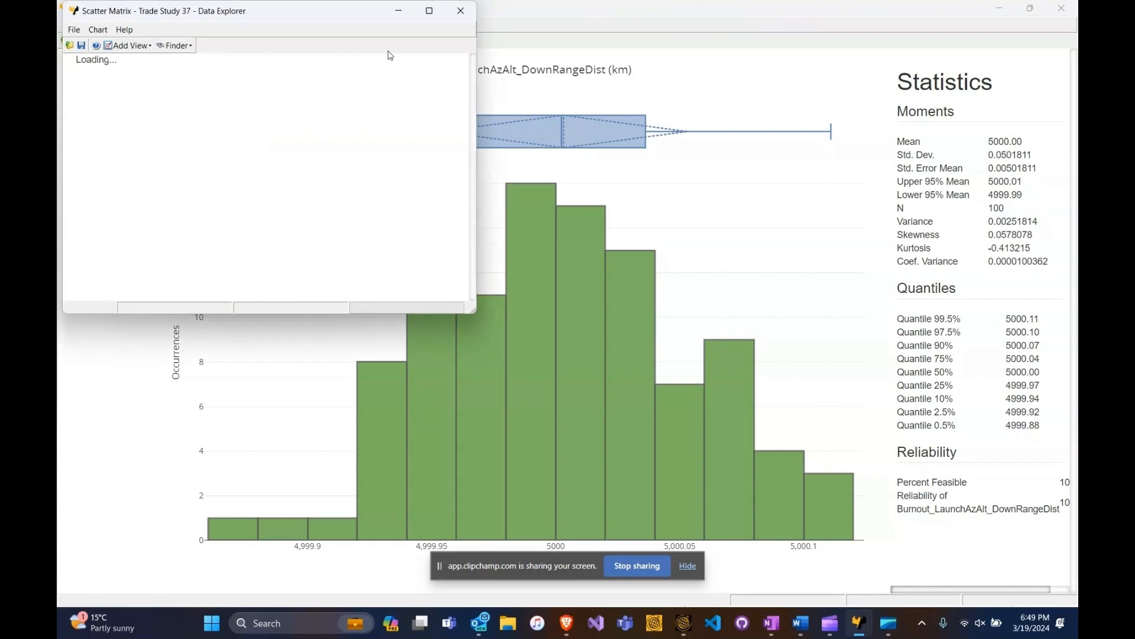
left_click(429, 10)
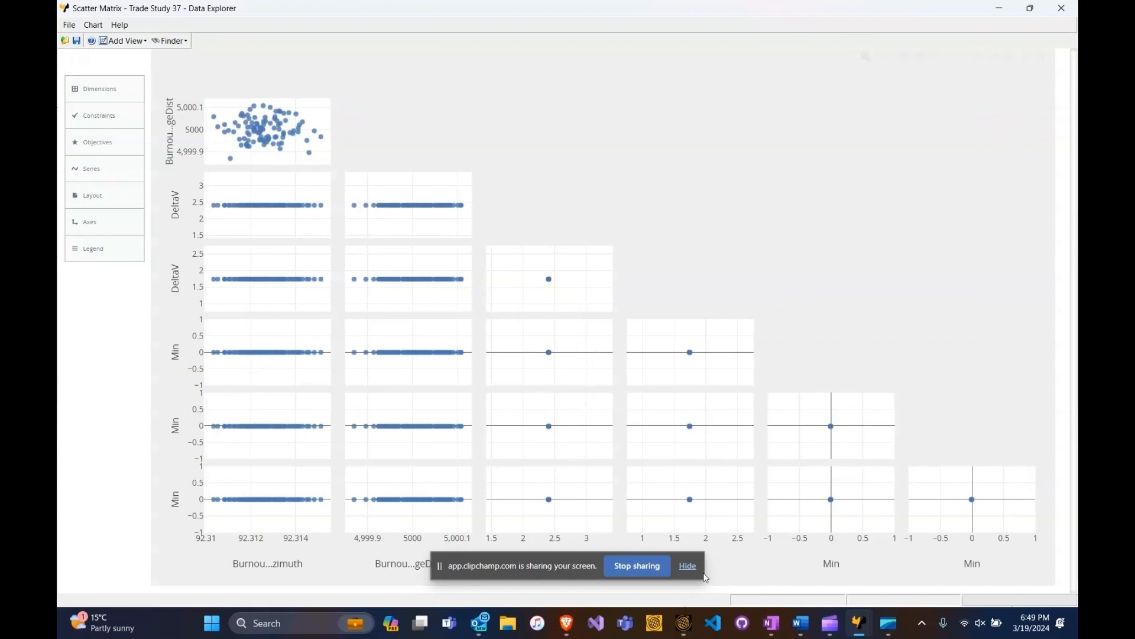
left_click(688, 565)
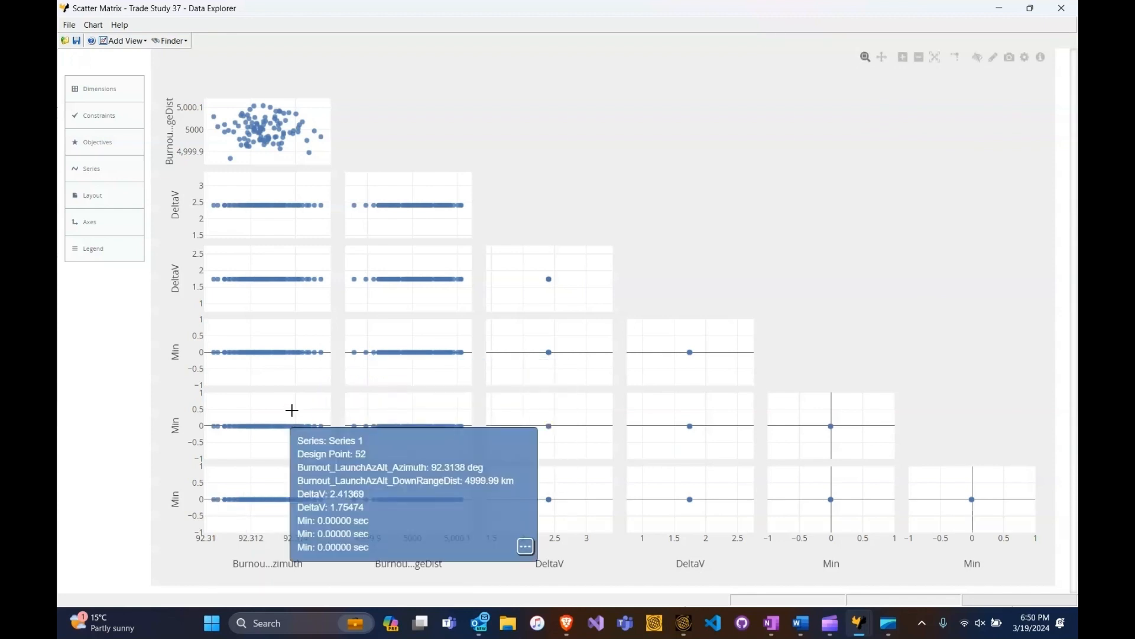
mouse_move(318, 352)
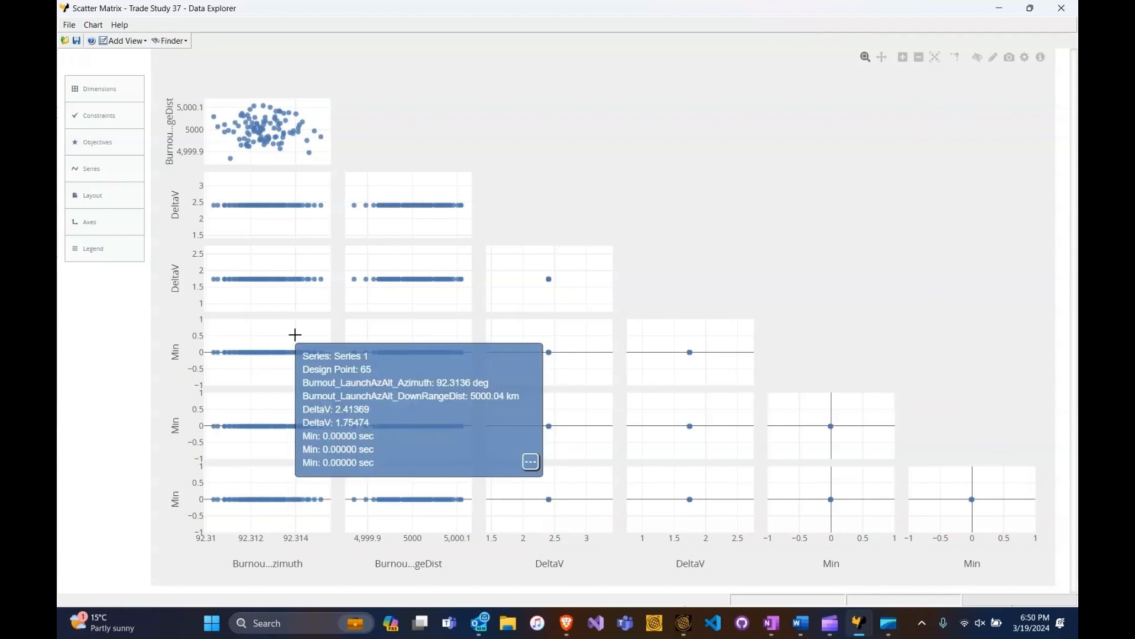
mouse_move(280, 116)
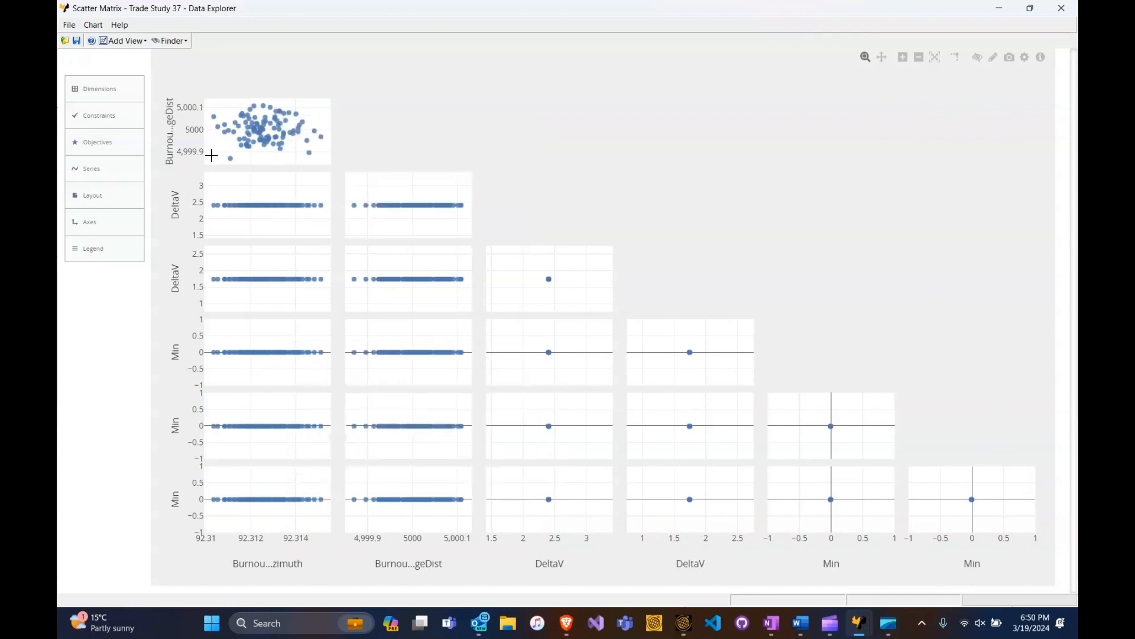
mouse_move(233, 208)
mouse_move(295, 196)
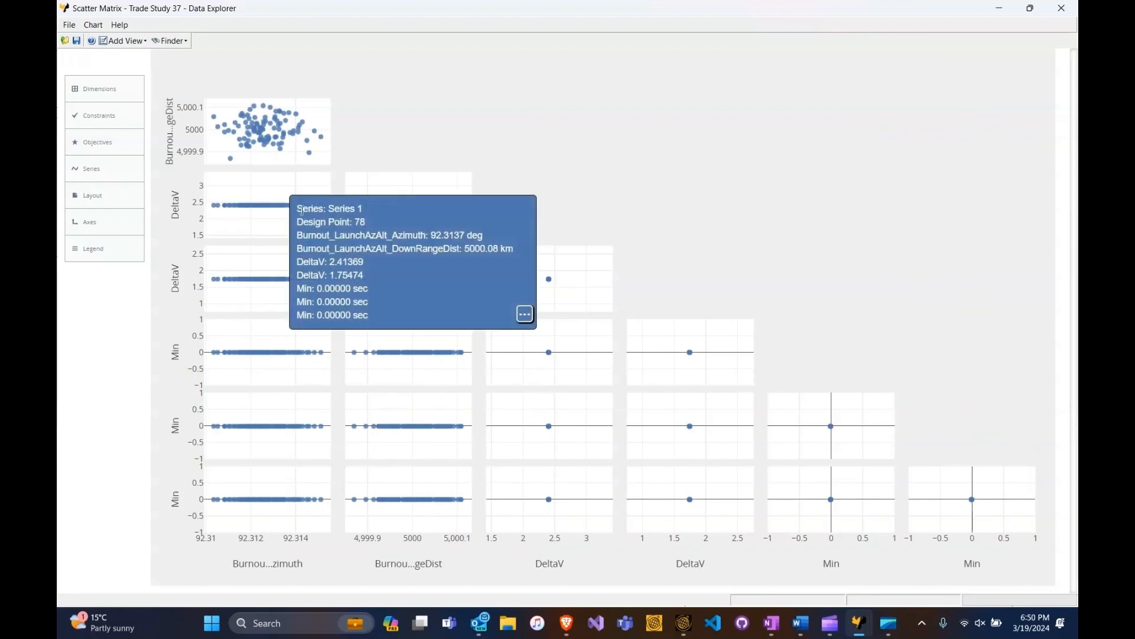
mouse_move(437, 193)
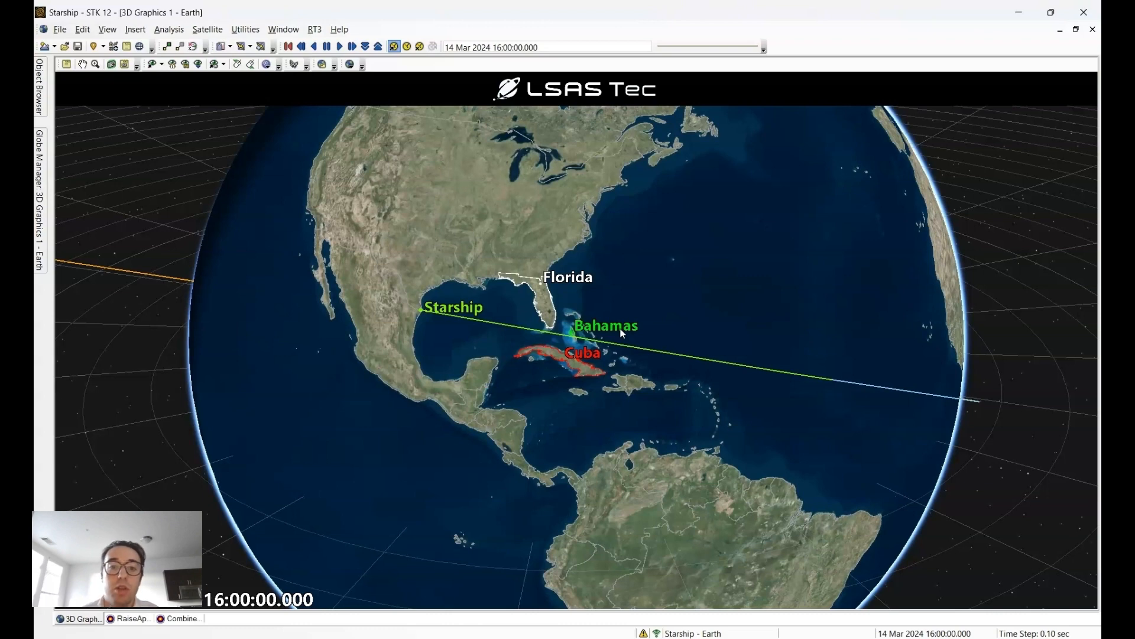
- Examine Starship's launch trajectory on the 3D globe relative to Florida, the Bahamas and Cuba, and its continuation past Africa
scroll(623, 334, "up", 3)
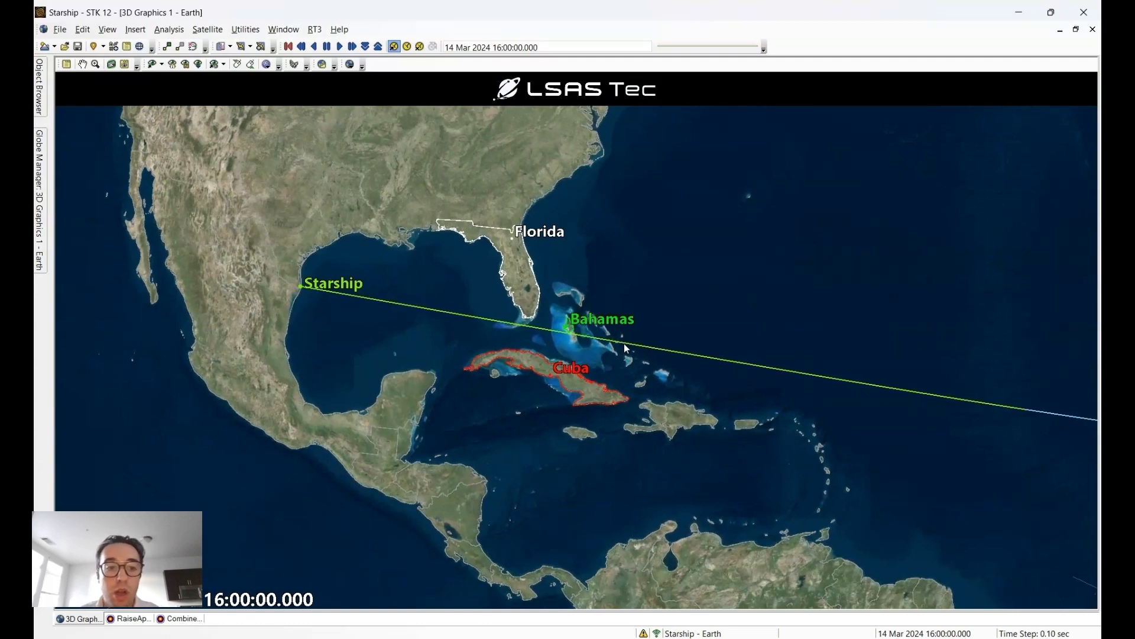
scroll(626, 349, "up", 3)
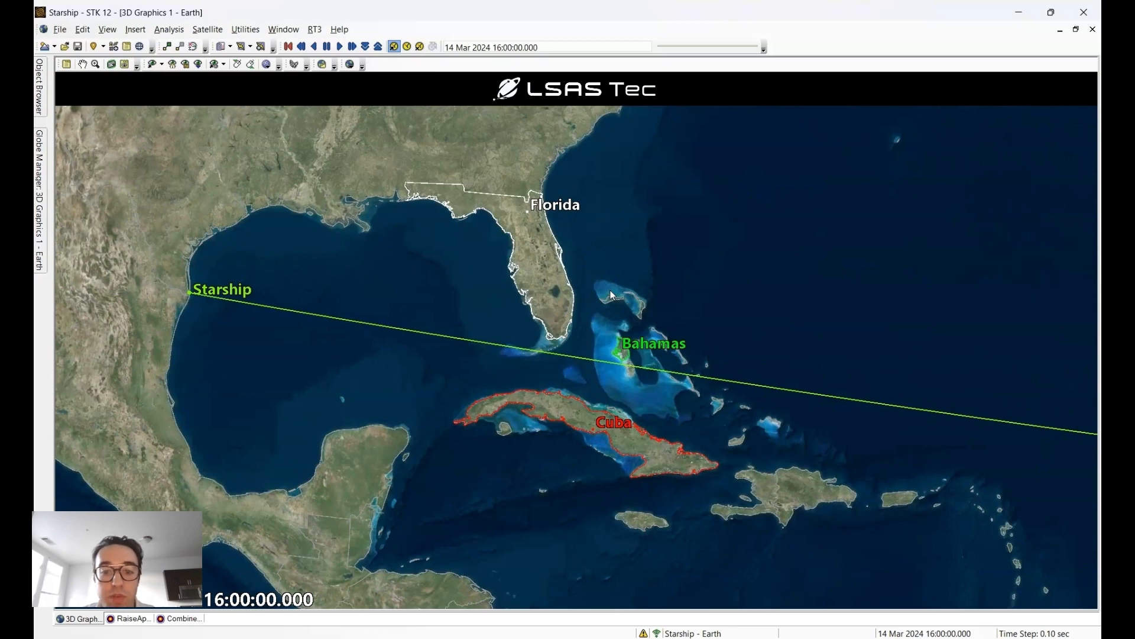
scroll(669, 430, "down", 5)
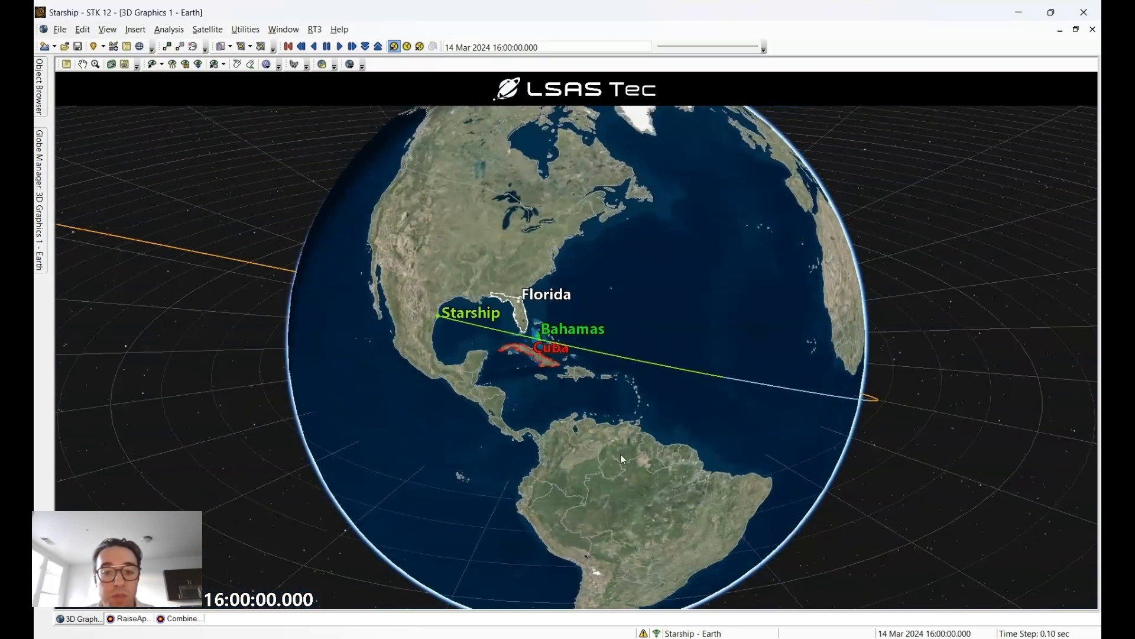
scroll(619, 463, "down", 3)
scroll(619, 463, "down", 2)
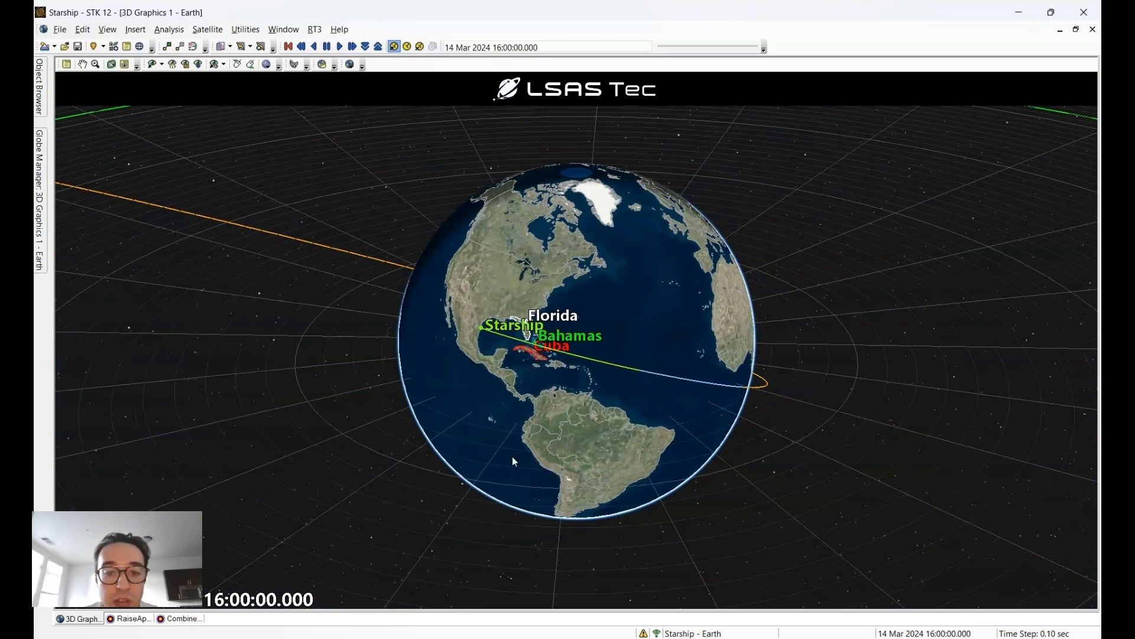
scroll(512, 457, "down", 3)
scroll(512, 458, "up", 5)
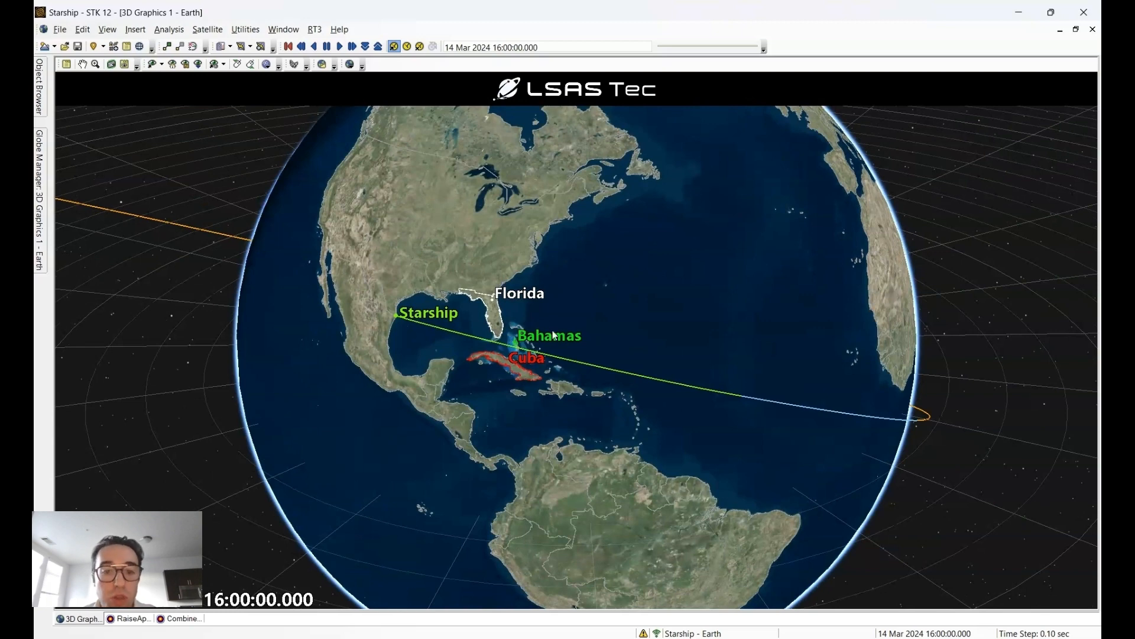
scroll(758, 274, "down", 10)
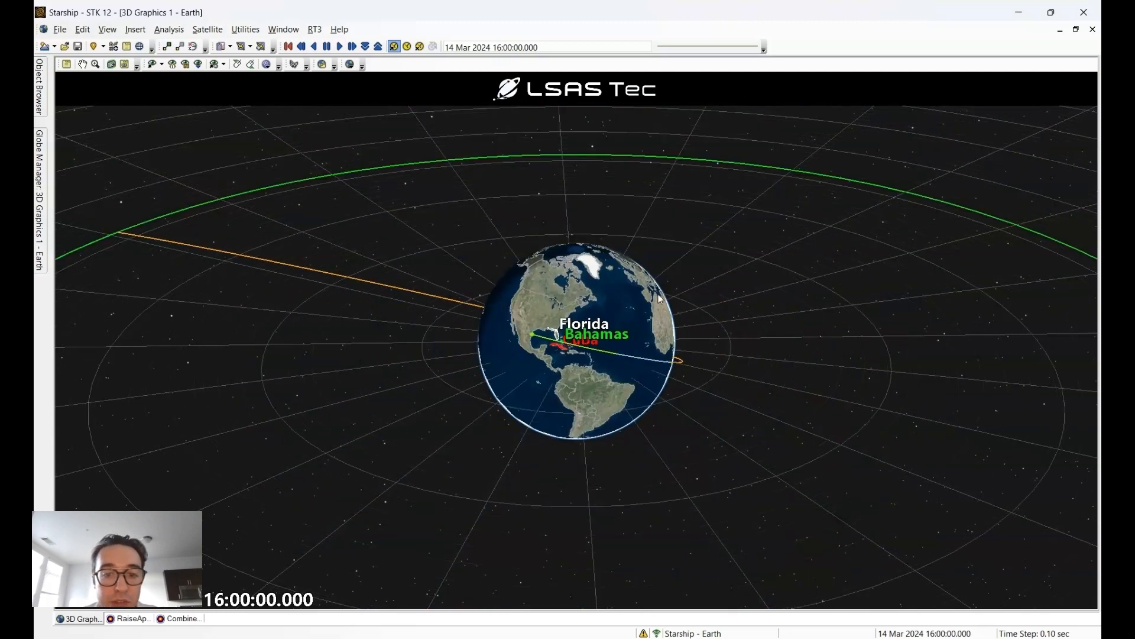
left_click_drag(699, 272, 644, 310)
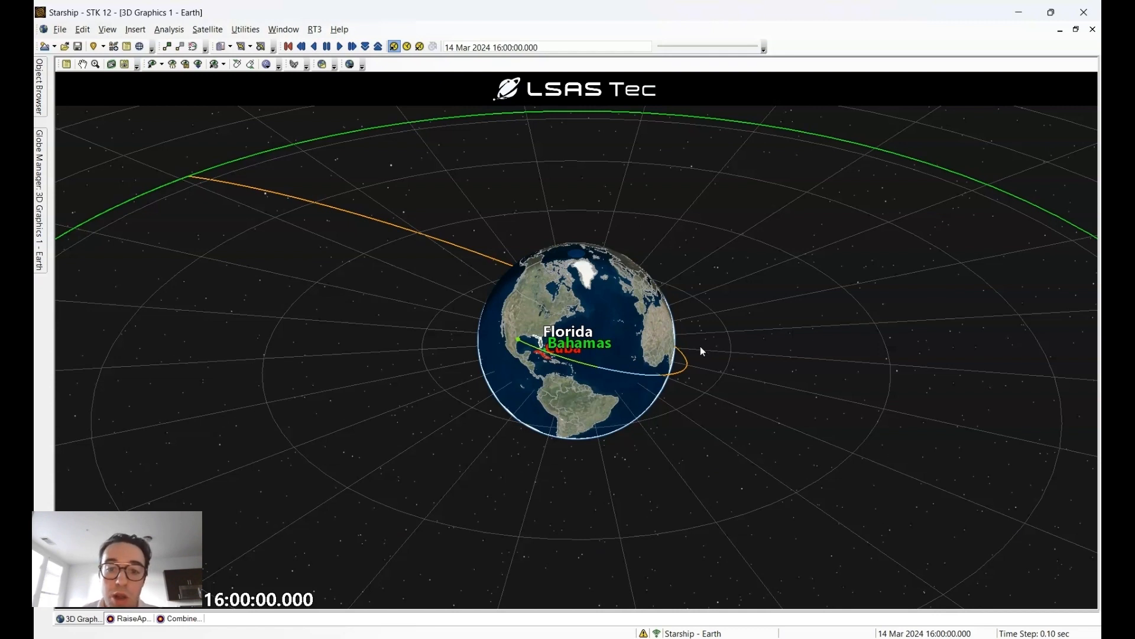
scroll(658, 382, "up", 8)
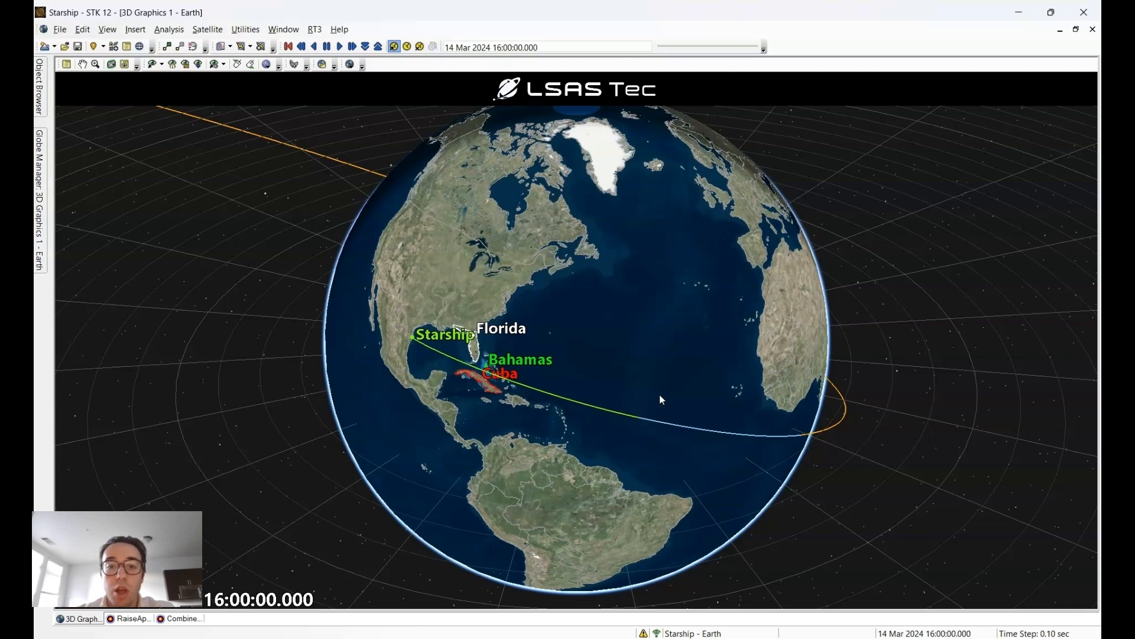
left_click_drag(661, 399, 509, 349)
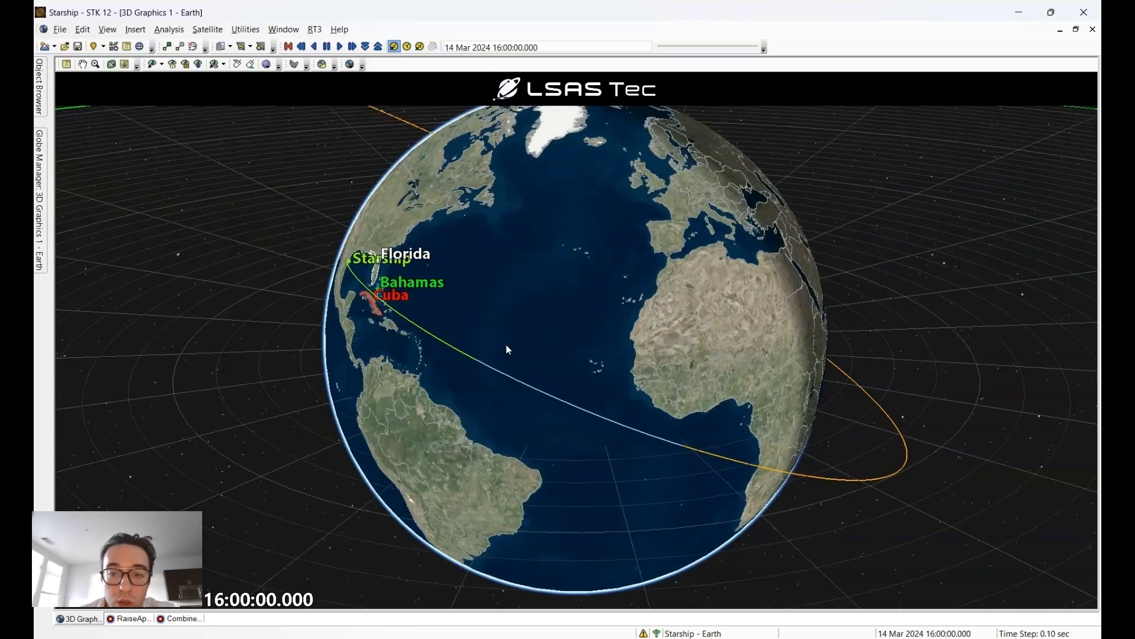
scroll(521, 359, "down", 3)
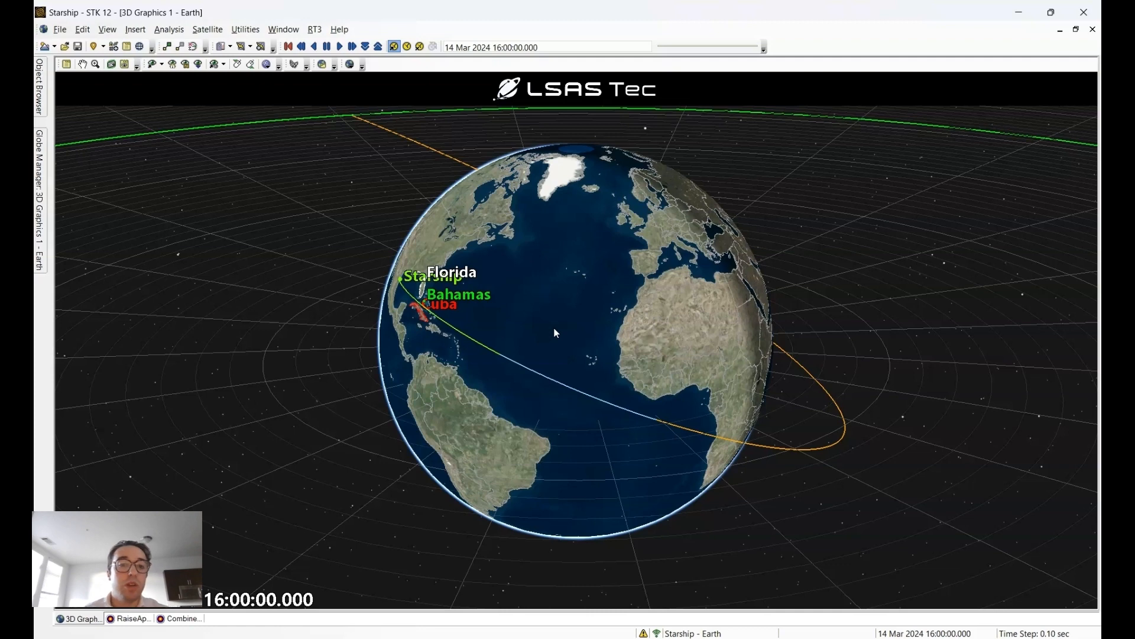
scroll(554, 328, "down", 4)
left_click_drag(552, 327, 622, 324)
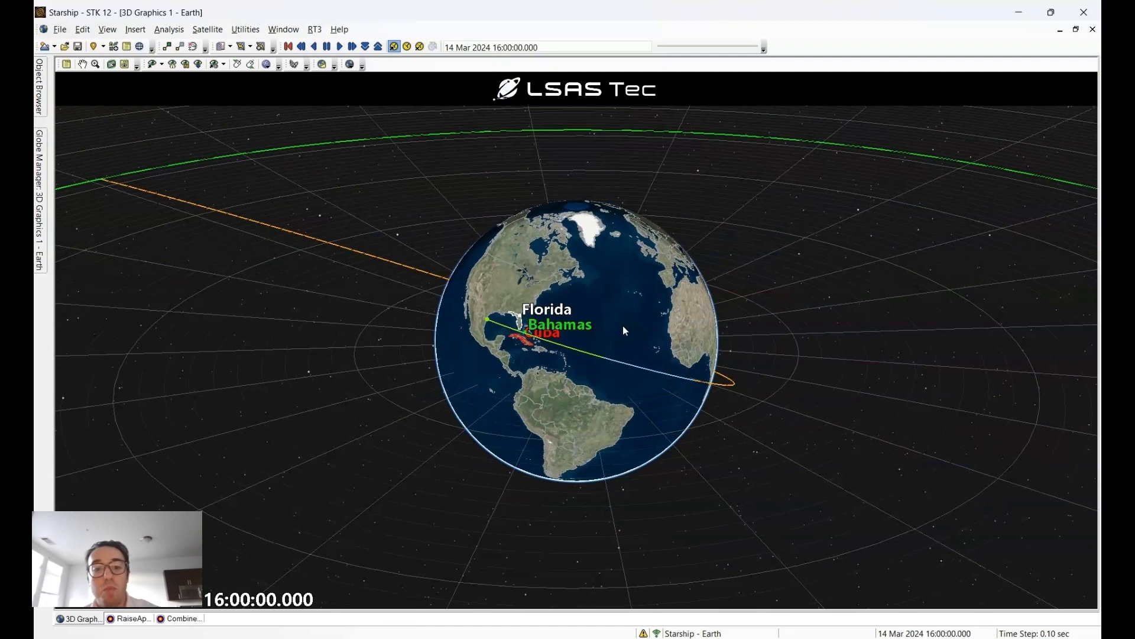
scroll(525, 337, "up", 3)
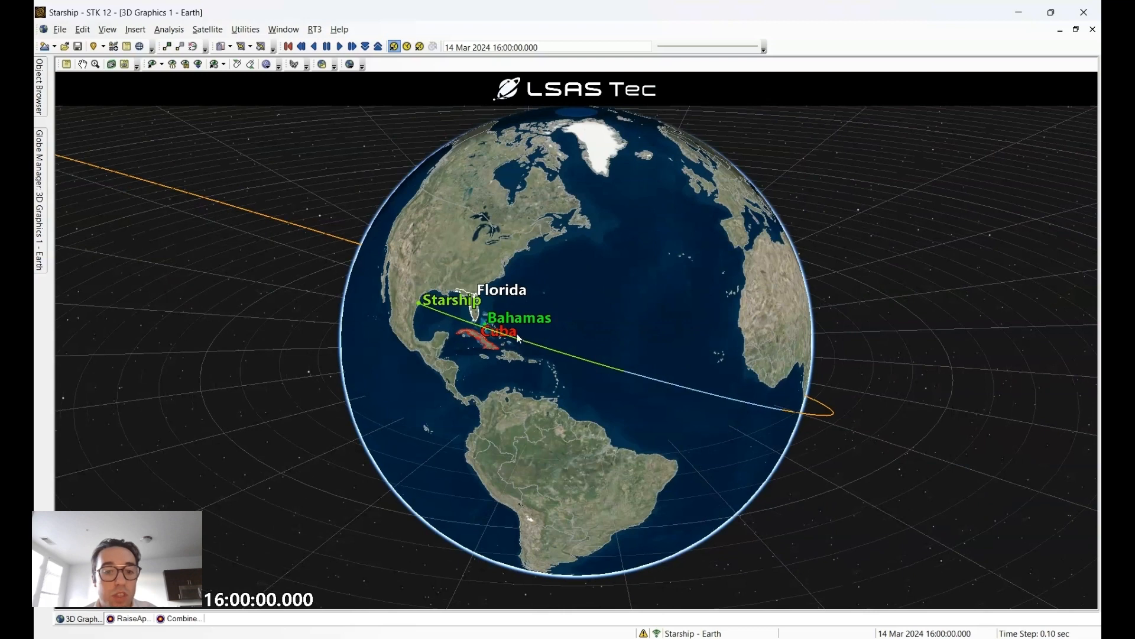
left_click_drag(517, 335, 520, 333)
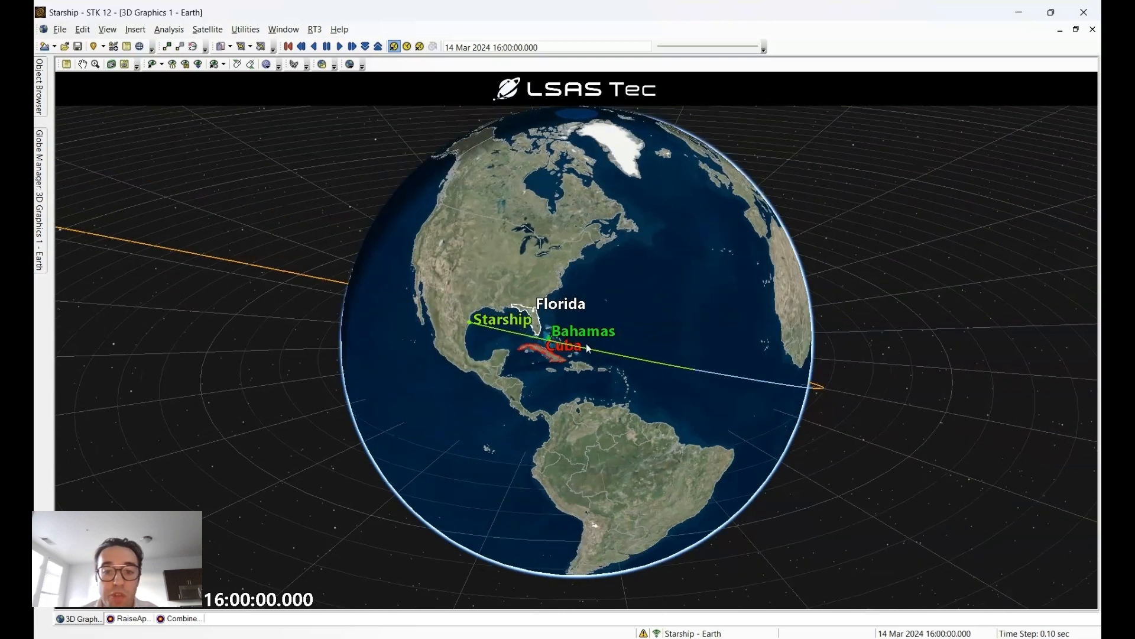